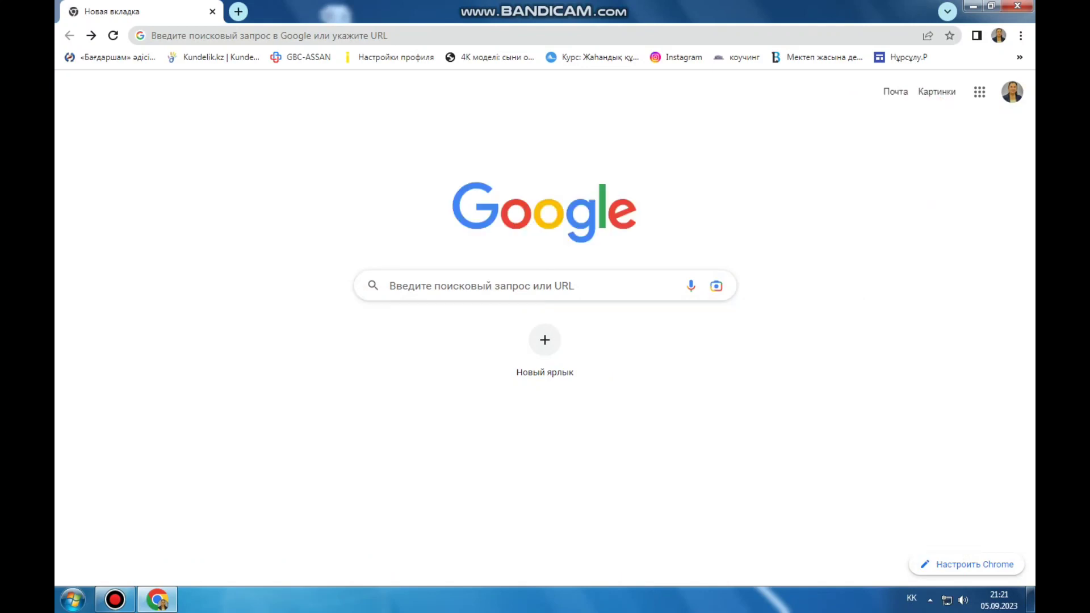
- Find Kahoot through the Google search "kahoot.it создать" and create a new blank kahoot
{"action": "left_click", "coordinate": [481, 286]}
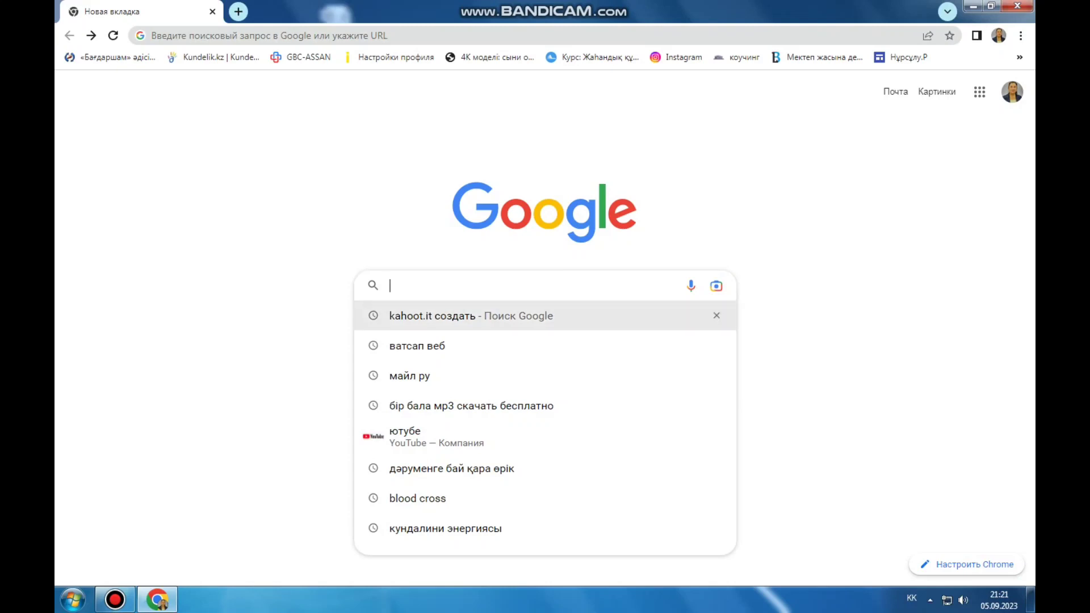
{"action": "left_click", "coordinate": [432, 315]}
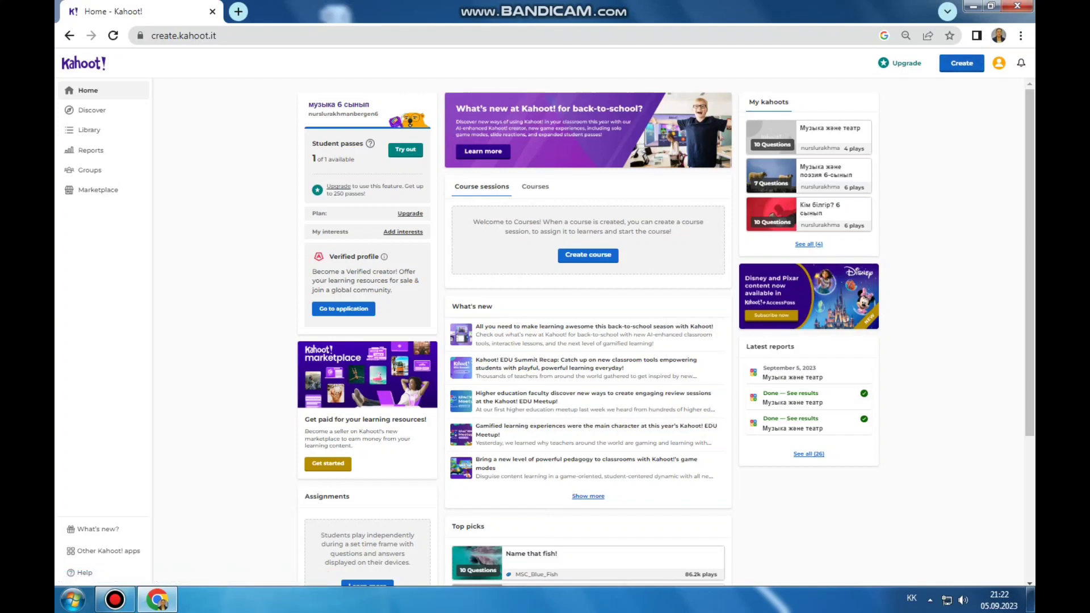
{"action": "left_click", "coordinate": [962, 63]}
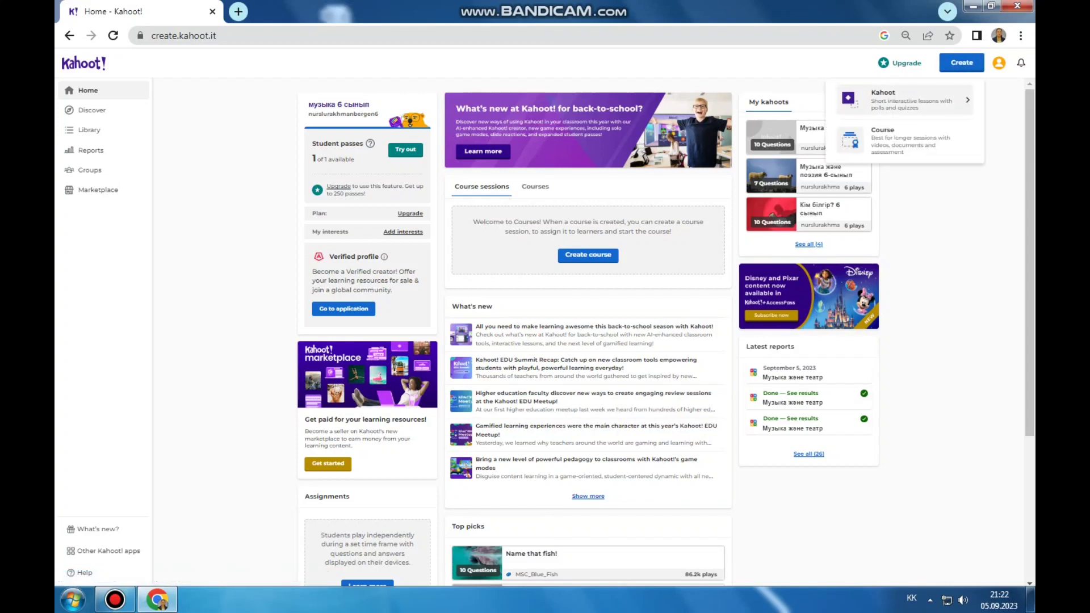
{"action": "left_click", "coordinate": [906, 100]}
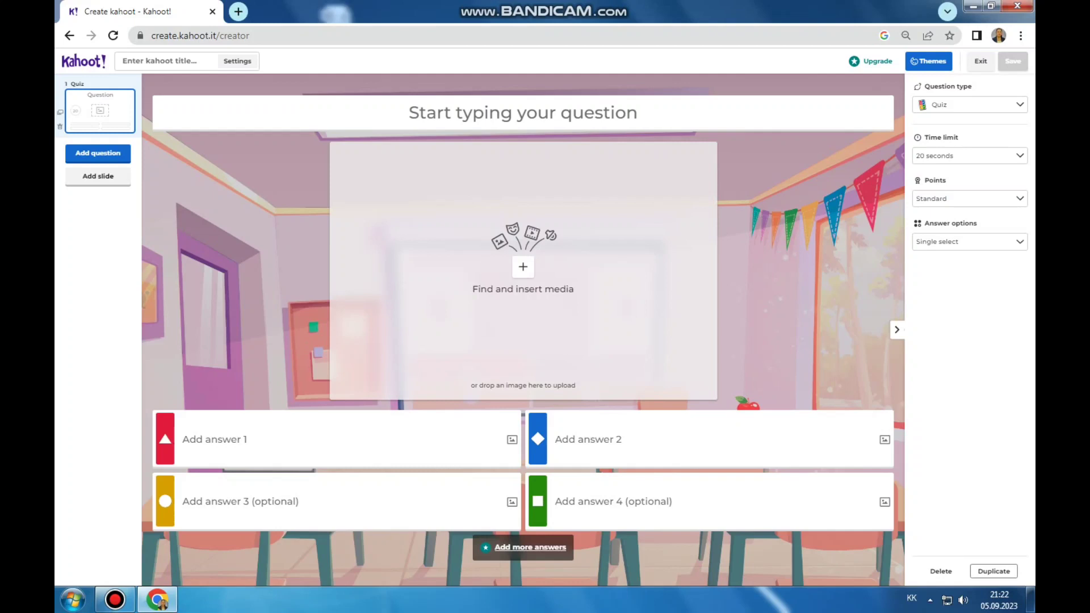
- Try the Summer and Autumn themes on the kahoot and restore the Standard theme
{"action": "left_click", "coordinate": [929, 61]}
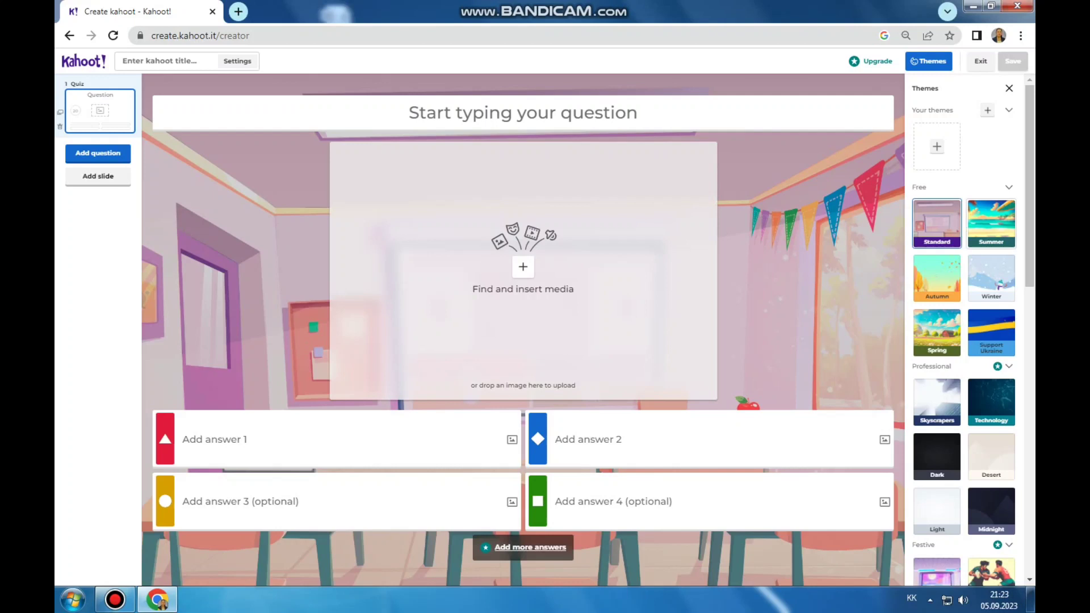
{"action": "left_click", "coordinate": [991, 223]}
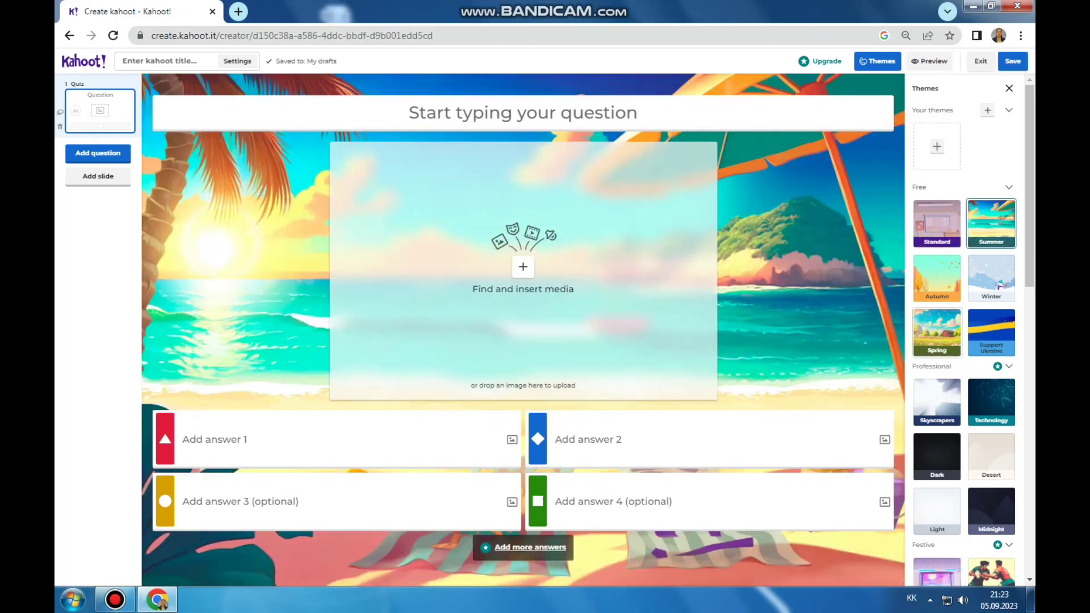
{"action": "left_click", "coordinate": [937, 278]}
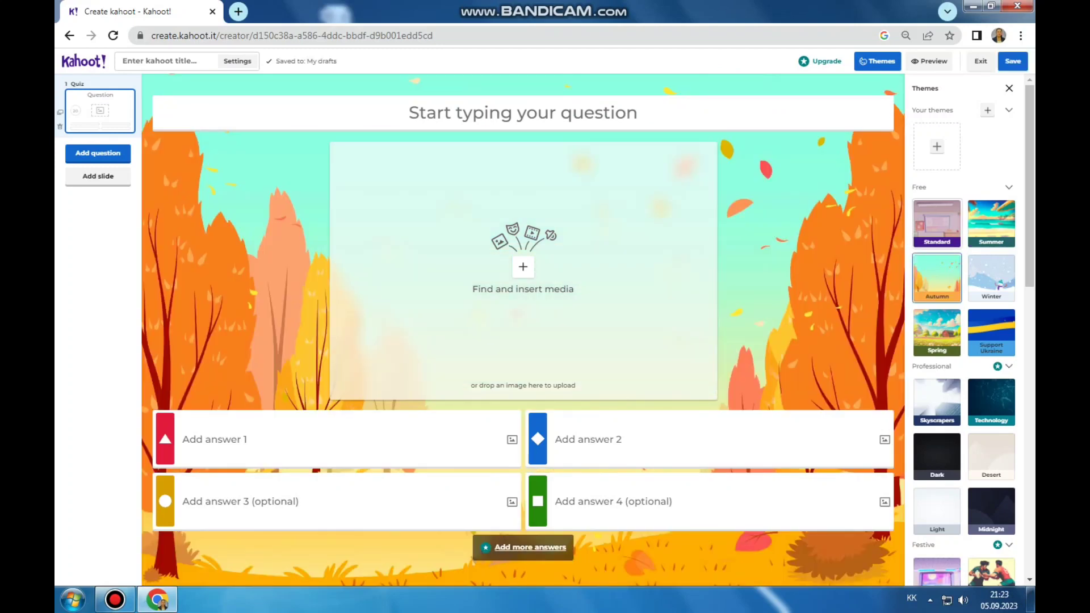
{"action": "left_click", "coordinate": [936, 224]}
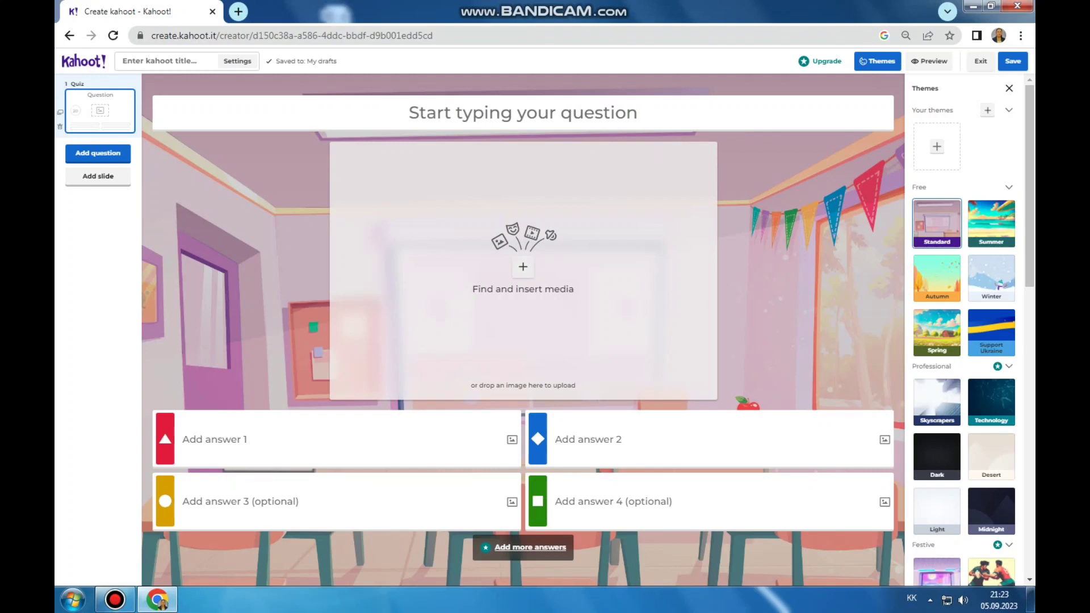
- Insert the Getty Images photo of sheet music as the first question's media
{"action": "left_click", "coordinate": [523, 266]}
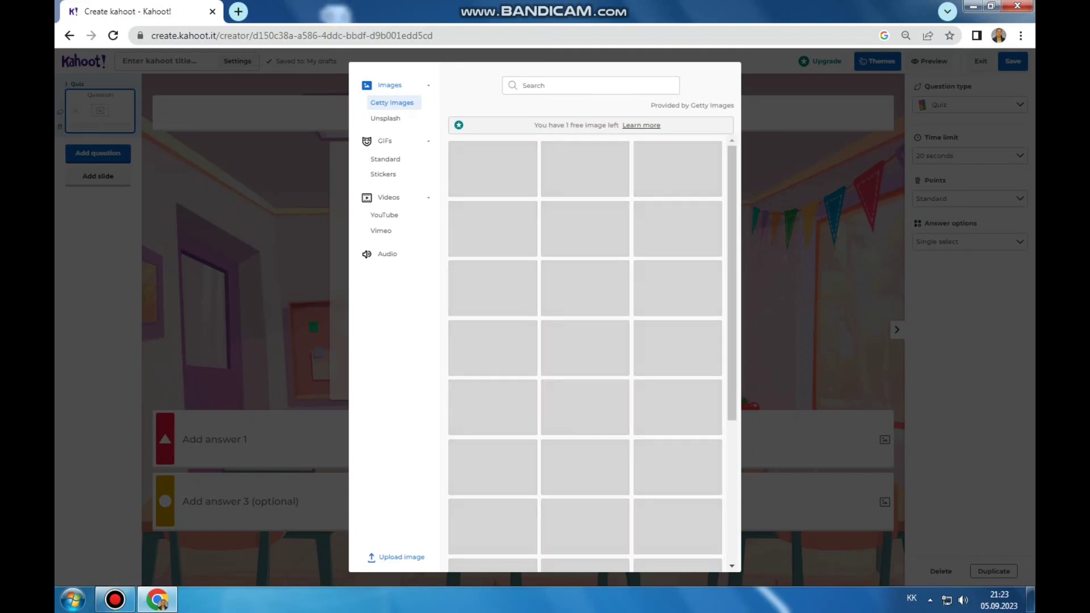
{"action": "scroll", "coordinate": [678, 439], "scroll_direction": "up", "scroll_amount": 3}
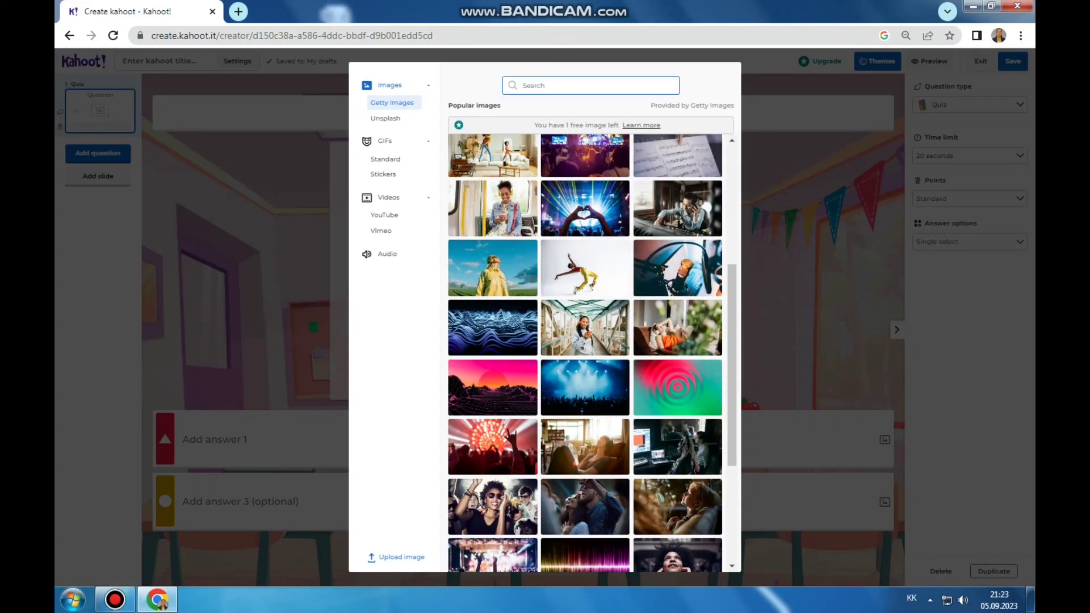
{"action": "left_click", "coordinate": [678, 155]}
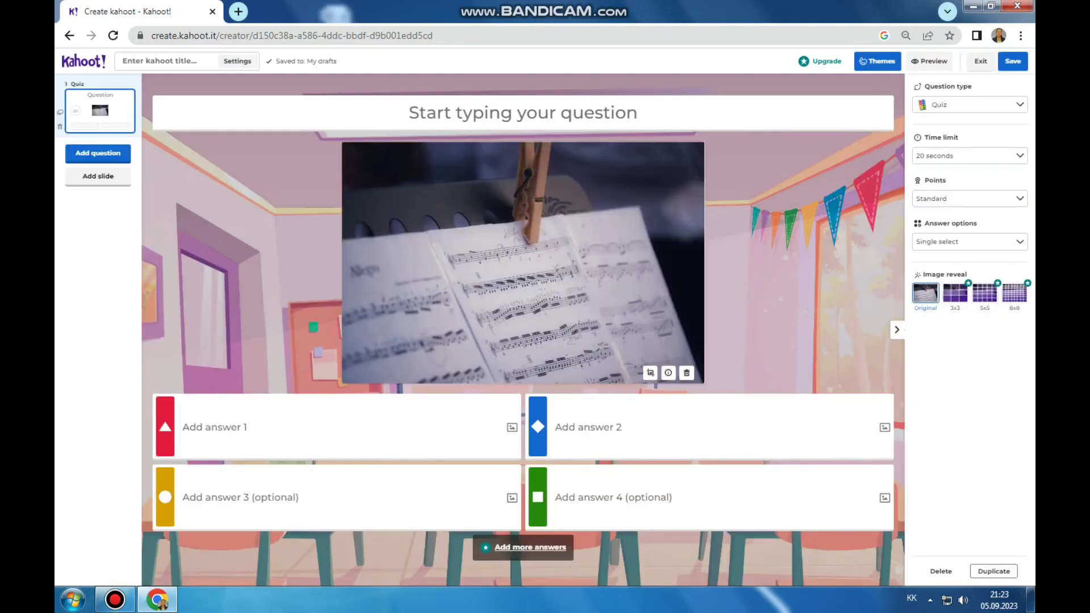
- Enter "Суретте не бейнеленген?" as the first question's text
{"action": "left_click", "coordinate": [523, 113]}
{"action": "type", "text": "Суретте"}
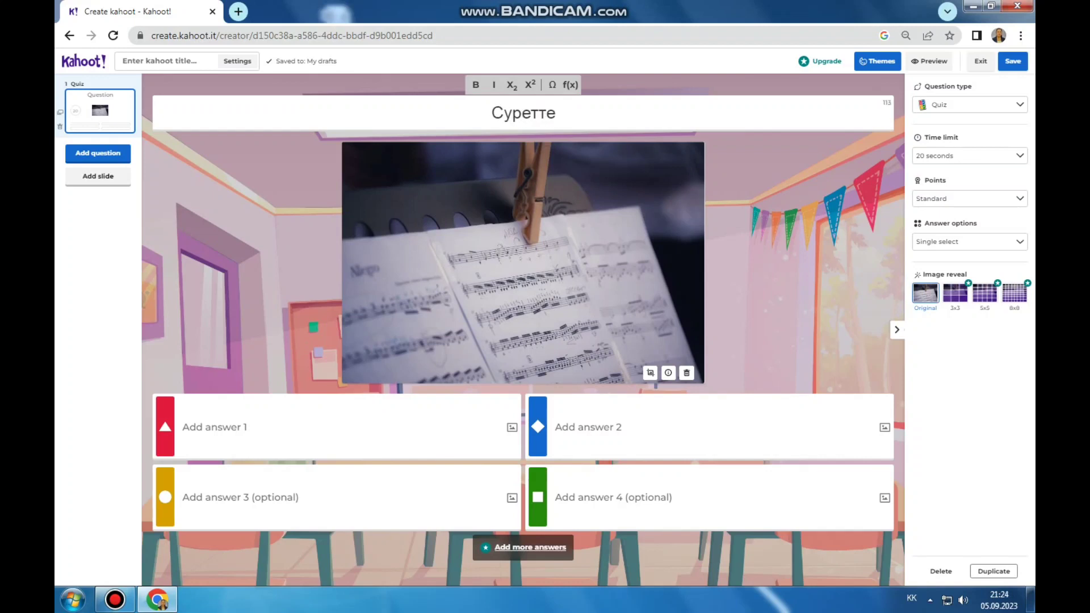
{"action": "type", "text": " не би"}
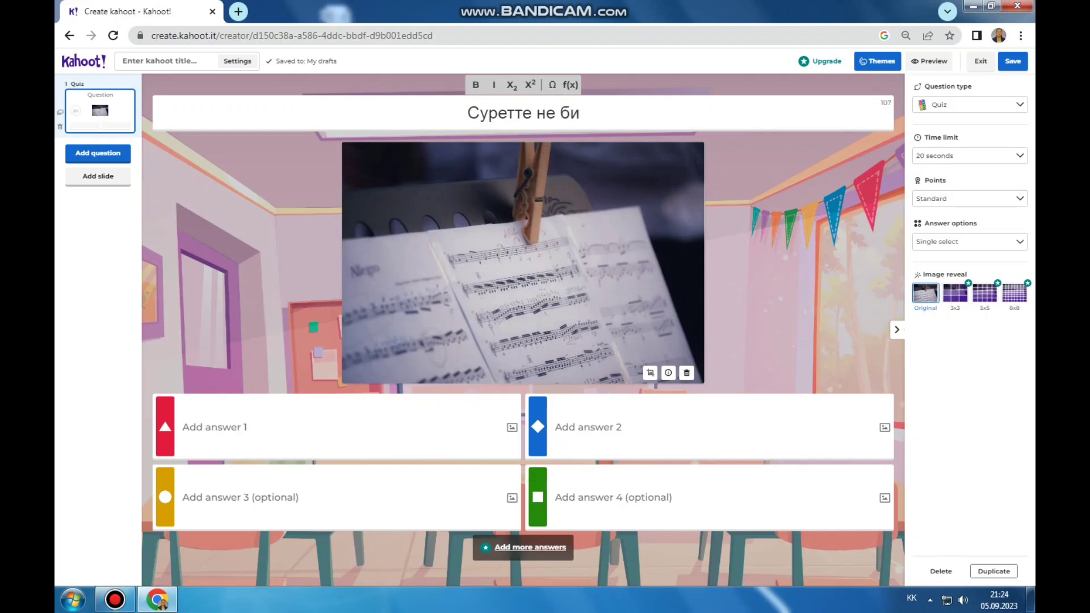
{"action": "key", "text": "BackSpace"}
{"action": "type", "text": "ейне"}
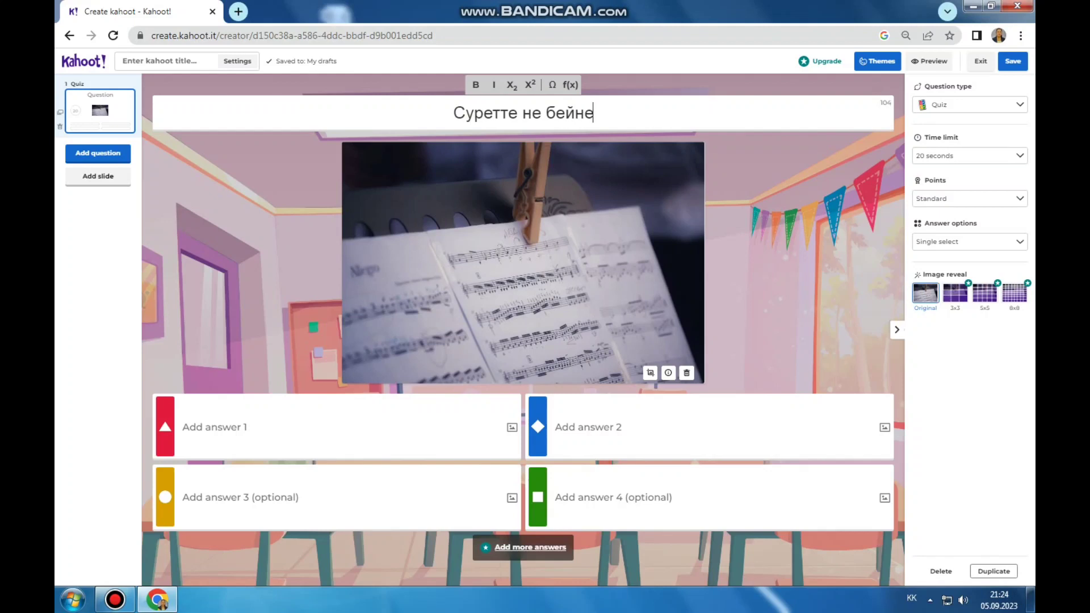
{"action": "type", "text": "ленген"}
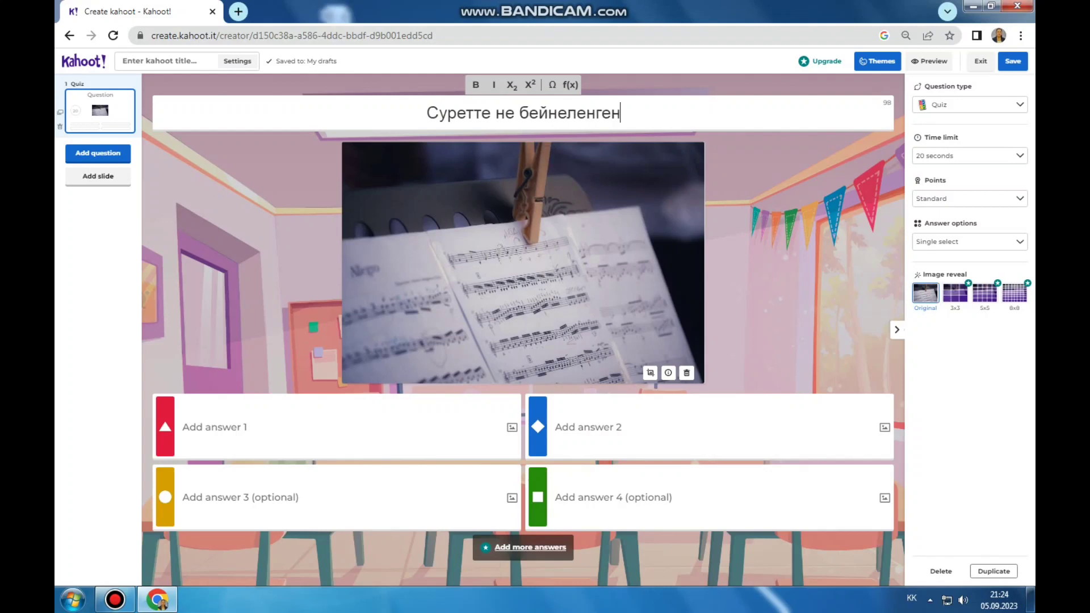
{"action": "type", "text": "?"}
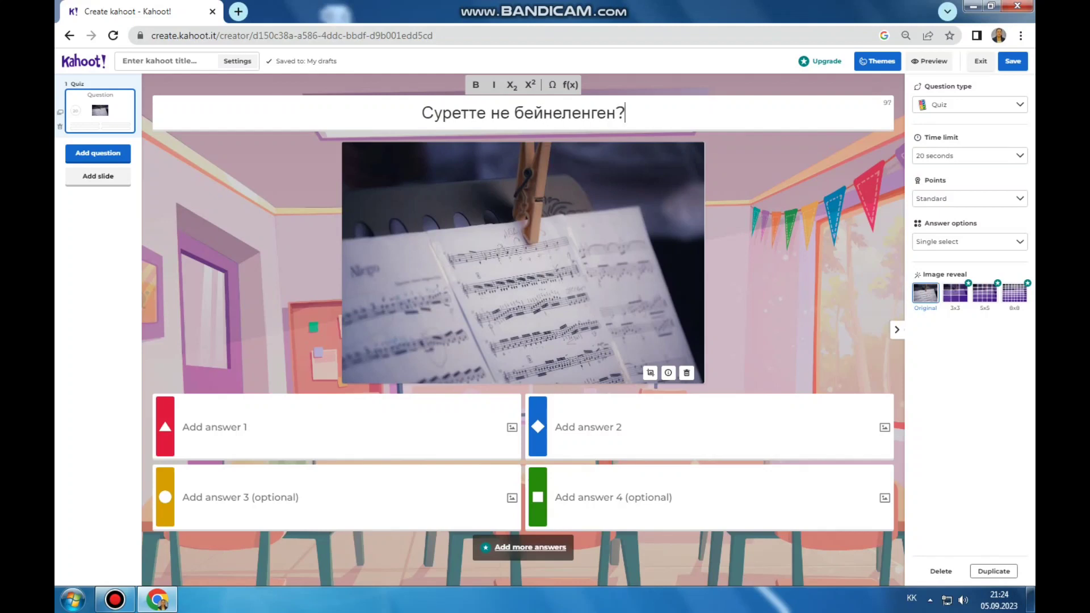
- Enter "Ноталар" as answer 1 and "Әріптер" as answer 3 of the first question
{"action": "left_click", "coordinate": [215, 427]}
{"action": "type", "text": "Нота"}
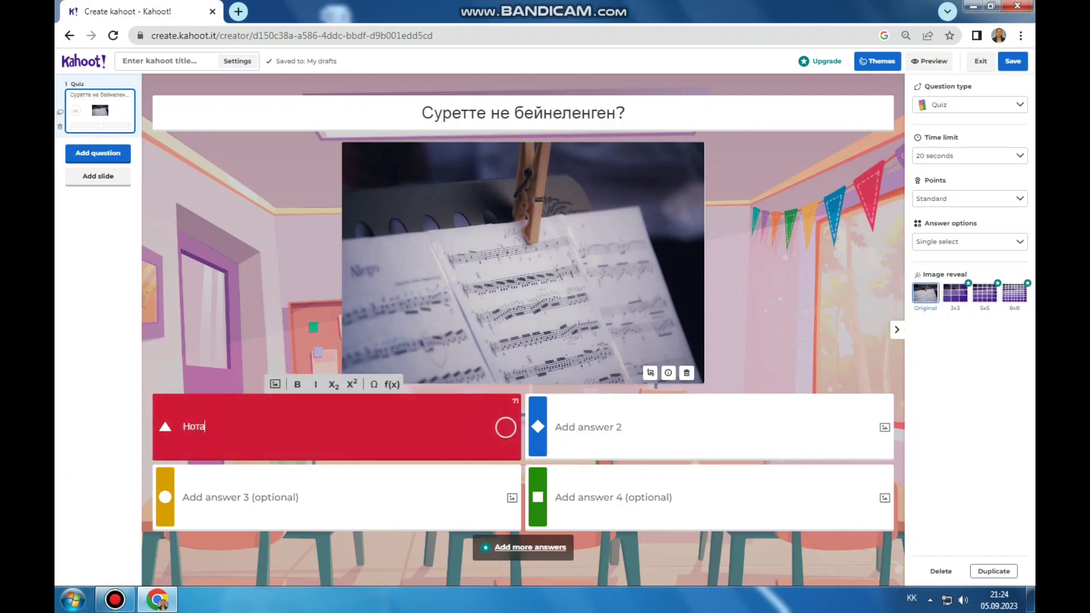
{"action": "type", "text": "пар"}
{"action": "left_click", "coordinate": [240, 497]}
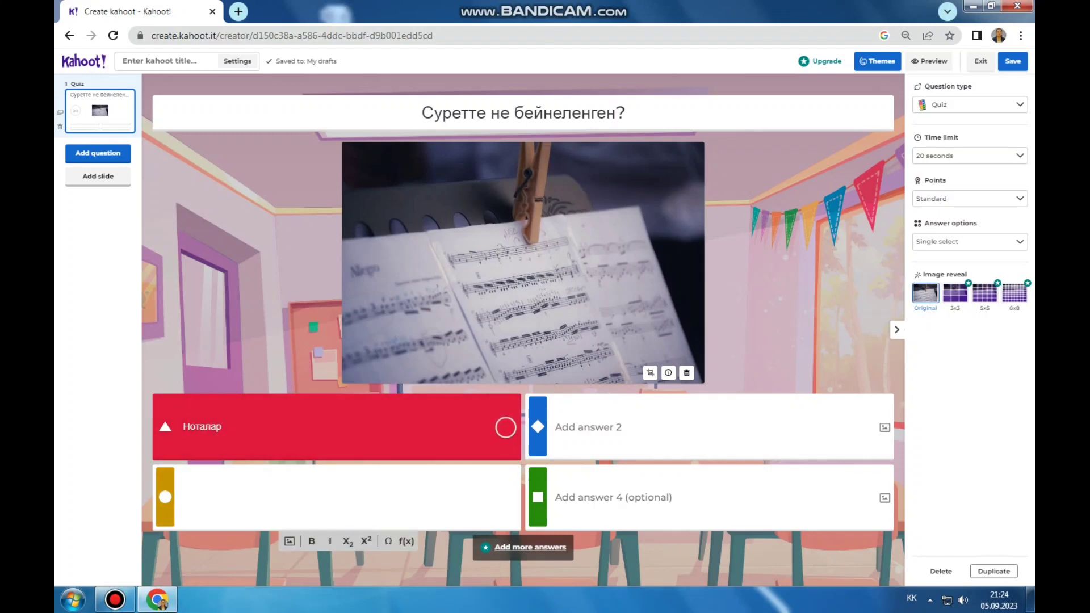
{"action": "type", "text": "әр"}
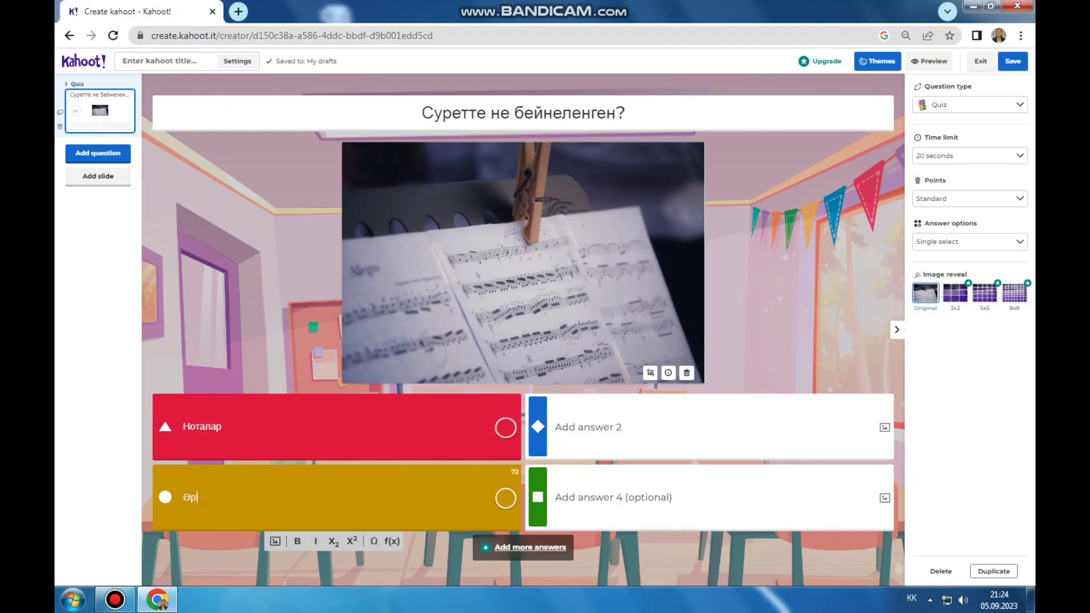
{"action": "type", "text": "іптер"}
- Enter "Табиғат" as answer 2 and "Қағаз" as answer 4, and mark "Ноталар" as the correct answer
{"action": "left_click", "coordinate": [588, 427]}
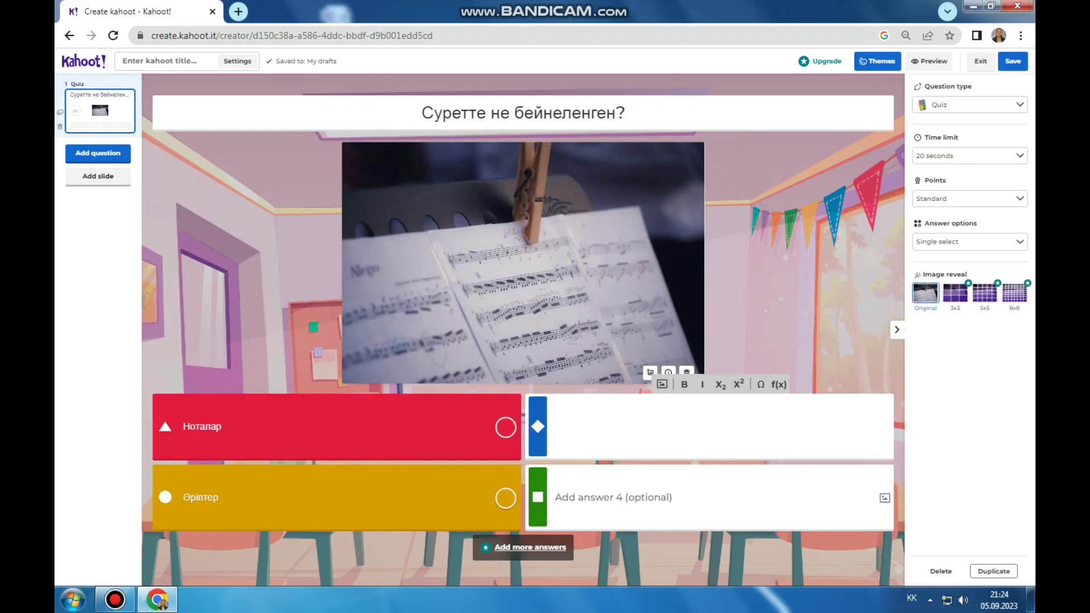
{"action": "type", "text": "Табиғат"}
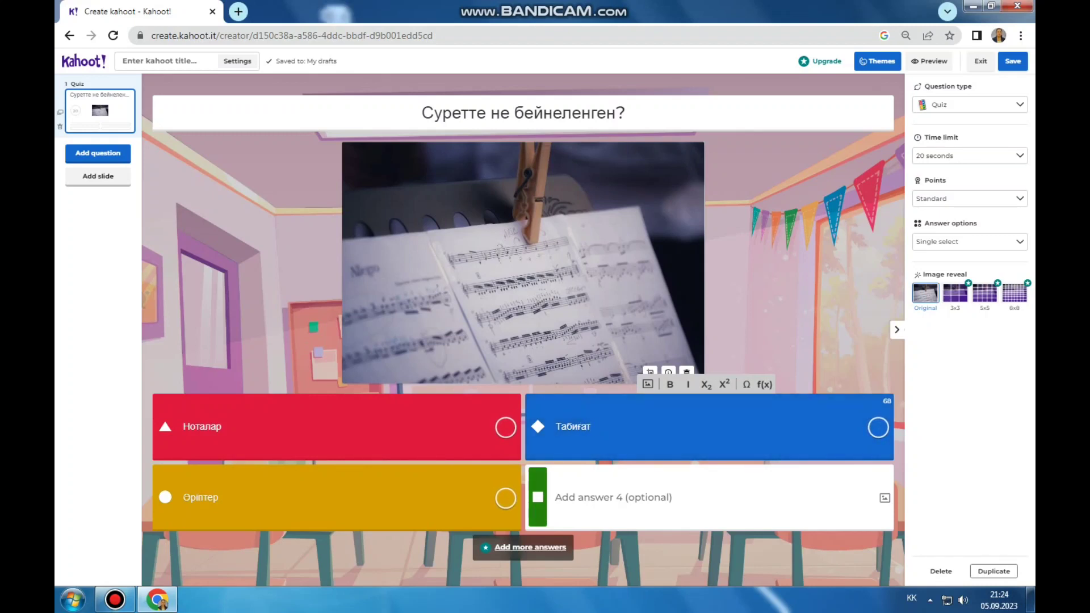
{"action": "left_click", "coordinate": [613, 498]}
{"action": "type", "text": "Қағаз"}
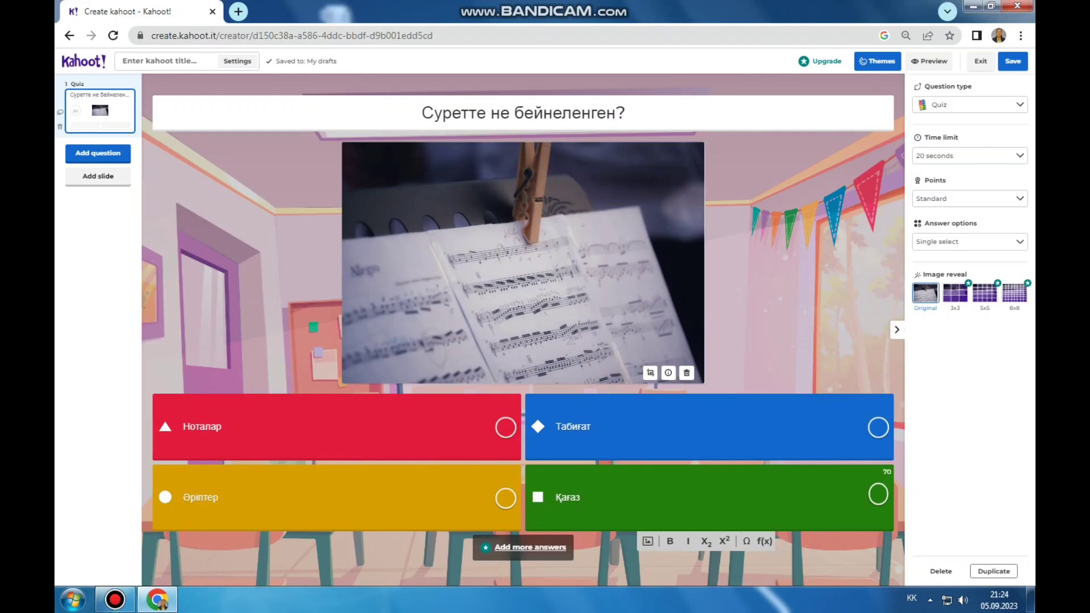
{"action": "left_click", "coordinate": [618, 565]}
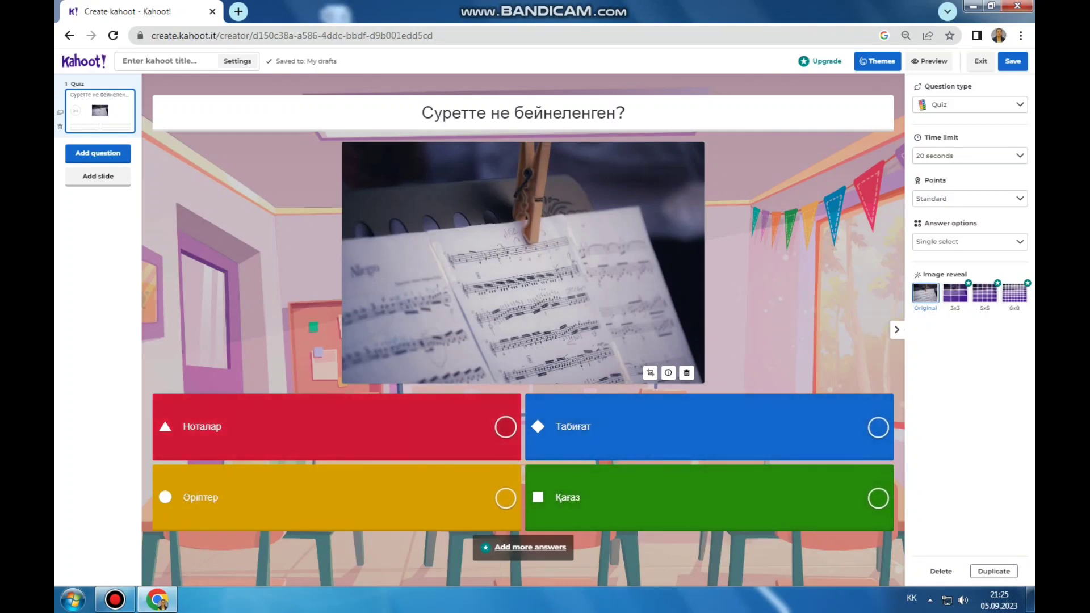
{"action": "left_click", "coordinate": [505, 427]}
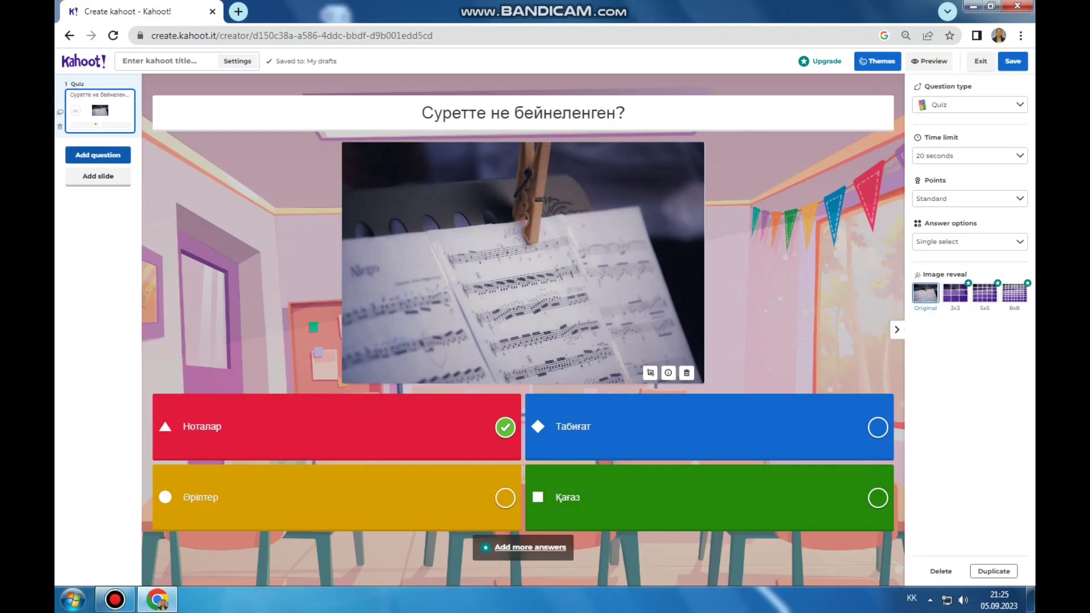
- Add a second Quiz question and insert a GIF of a dancing couple found by searching for "вальс"
{"action": "left_click", "coordinate": [97, 155]}
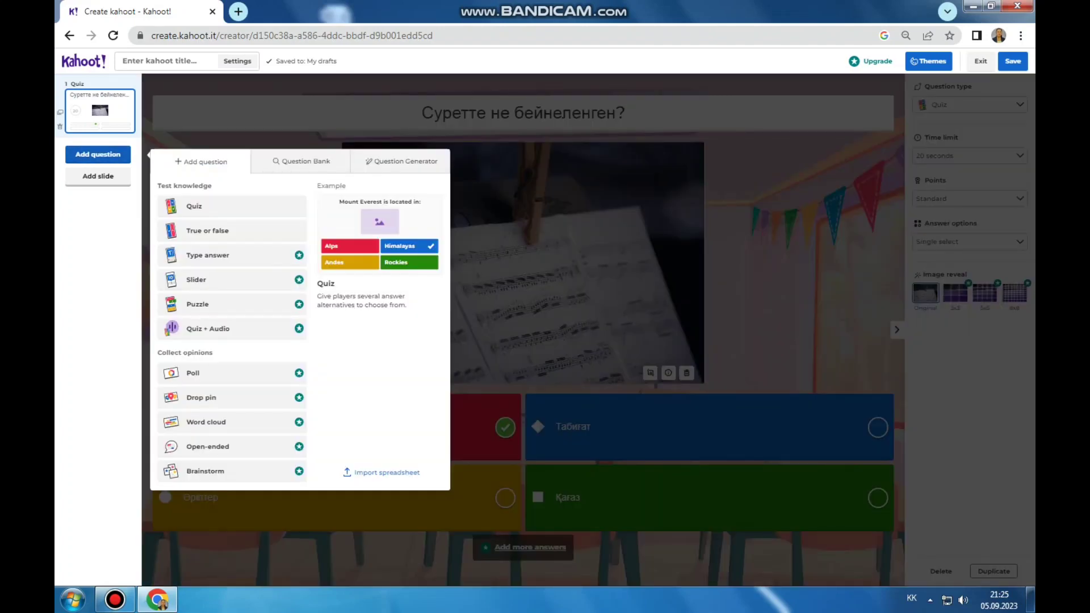
{"action": "left_click", "coordinate": [232, 206]}
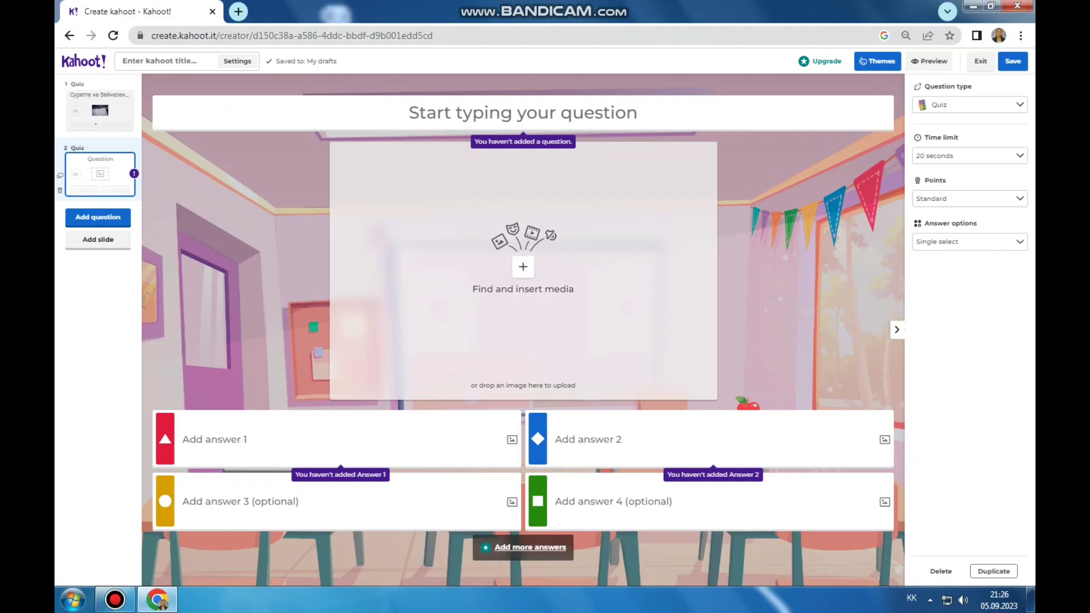
{"action": "left_click", "coordinate": [523, 267]}
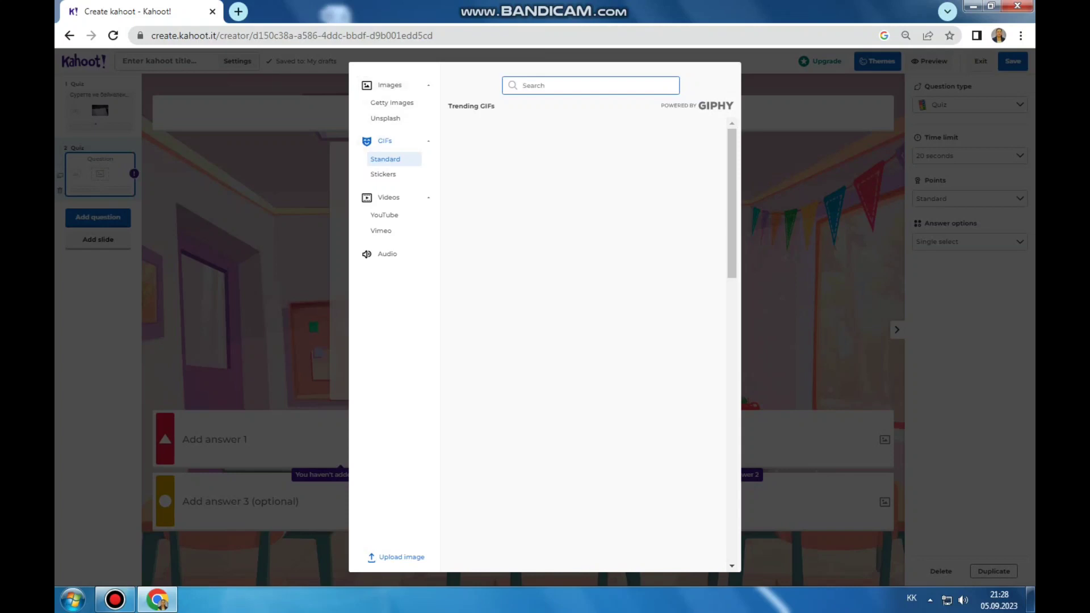
{"action": "type", "text": "вальс"}
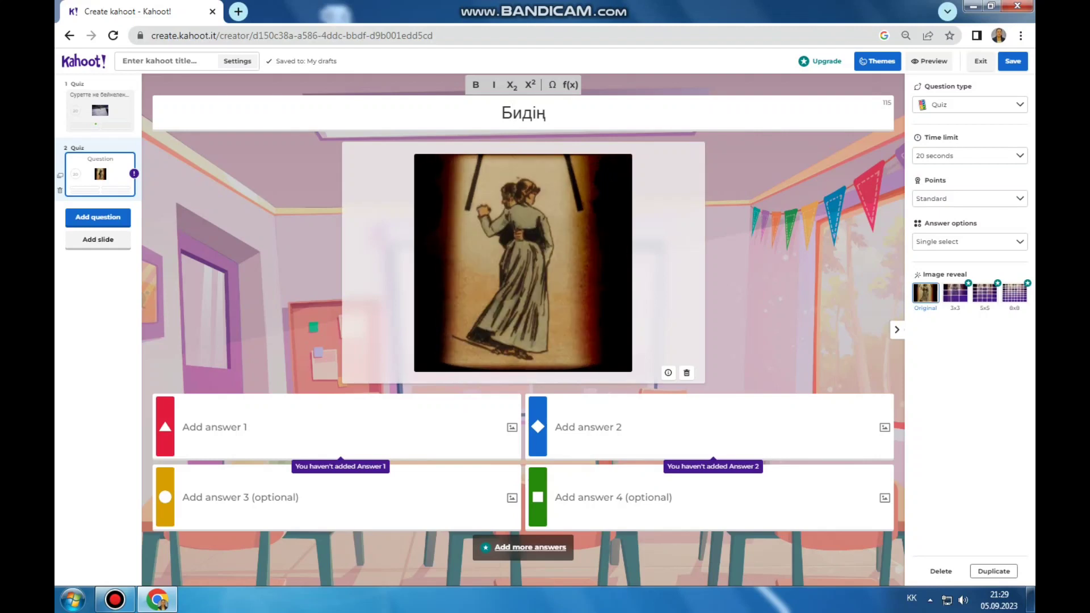
- Enter "Бидің қандай түріне жатқызасыз?" as the second question's text
{"action": "type", "text": "қан"}
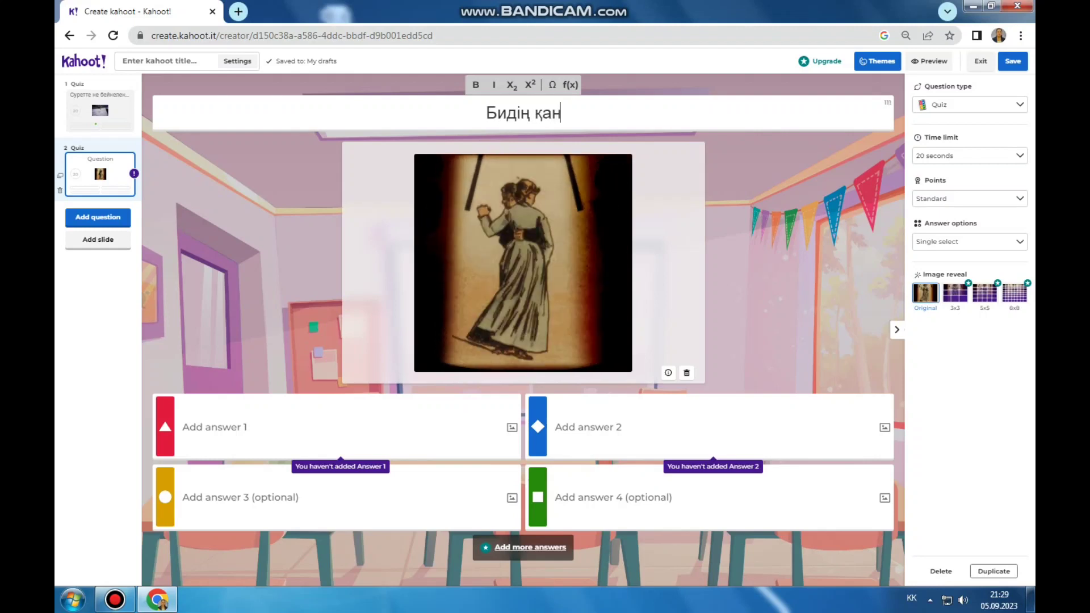
{"action": "type", "text": "дай түр"}
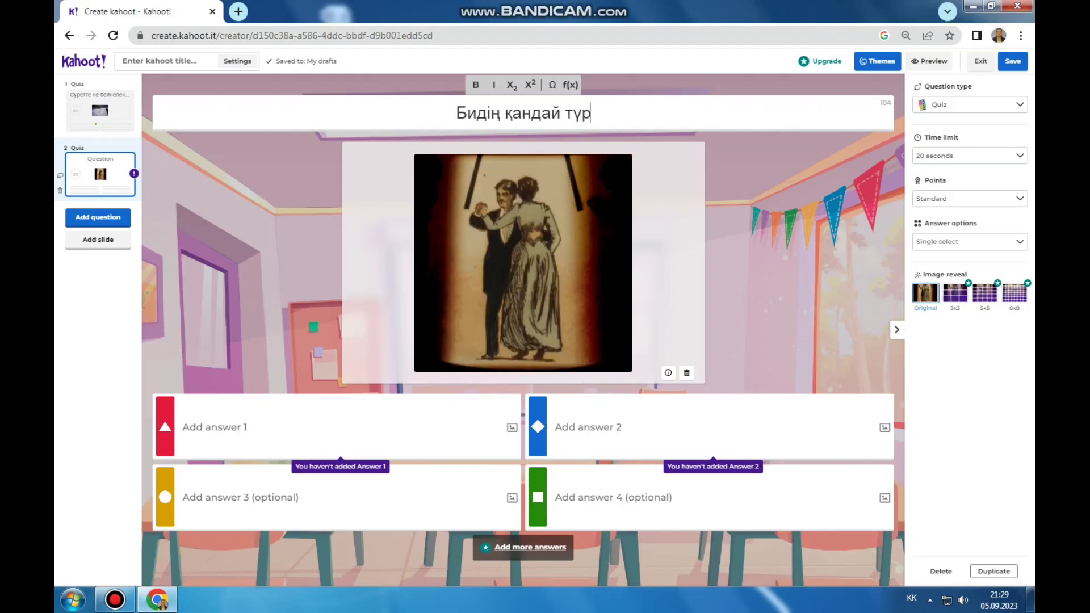
{"action": "type", "text": "іне жат"}
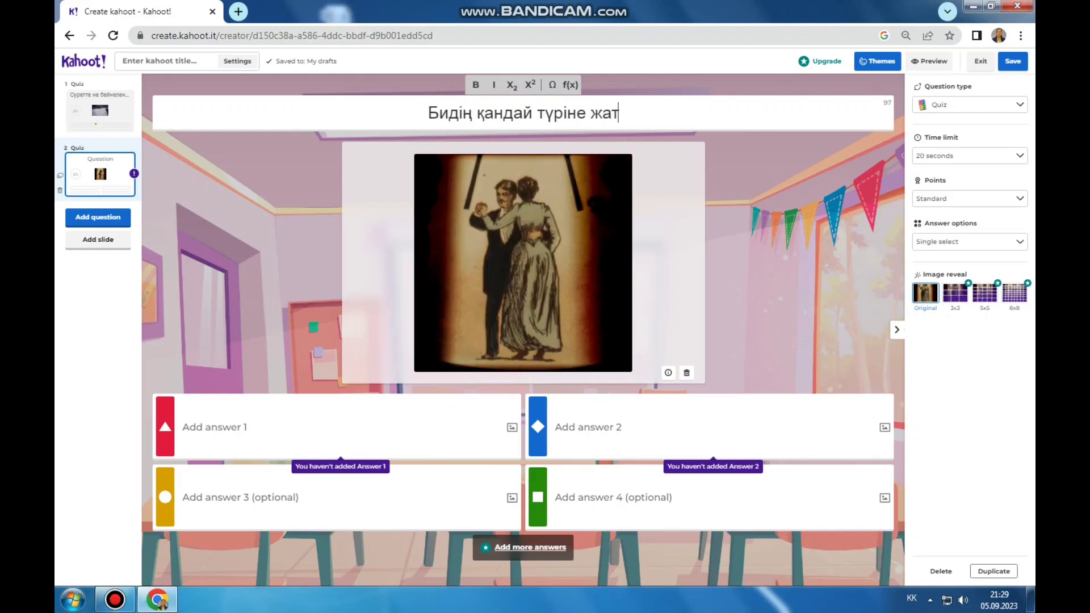
{"action": "type", "text": "қызасы"}
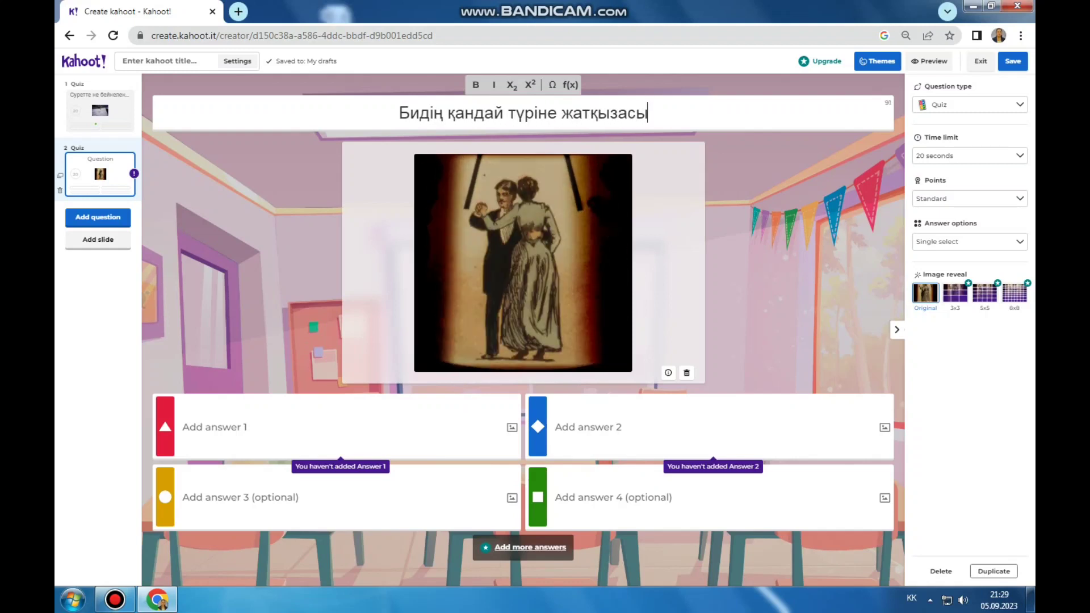
{"action": "type", "text": "з?"}
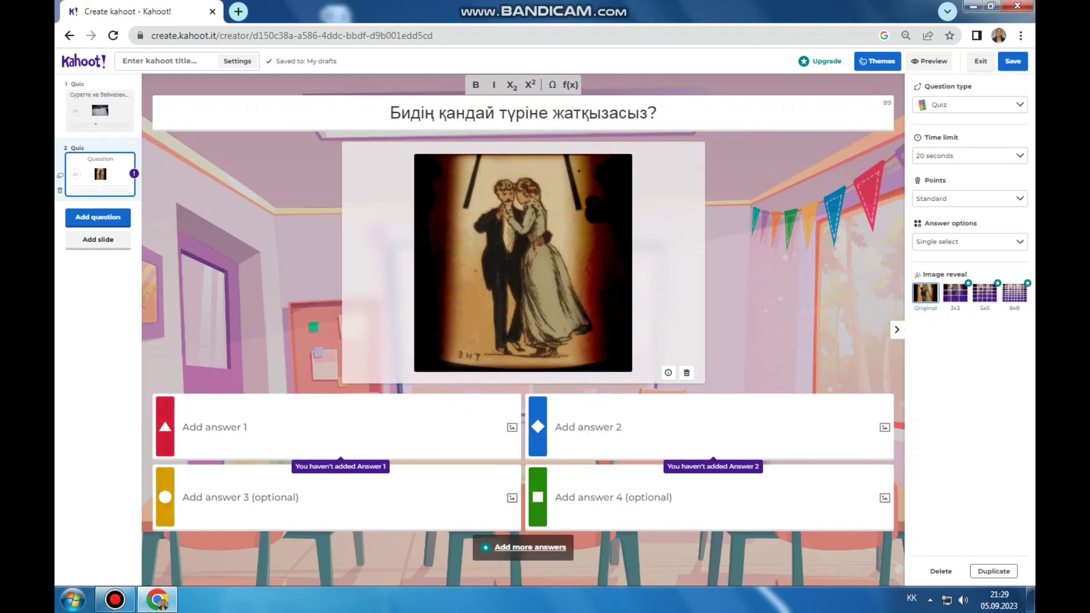
- Enter "Танго" as answer 1 and "Вальс" as answer 3 of the second question
{"action": "left_click", "coordinate": [214, 427]}
{"action": "type", "text": "Ианго"}
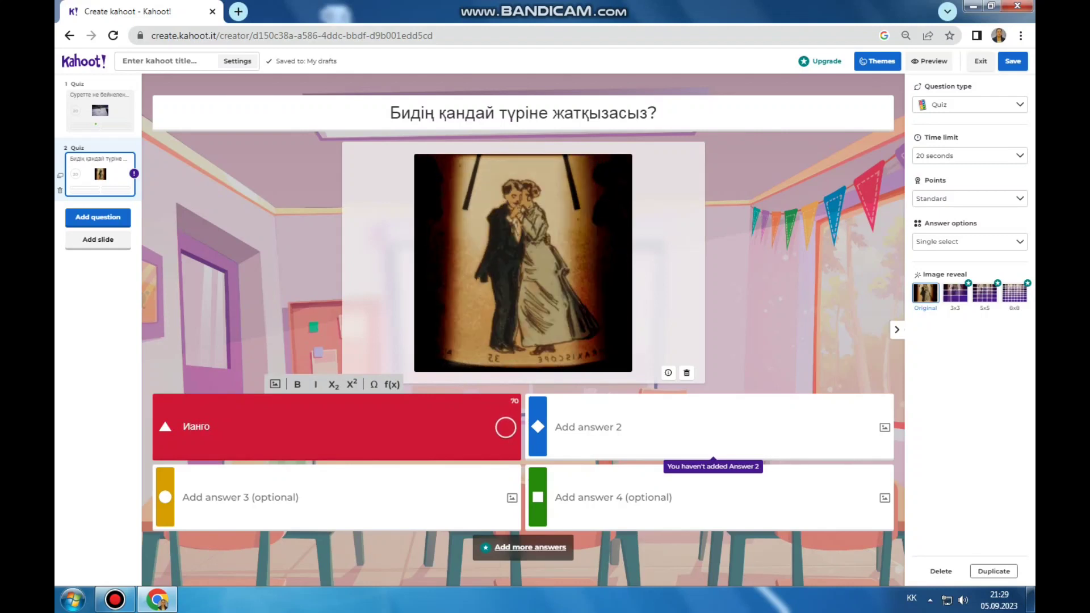
{"action": "key", "text": "Home"}
{"action": "key", "text": "Delete"}
{"action": "type", "text": "Т"}
{"action": "left_click", "coordinate": [240, 498]}
{"action": "type", "text": "Вал"}
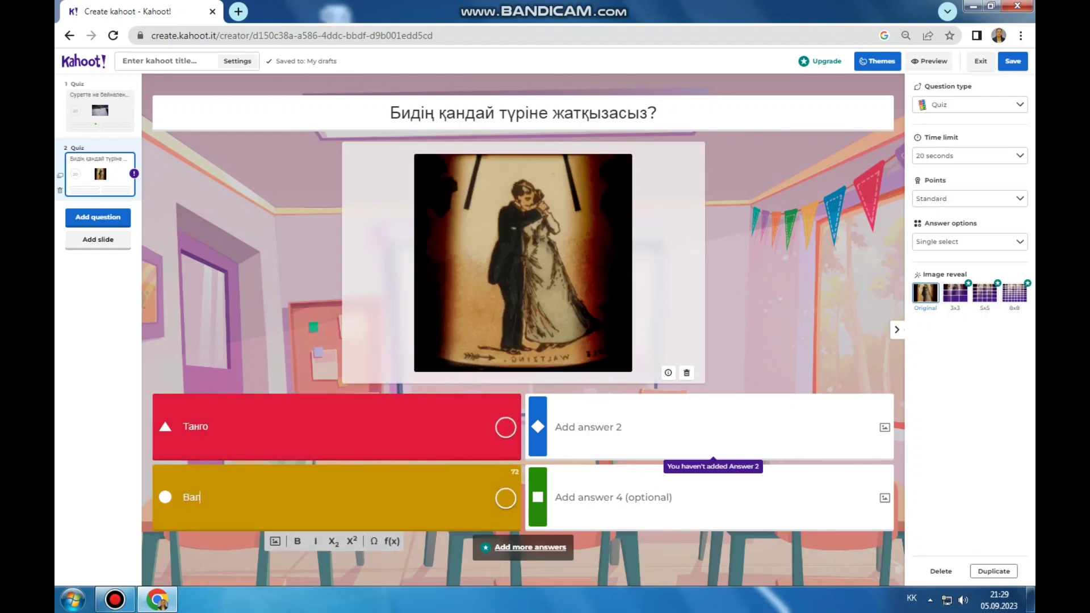
{"action": "type", "text": "ьс"}
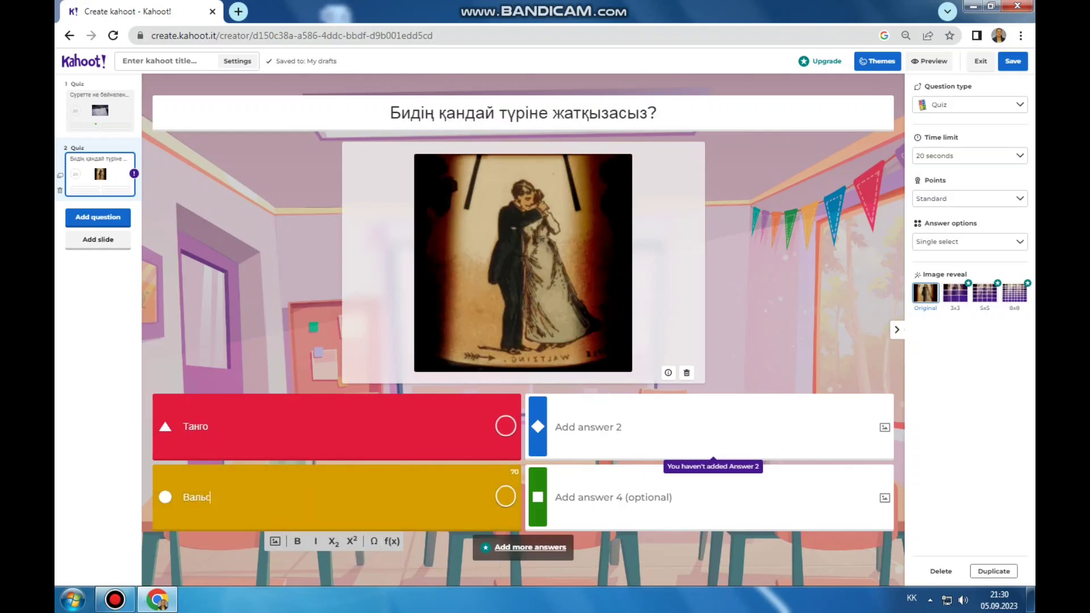
- Enter "Балет" as answer 2 and "Халық биі" as answer 4, and mark "Вальс" as the correct answer
{"action": "left_click", "coordinate": [613, 426]}
{"action": "type", "text": "Балет"}
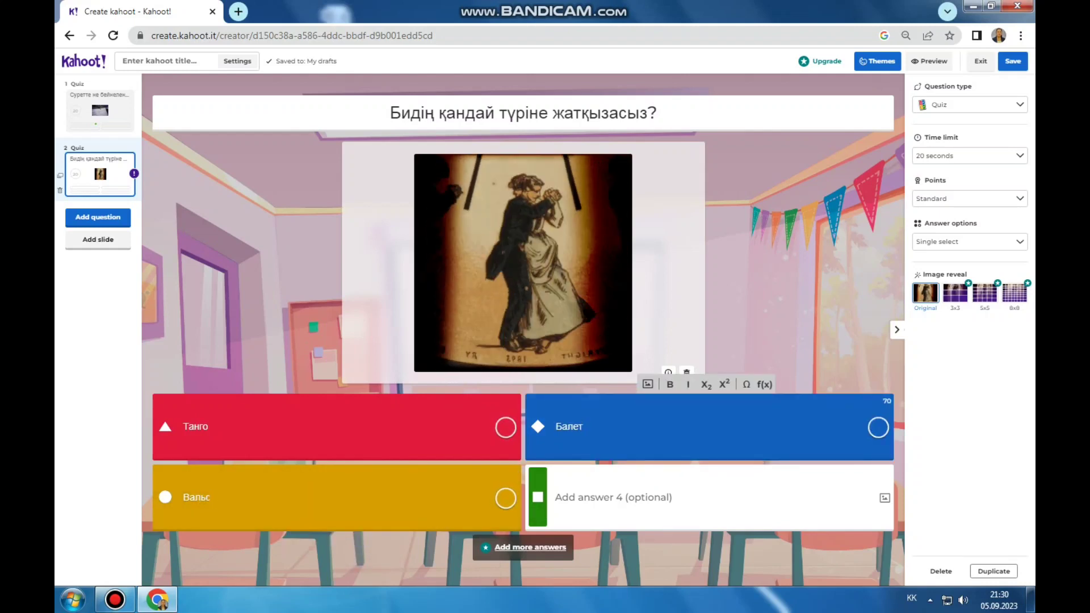
{"action": "left_click", "coordinate": [613, 497]}
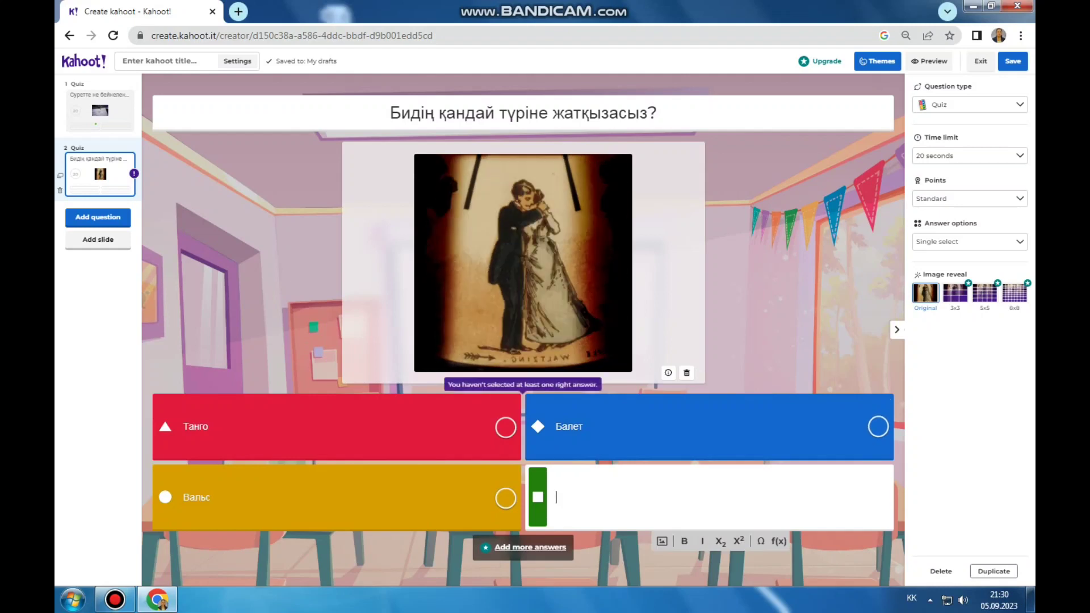
{"action": "type", "text": "Хал"}
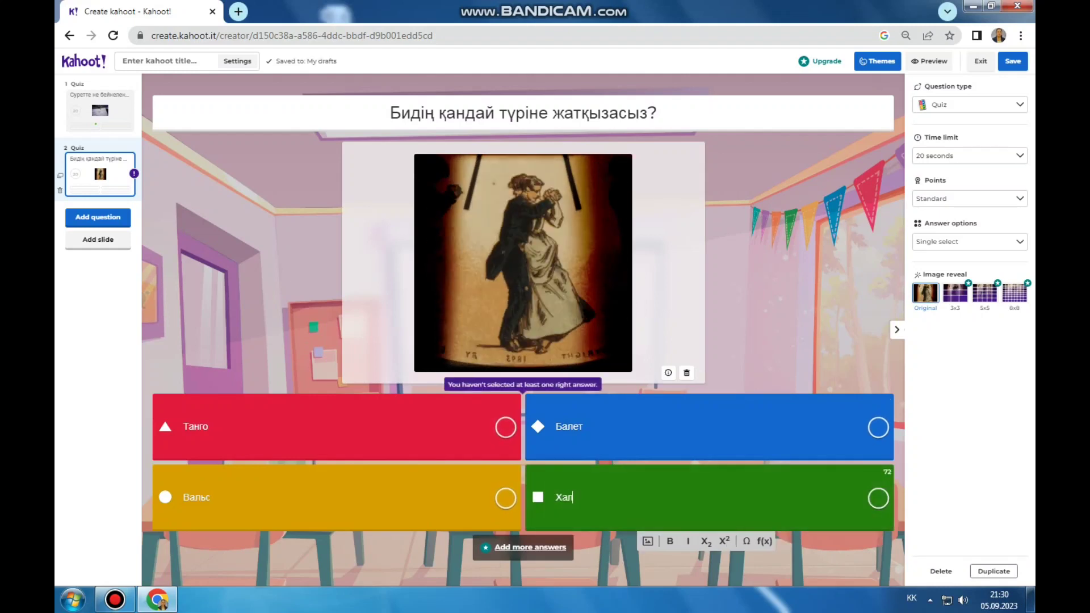
{"action": "type", "text": "ық биі"}
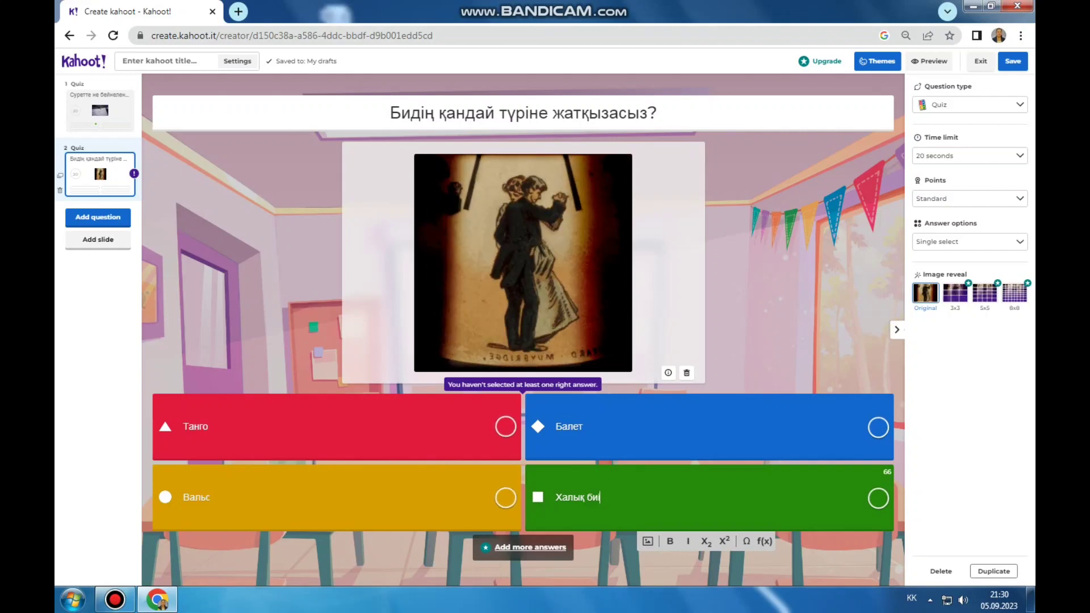
{"action": "left_click", "coordinate": [505, 498]}
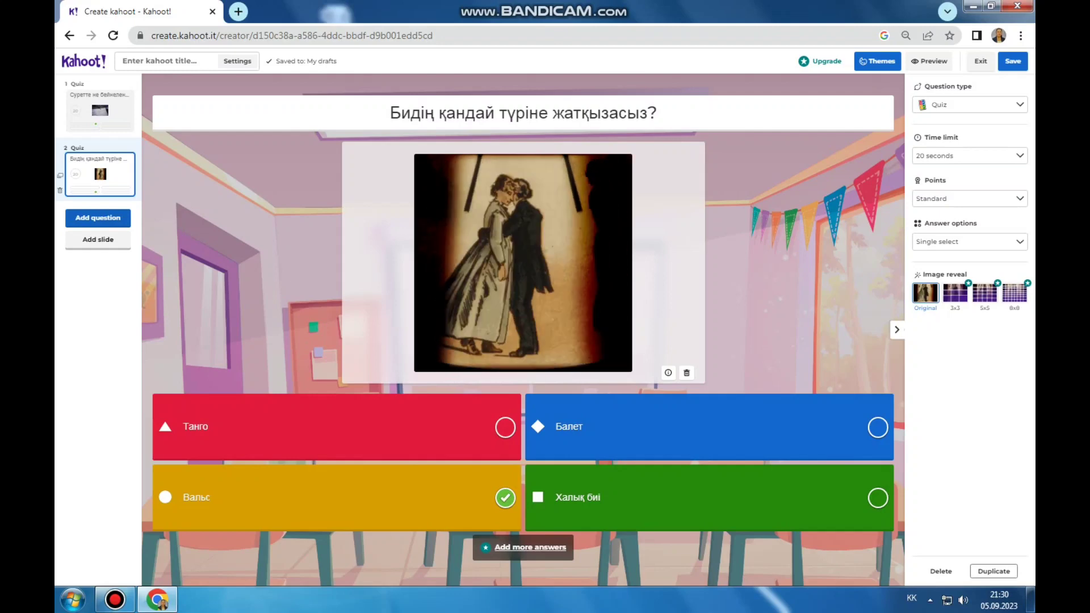
- Add a third Quiz question with the text "1-ге ұзақтығына созылатын нота ұзақтығы"
{"action": "left_click", "coordinate": [98, 218]}
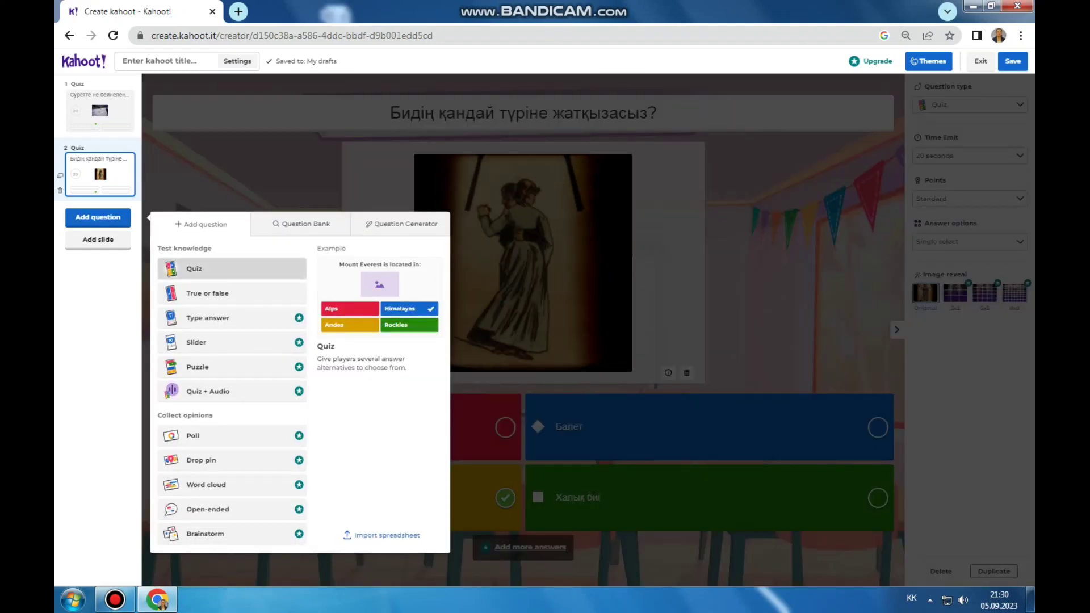
{"action": "left_click", "coordinate": [232, 269]}
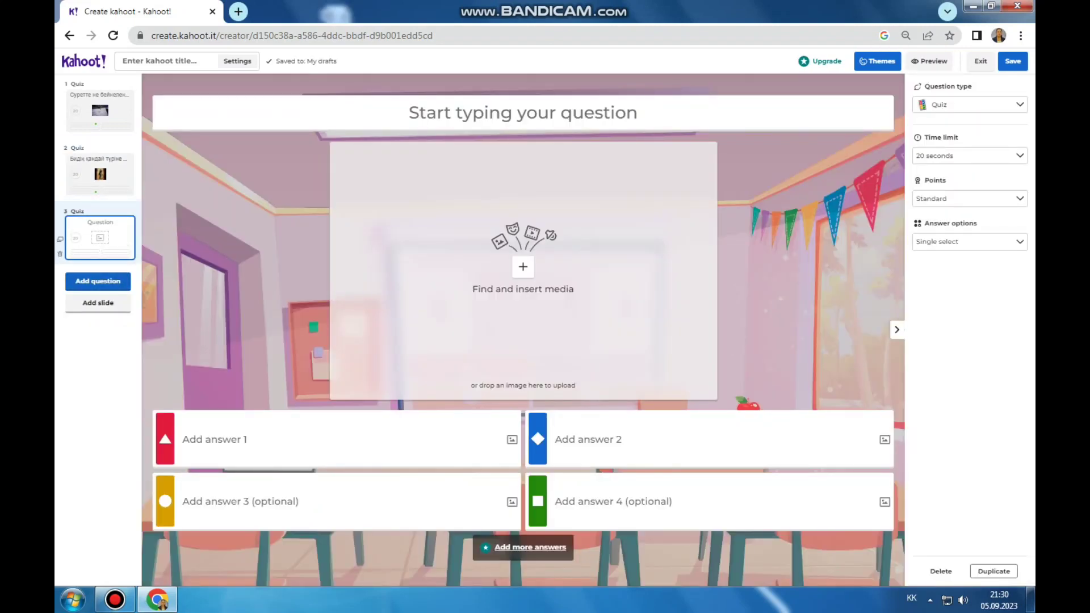
{"action": "type", "text": "1-ге"}
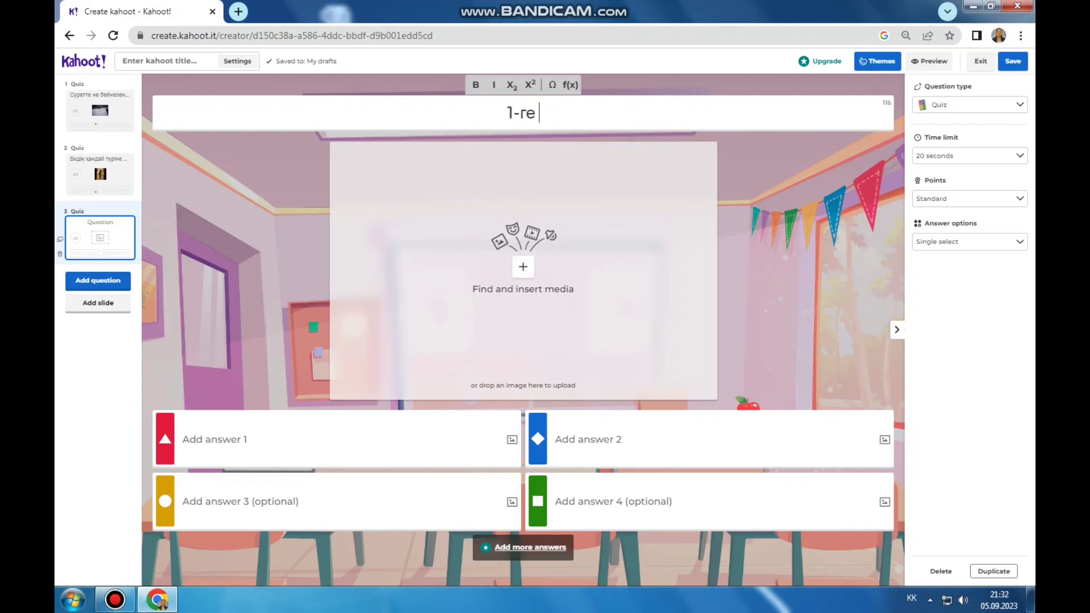
{"action": "type", "text": " ұзақтығына"}
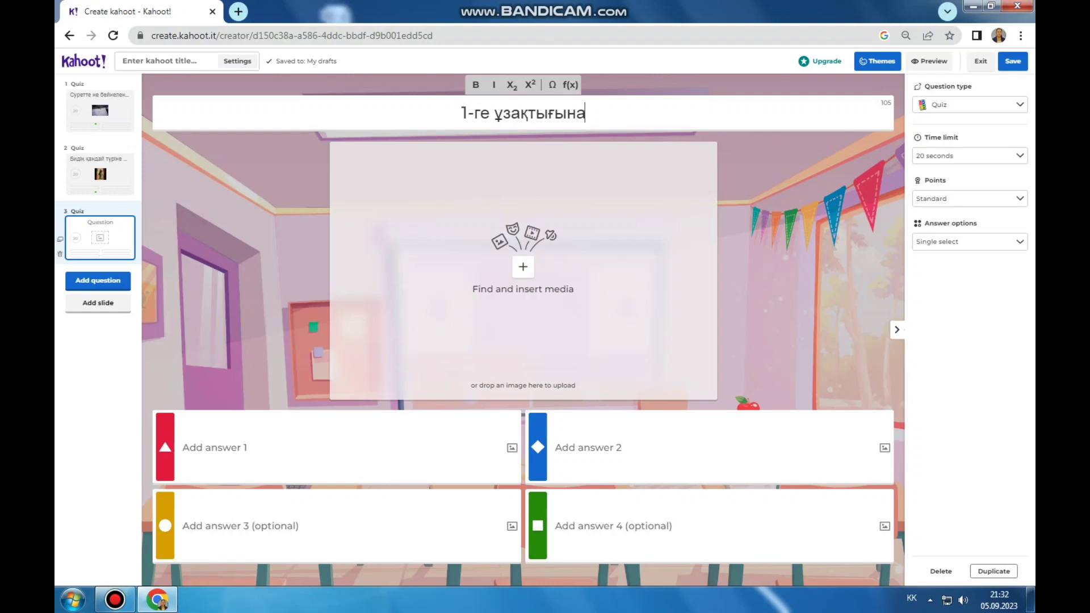
{"action": "type", "text": " созы"}
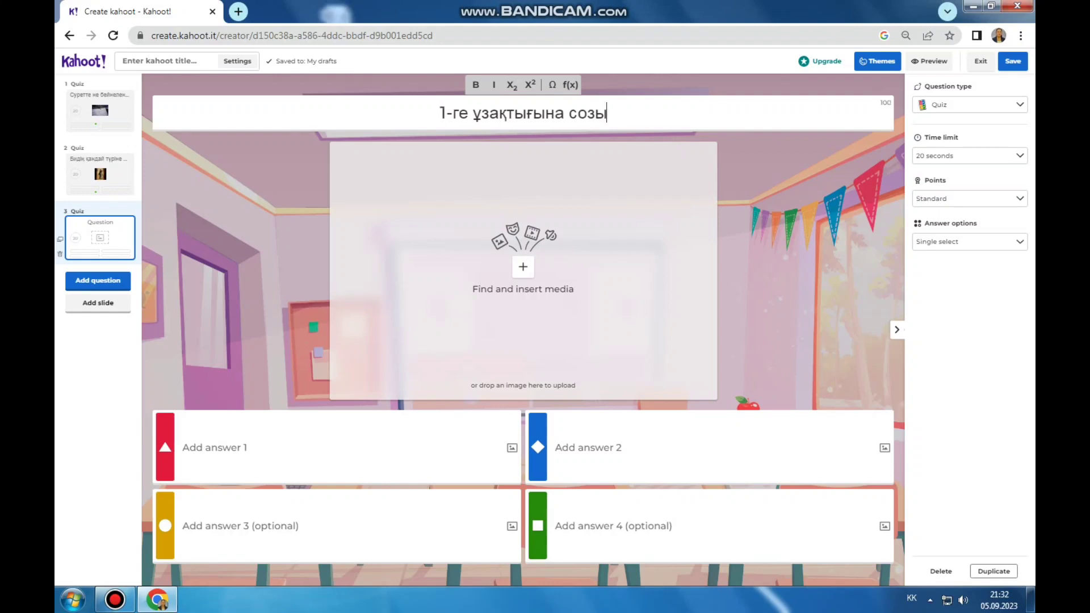
{"action": "type", "text": "латын "}
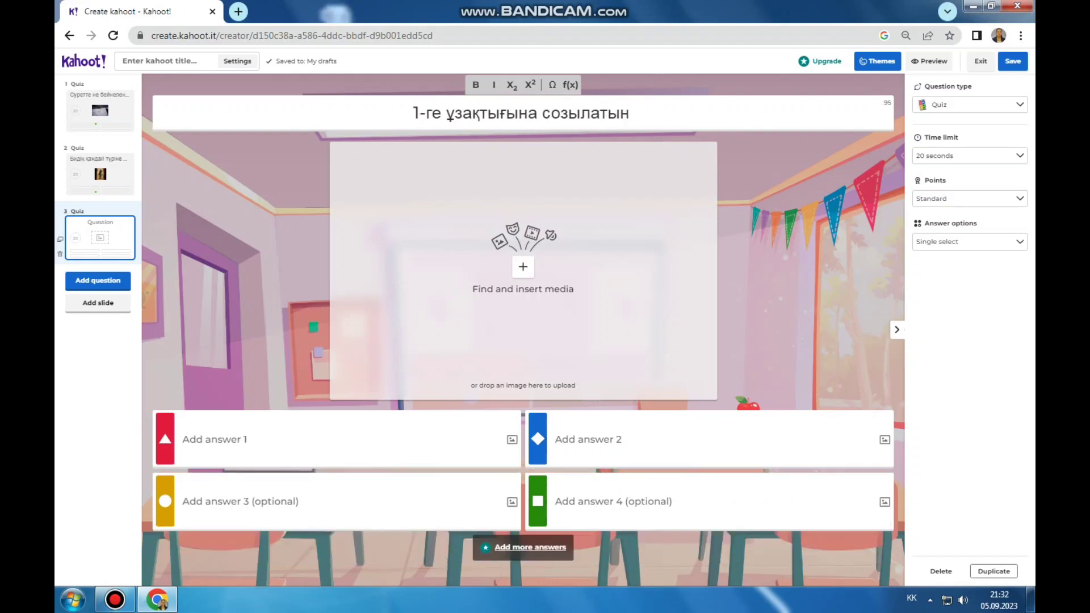
{"action": "type", "text": " нота ұз"}
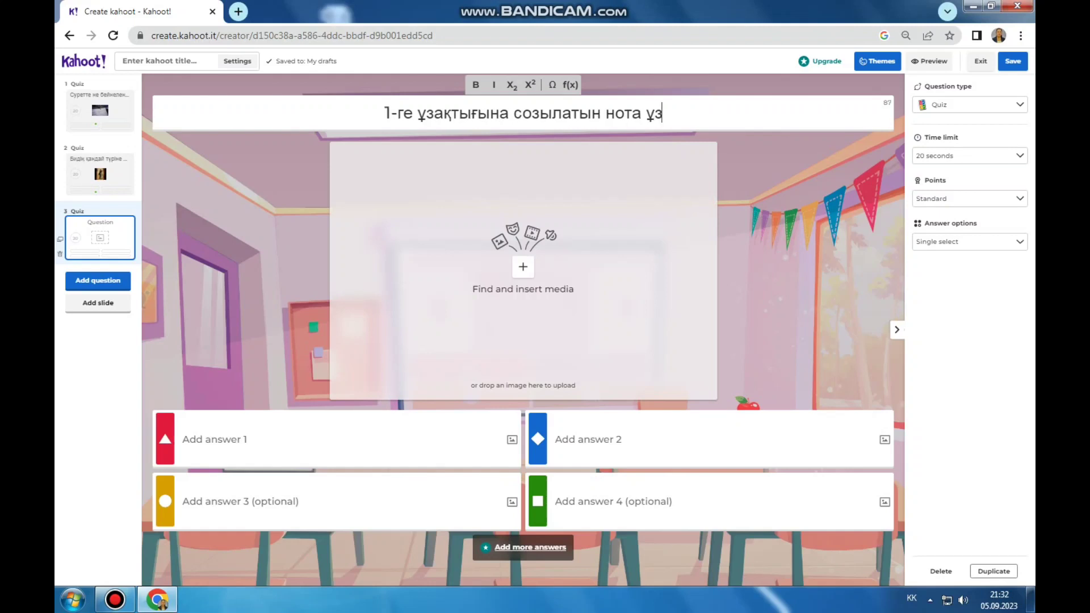
{"action": "type", "text": "ақтығы"}
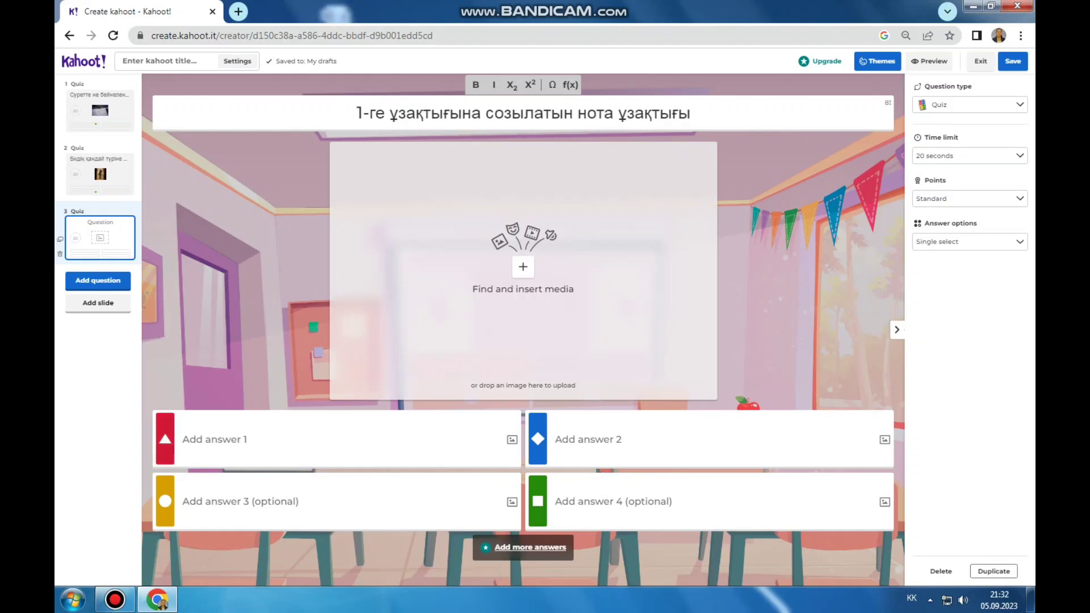
- Enter "Бүтін нота ұзқтығы" as answer 1, "Жартылық нота ұзақтығы" as answer 3 and "Төрттік нота ұзақтығы" as answer 2 of the third question
{"action": "left_click", "coordinate": [341, 439]}
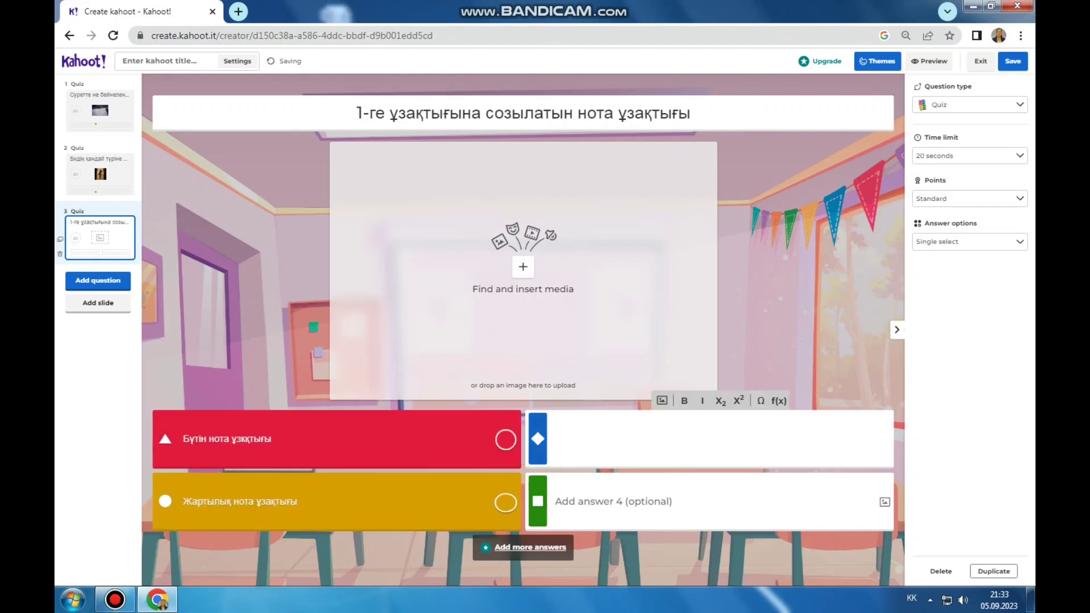
{"action": "type", "text": "Терт"}
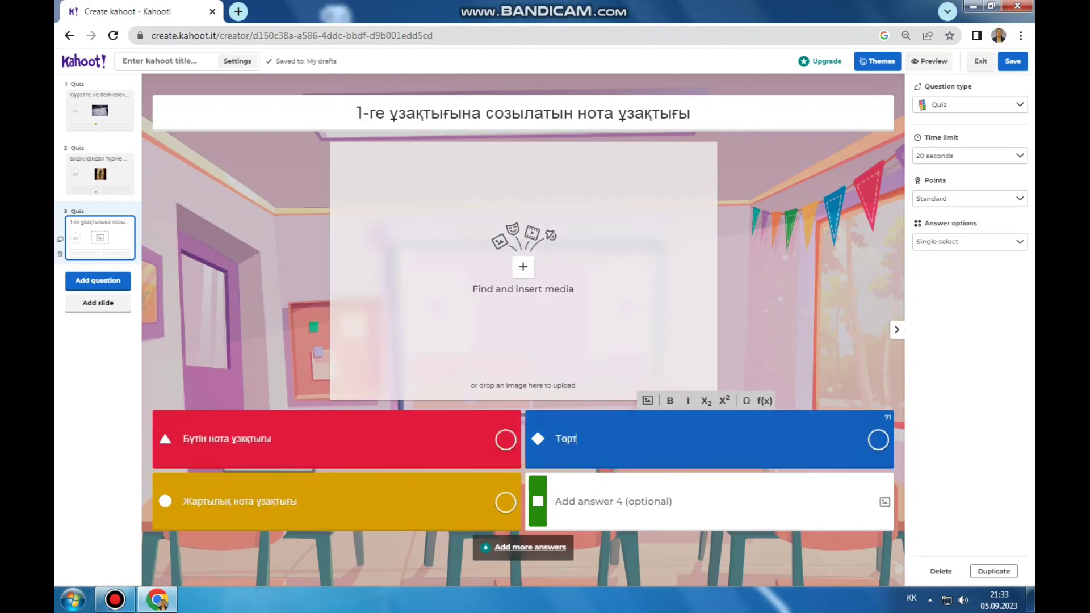
{"action": "type", "text": "тік нота ұзақтығы"}
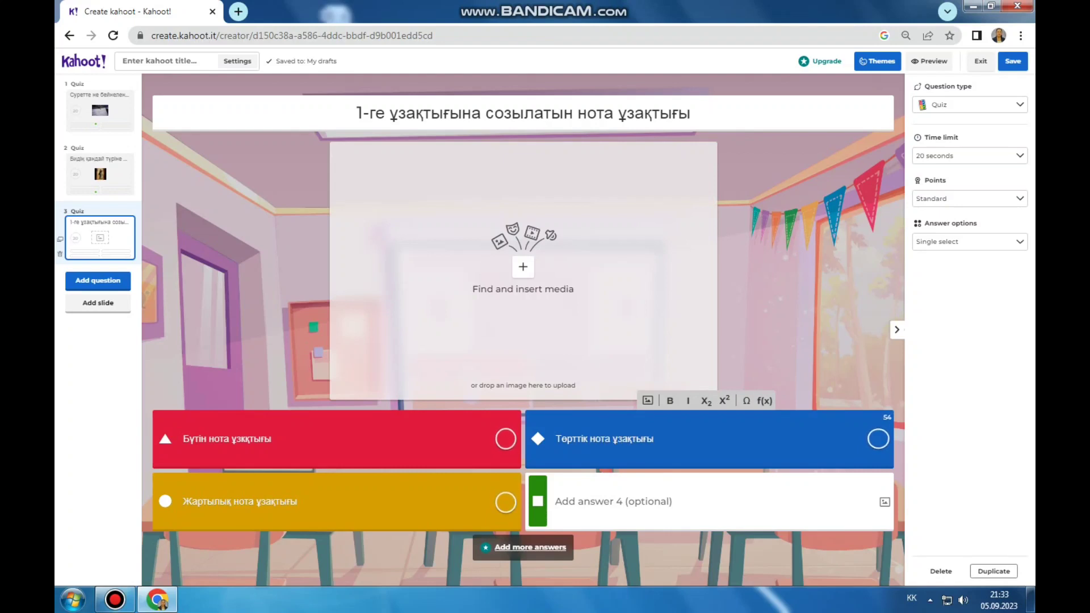
- Enter "Сегіздік нота ұзақтығы" as answer 4 and add a question mark at the end of the third question's text
{"action": "left_click", "coordinate": [557, 501]}
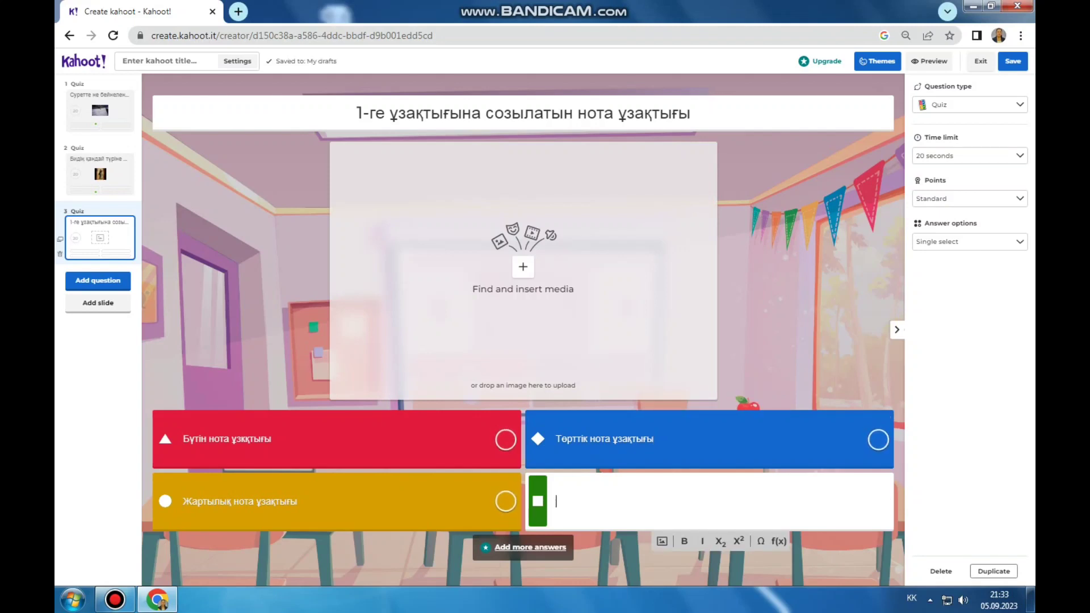
{"action": "type", "text": "С"}
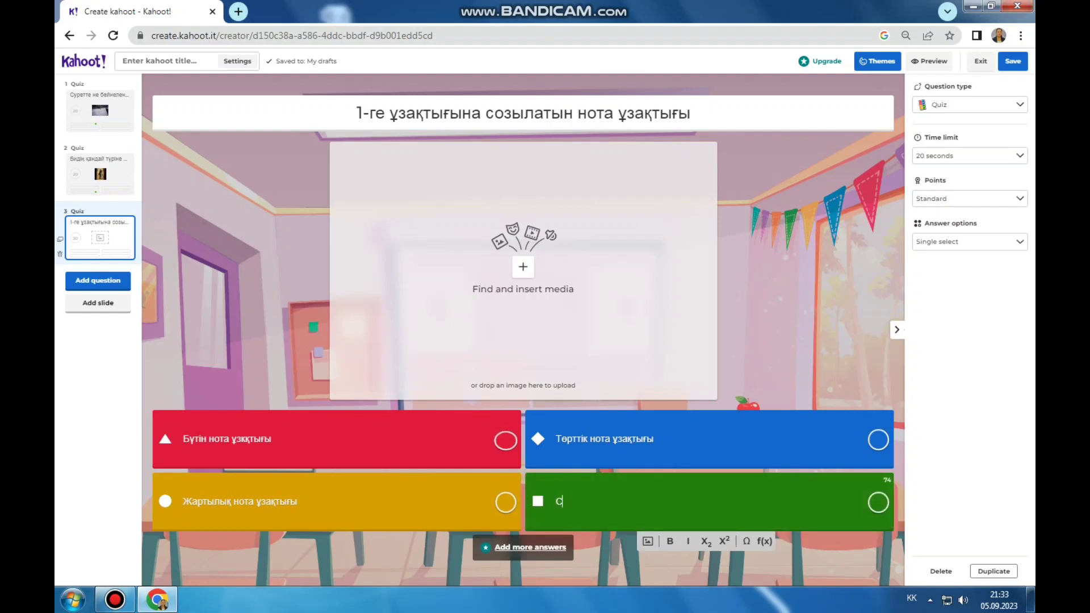
{"action": "type", "text": "егіздік"}
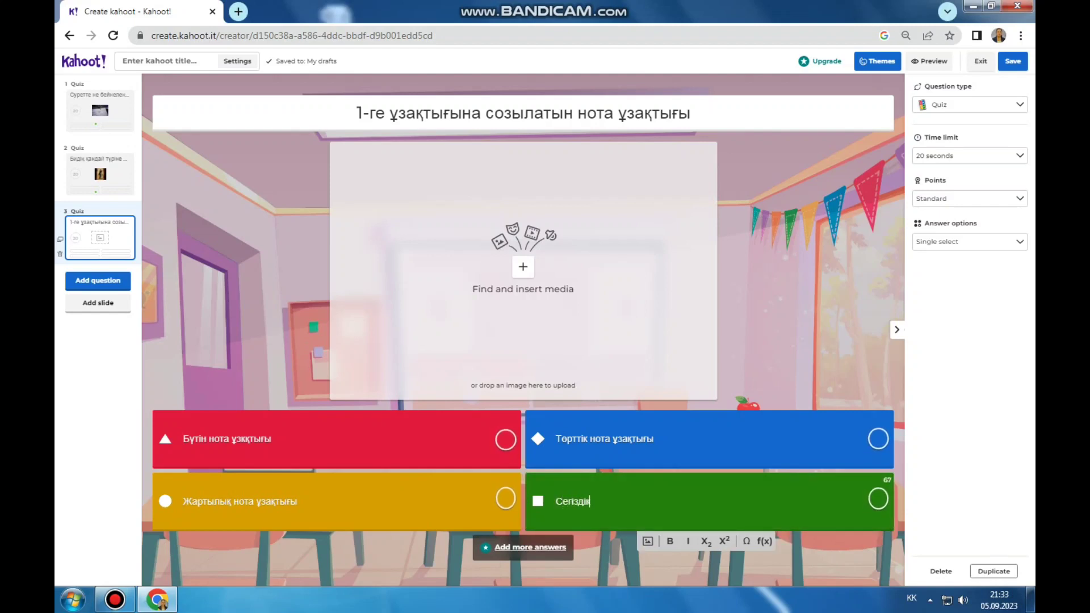
{"action": "type", "text": " нота ұз"}
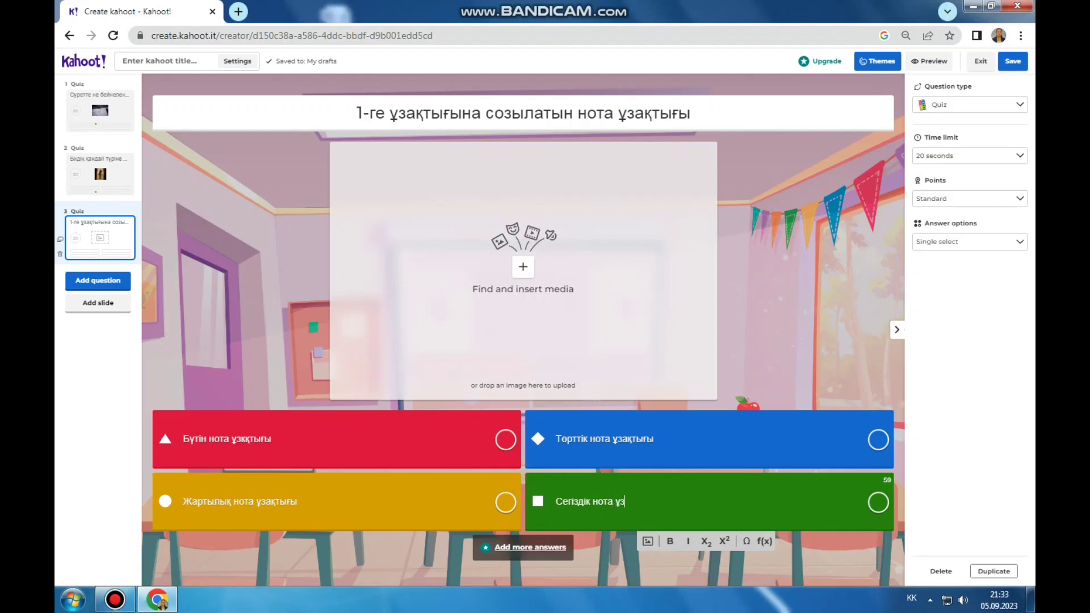
{"action": "type", "text": "ақтығы"}
{"action": "left_click", "coordinate": [691, 113]}
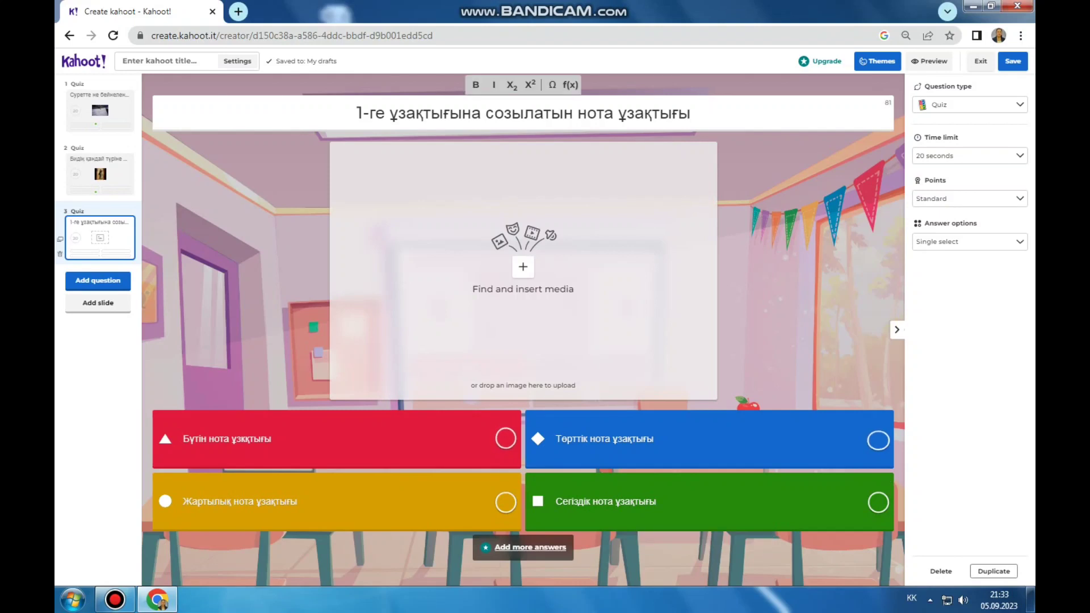
{"action": "type", "text": "?"}
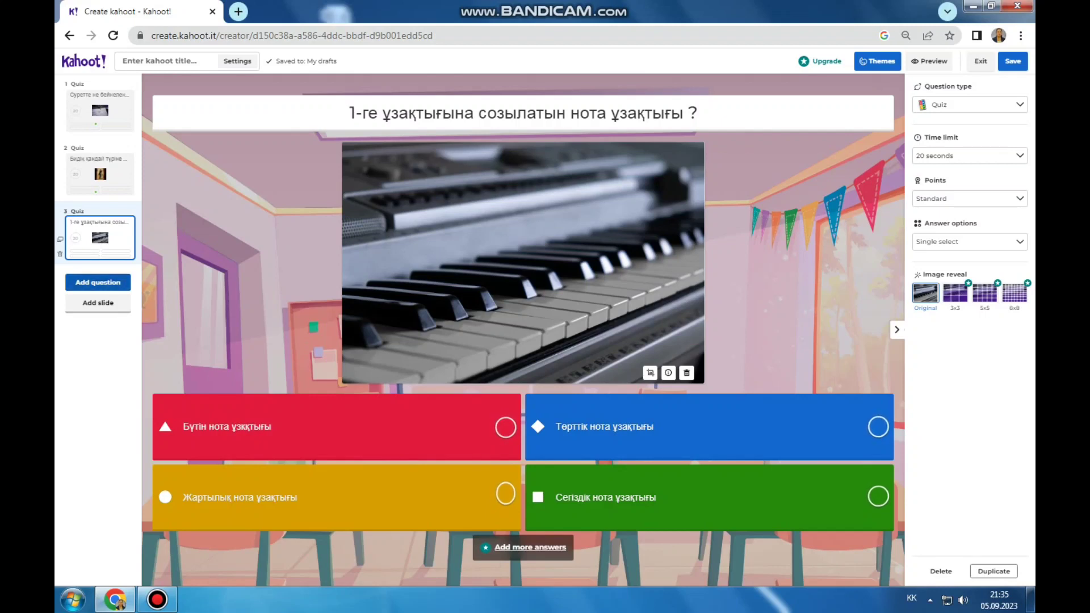
- Add a fourth question of the Quiz type, check the third question and return to the new one
{"action": "left_click", "coordinate": [97, 281]}
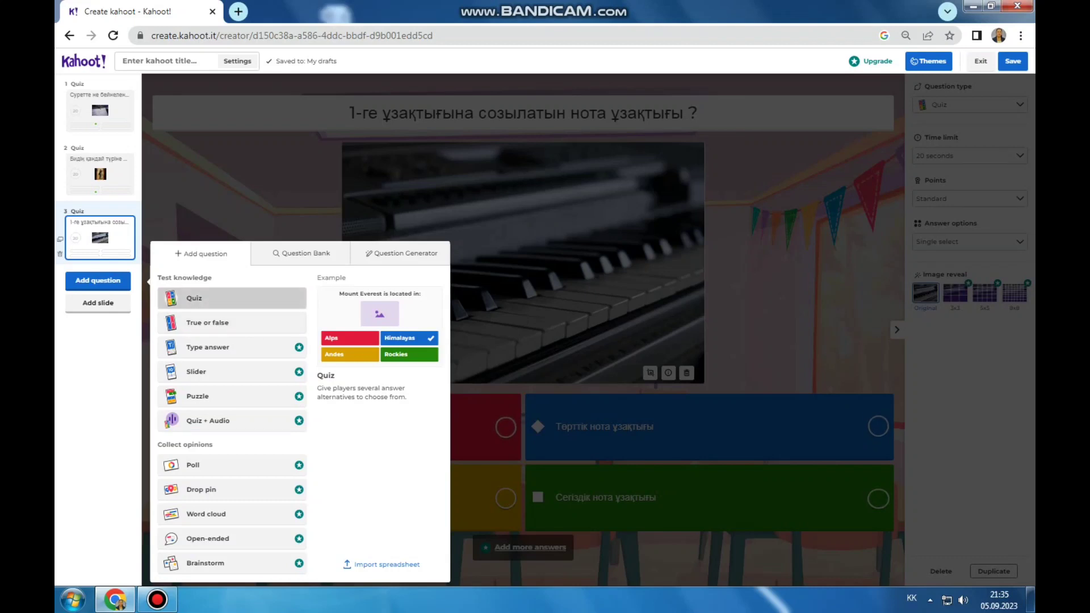
{"action": "left_click", "coordinate": [227, 298]}
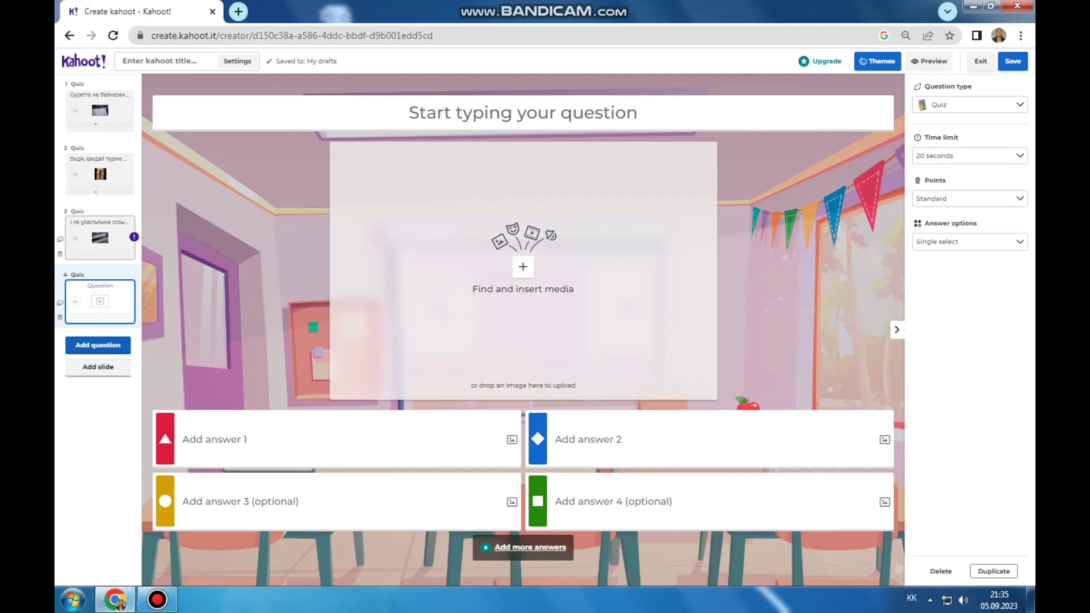
{"action": "left_click", "coordinate": [100, 238]}
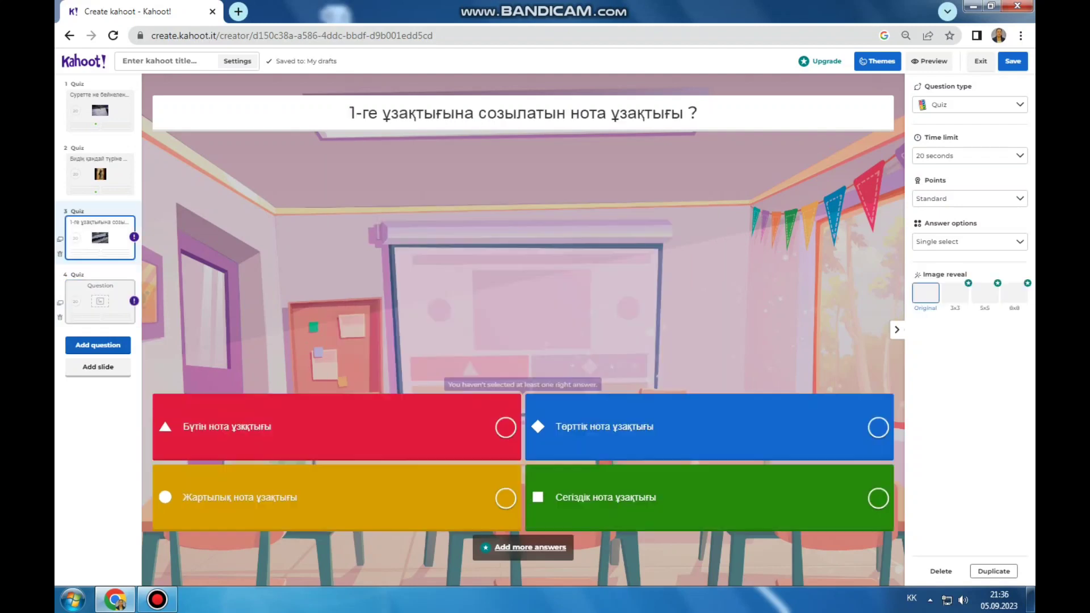
{"action": "left_click", "coordinate": [100, 302]}
- Enter "Саханада орындалатын,кейіпкерлері әнмен сөйлесетін шығарма" as the fourth question's text
{"action": "left_click", "coordinate": [523, 112]}
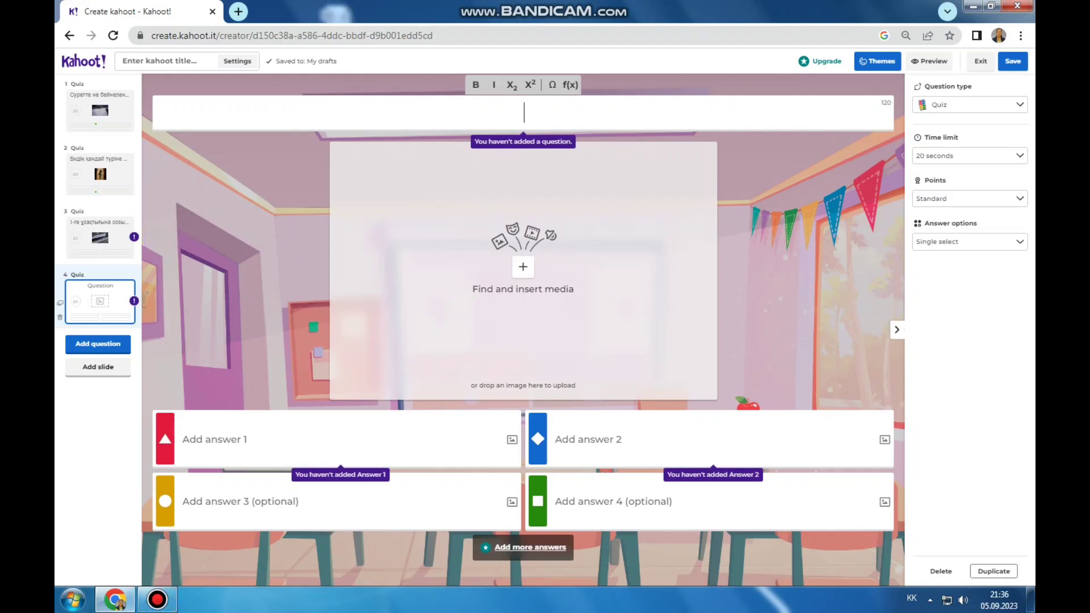
{"action": "type", "text": "Саханада"}
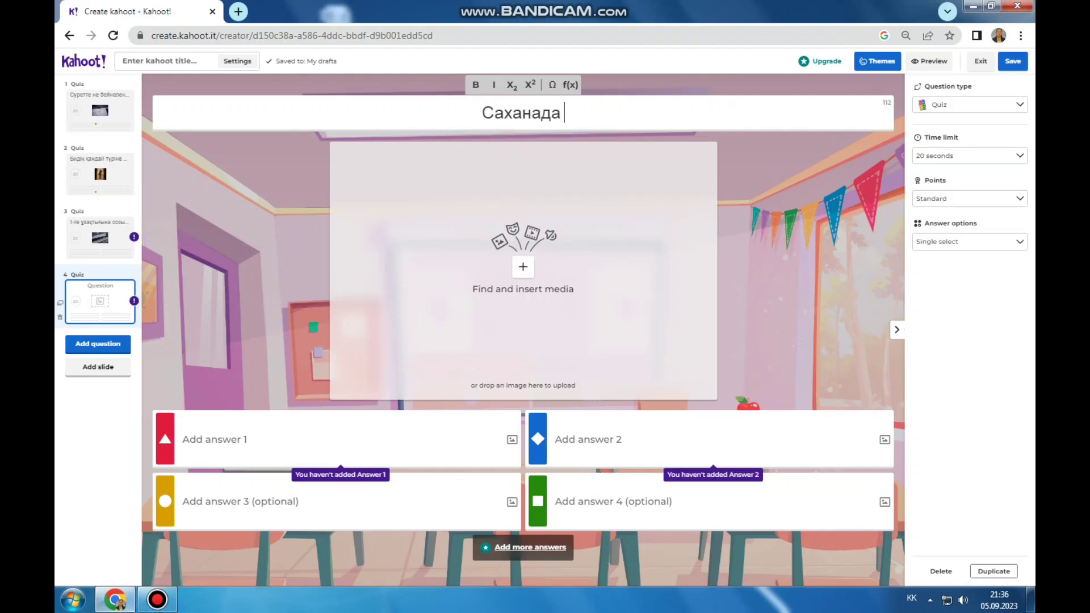
{"action": "type", "text": " орындалатын,кейі"}
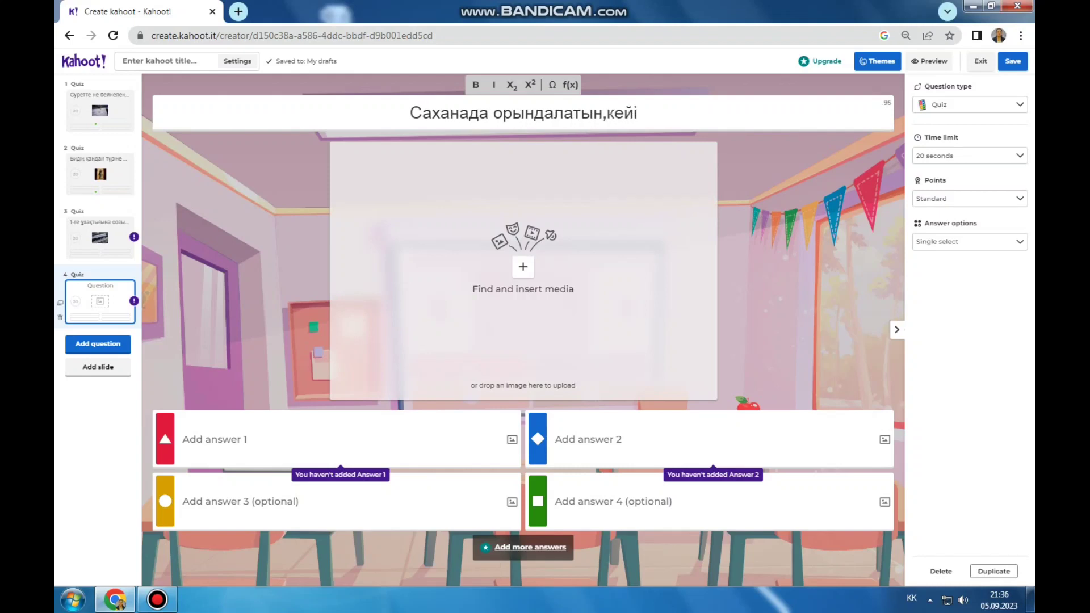
{"action": "type", "text": "пкерлері әнмен "}
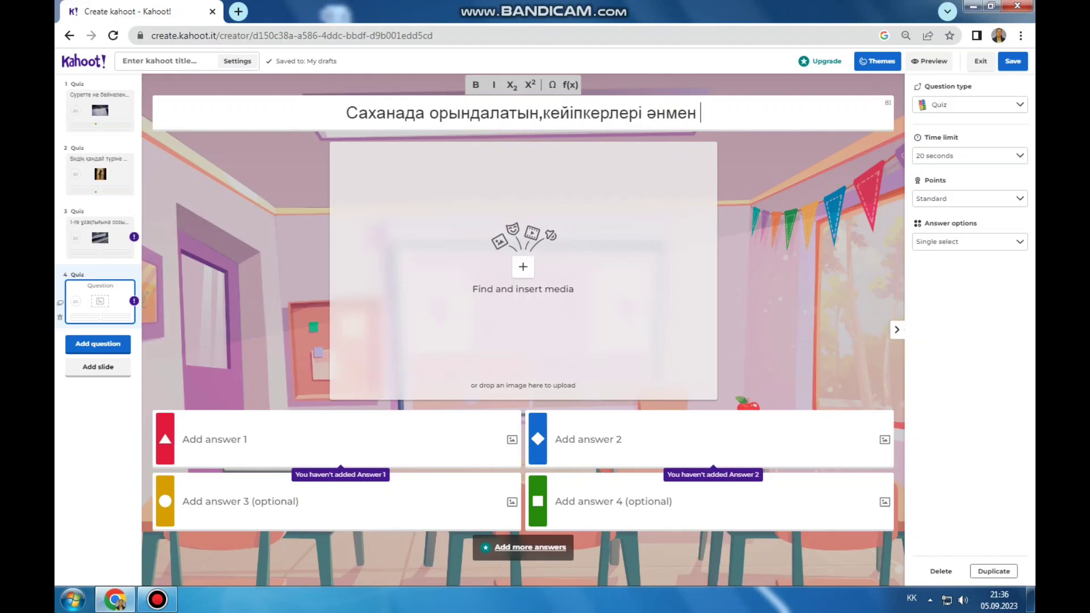
{"action": "type", "text": "сөйлесетін"}
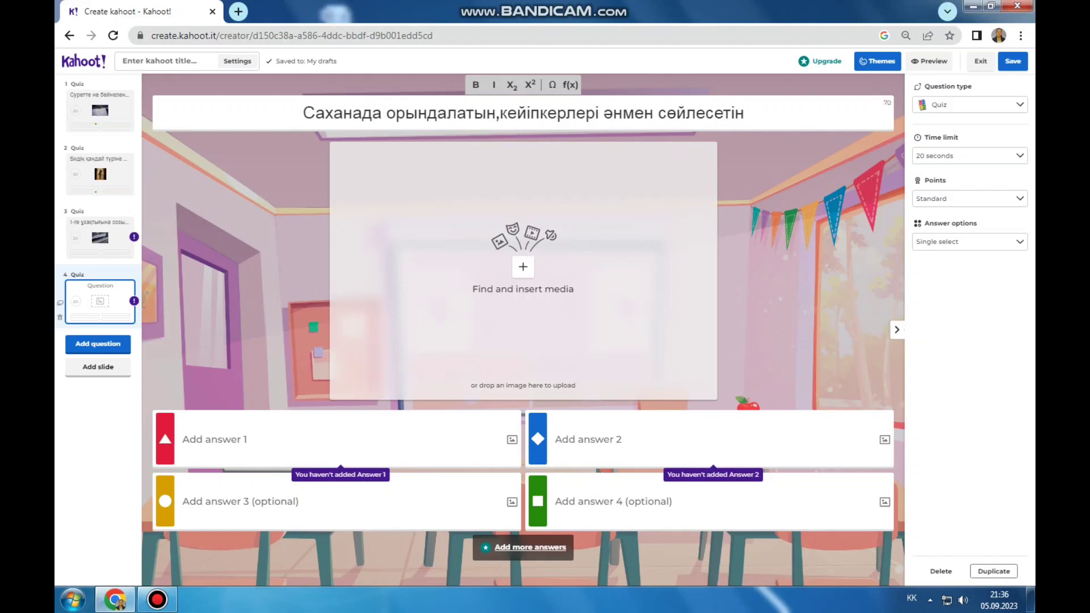
{"action": "type", "text": " шығарма"}
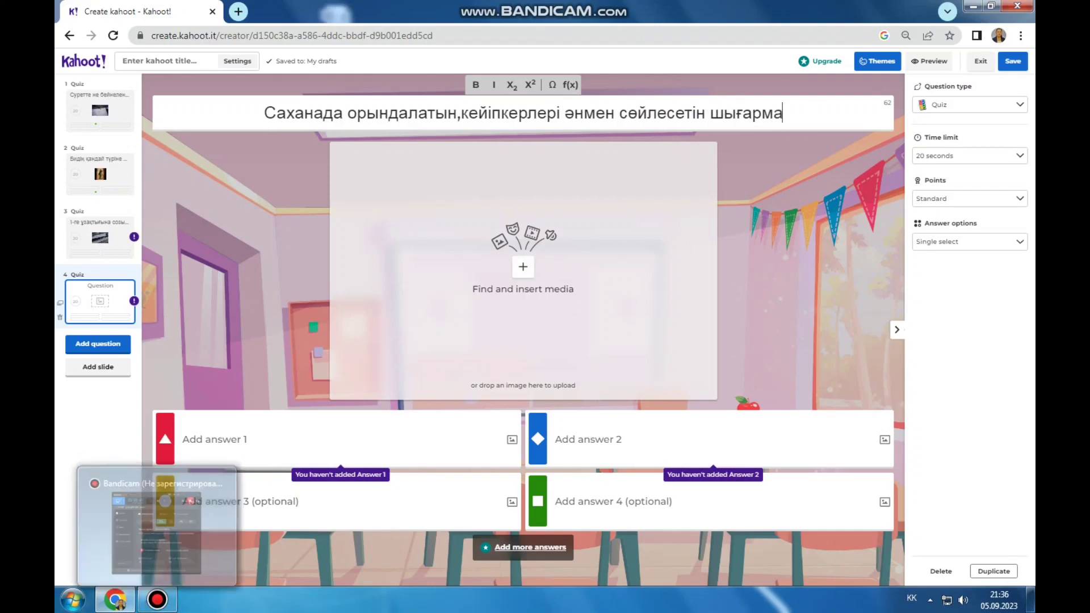
- Insert the popular Unsplash image of hands playing an acoustic guitar as the fourth question's media
{"action": "left_click", "coordinate": [522, 267]}
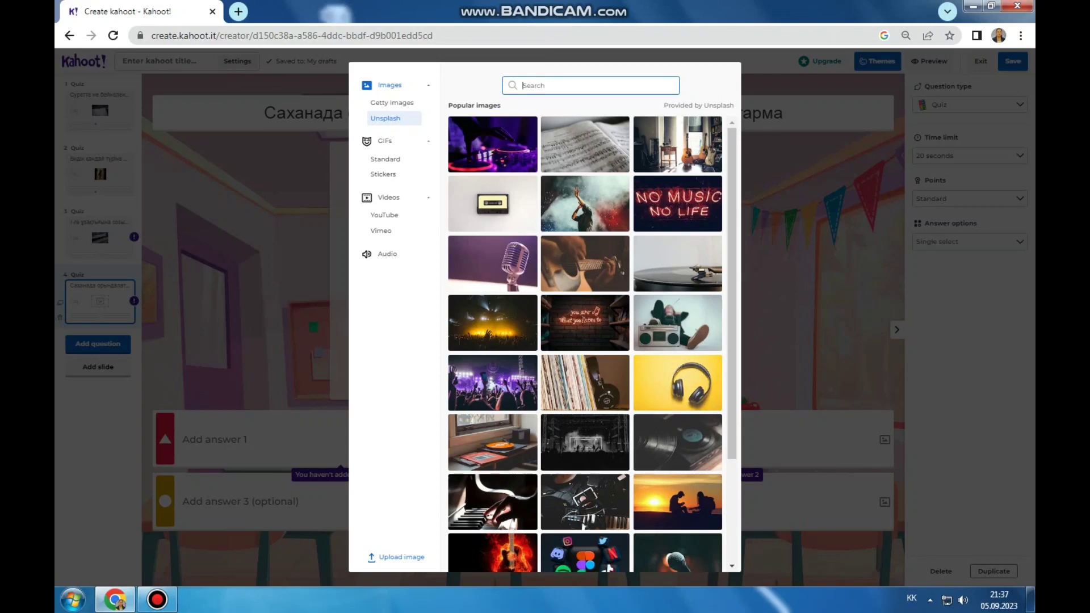
{"action": "scroll", "coordinate": [584, 344], "scroll_direction": "down", "scroll_amount": 2}
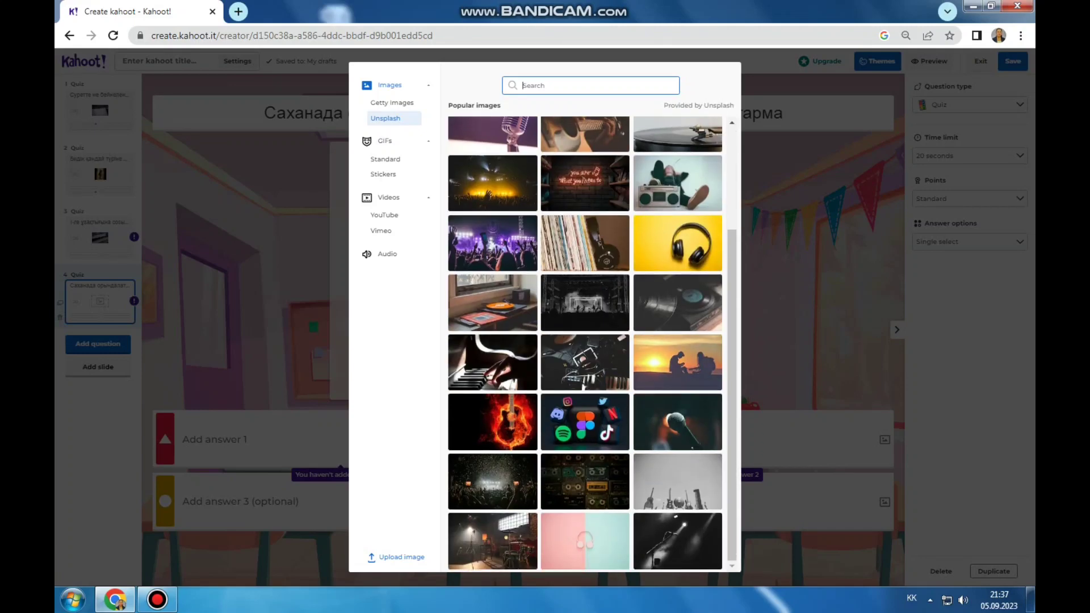
{"action": "scroll", "coordinate": [584, 344], "scroll_direction": "up", "scroll_amount": 2}
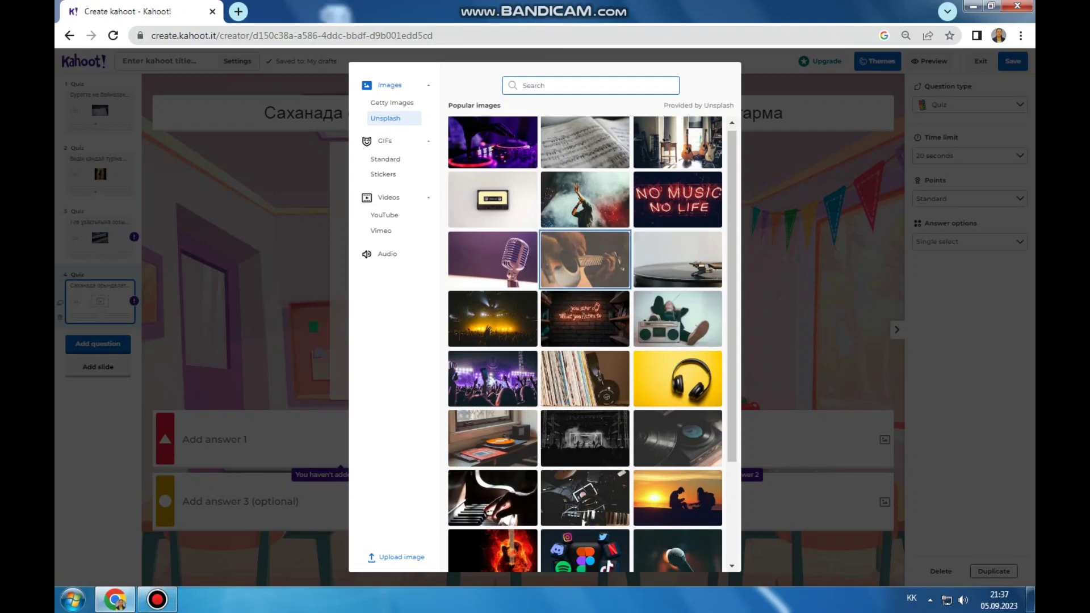
{"action": "left_click", "coordinate": [593, 244]}
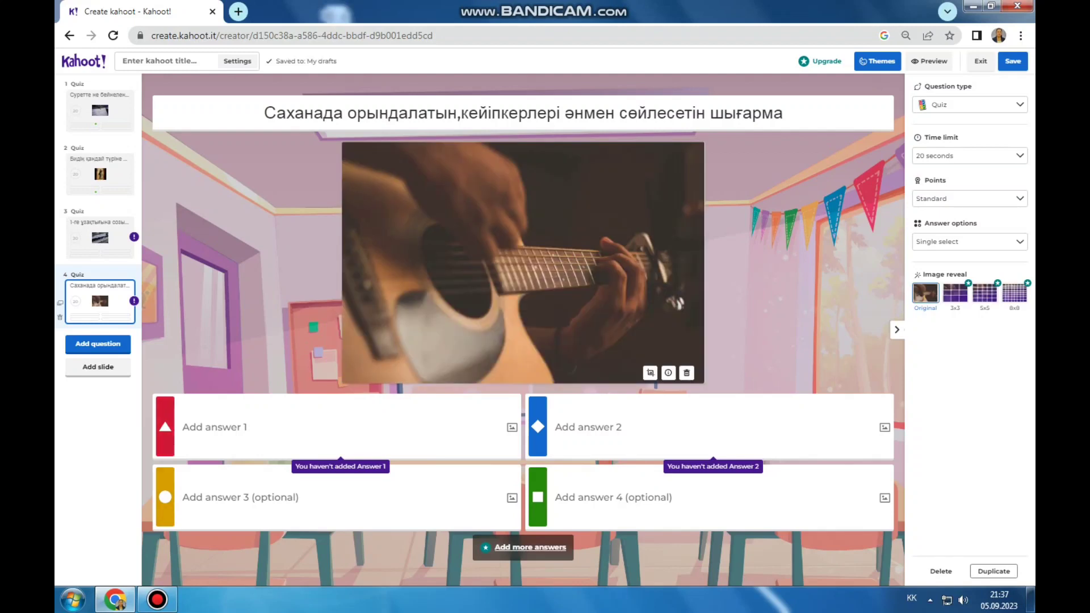
- Enter "Опера" as answer 1, "Кино" as answer 3 and "Мультик" as answer 2 of the fourth question
{"action": "left_click", "coordinate": [335, 427]}
{"action": "type", "text": "Опера"}
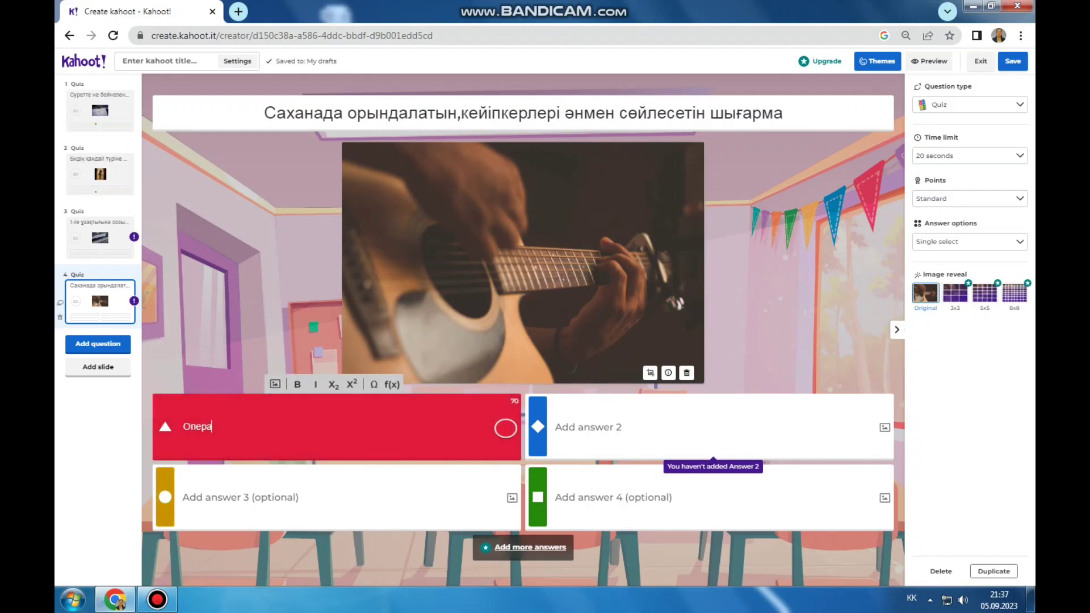
{"action": "left_click", "coordinate": [341, 497]}
{"action": "type", "text": "Кино"}
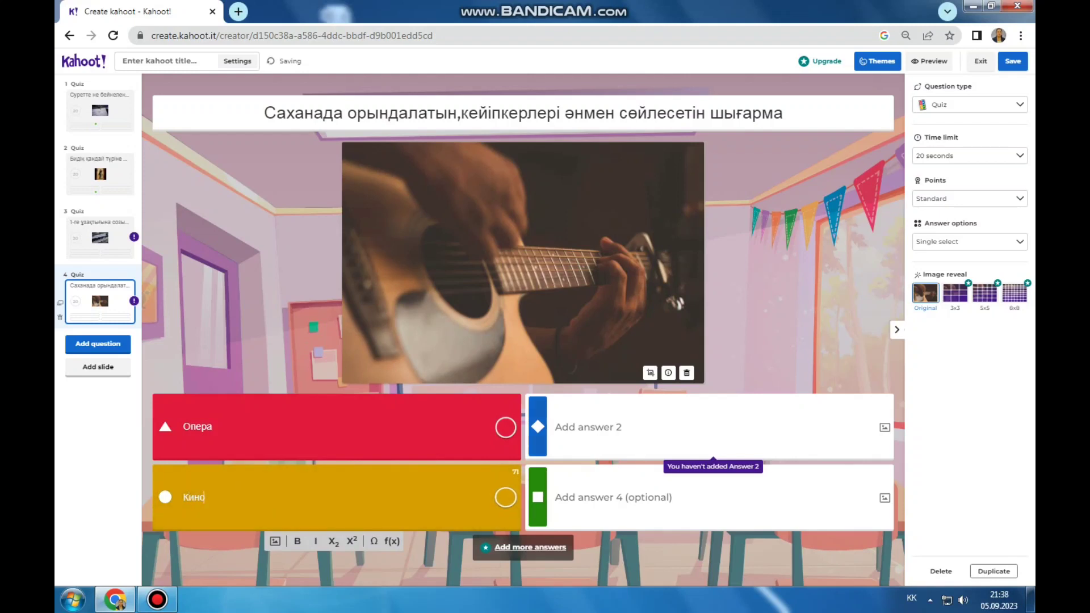
{"action": "left_click", "coordinate": [588, 427]}
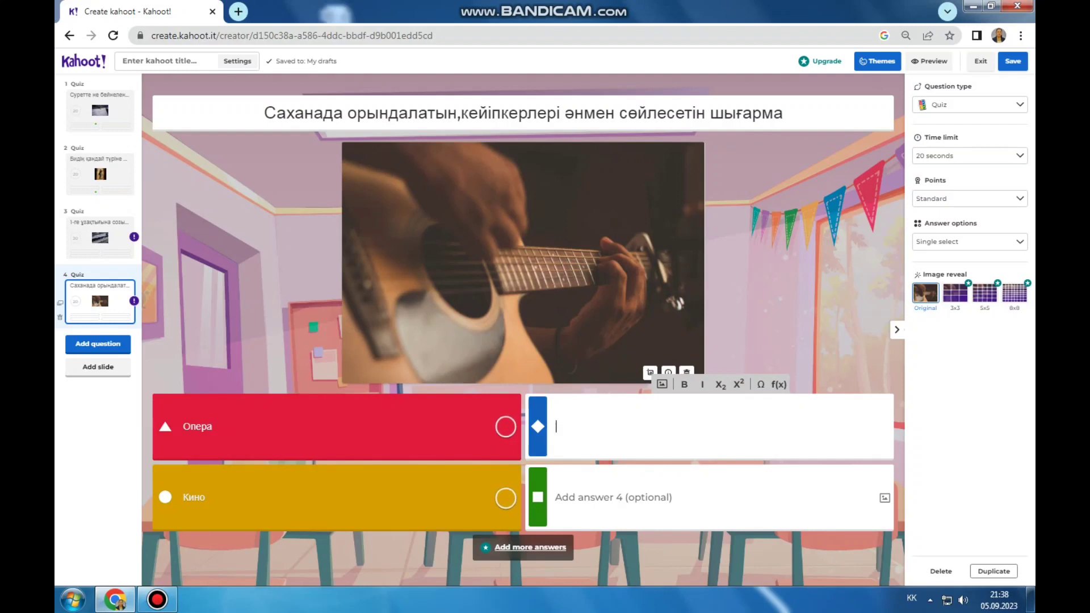
{"action": "type", "text": "Мул"}
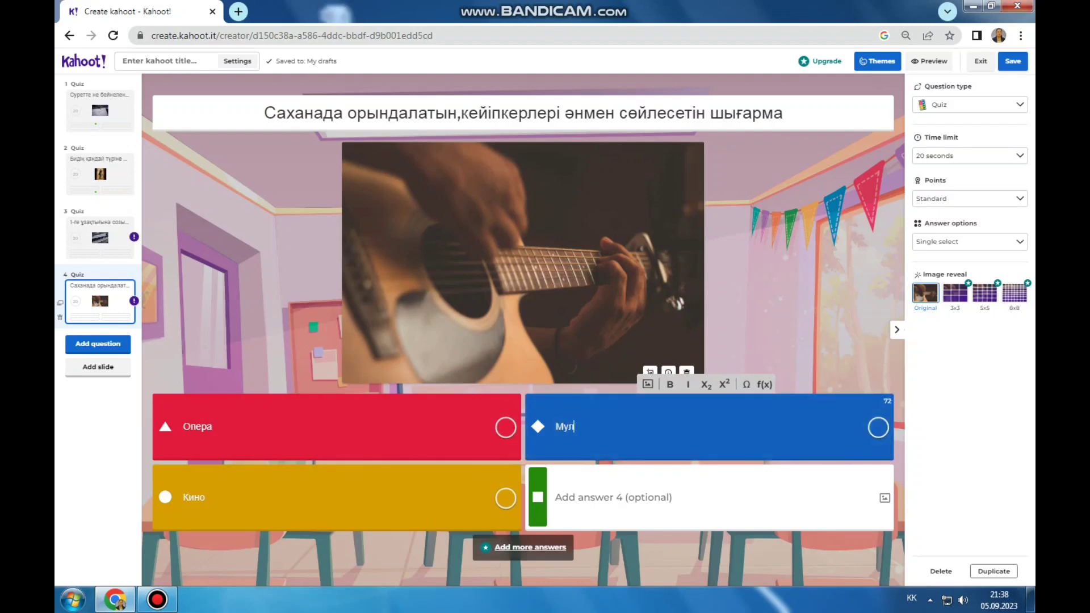
{"action": "type", "text": "ьтик"}
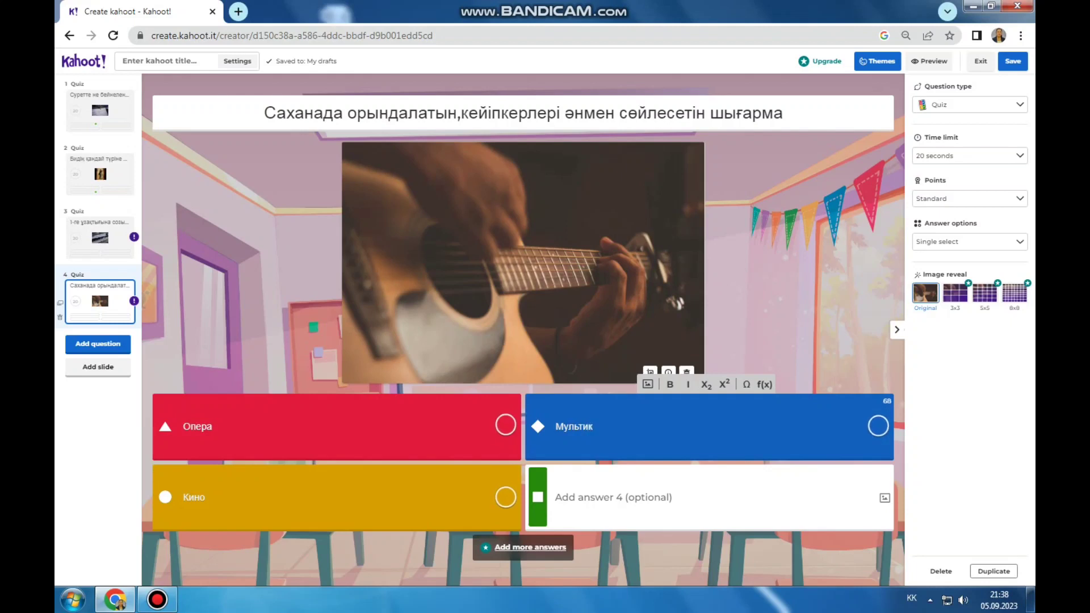
- Enter "фильм" as answer 4 of the fourth question and mark "Опера" as the correct answer
{"action": "left_click", "coordinate": [613, 497]}
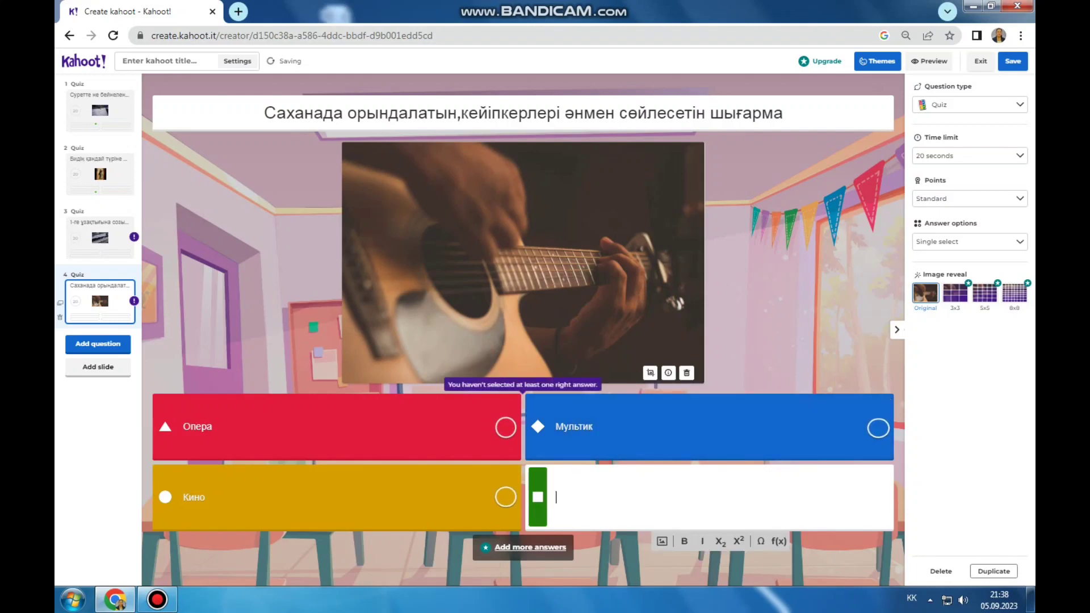
{"action": "type", "text": "фильм"}
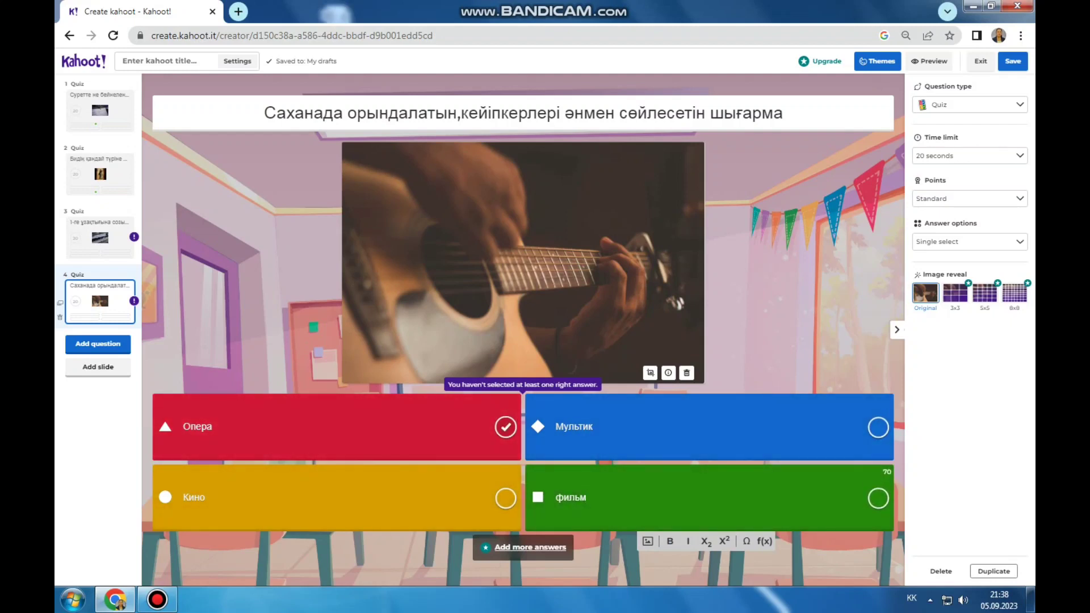
{"action": "left_click", "coordinate": [505, 426]}
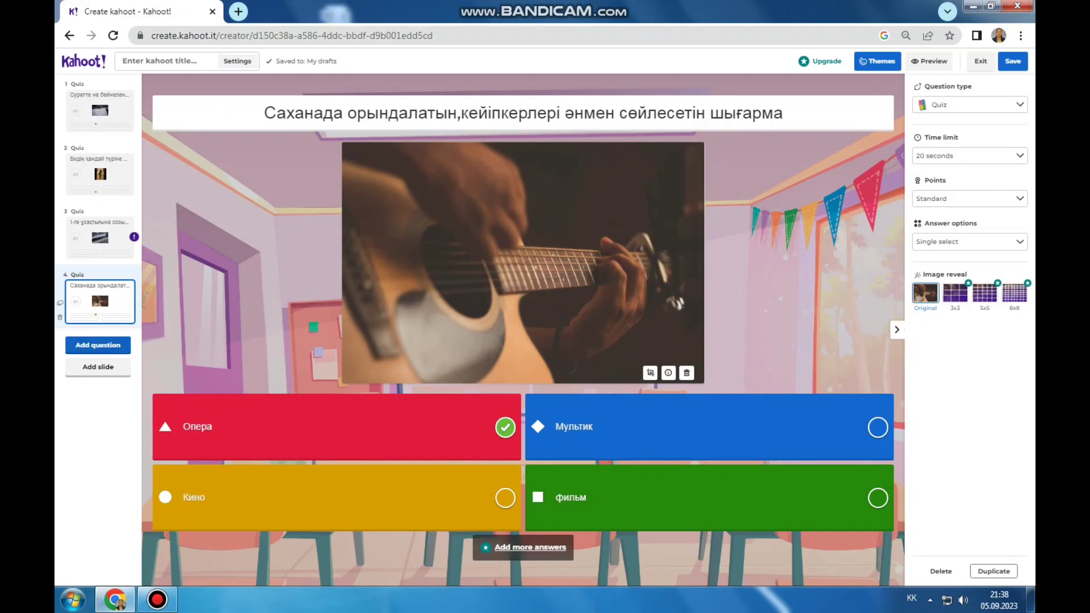
- Add a fifth question of the Quiz type and upload пауз-removebg-preview from the ритм folder in Загрузки as its image
{"action": "left_click", "coordinate": [98, 344]}
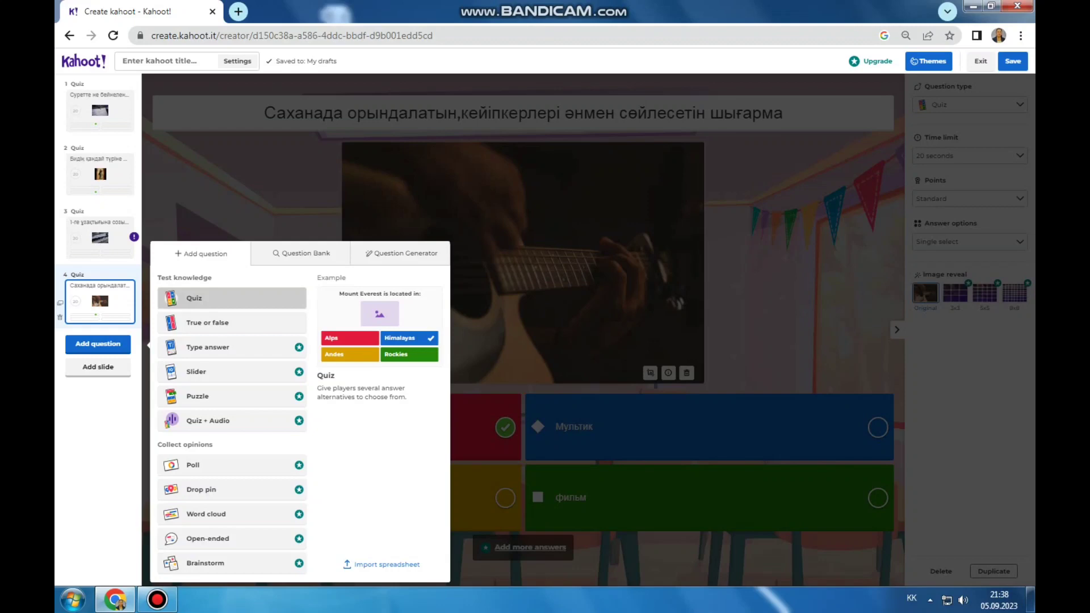
{"action": "left_click", "coordinate": [195, 298]}
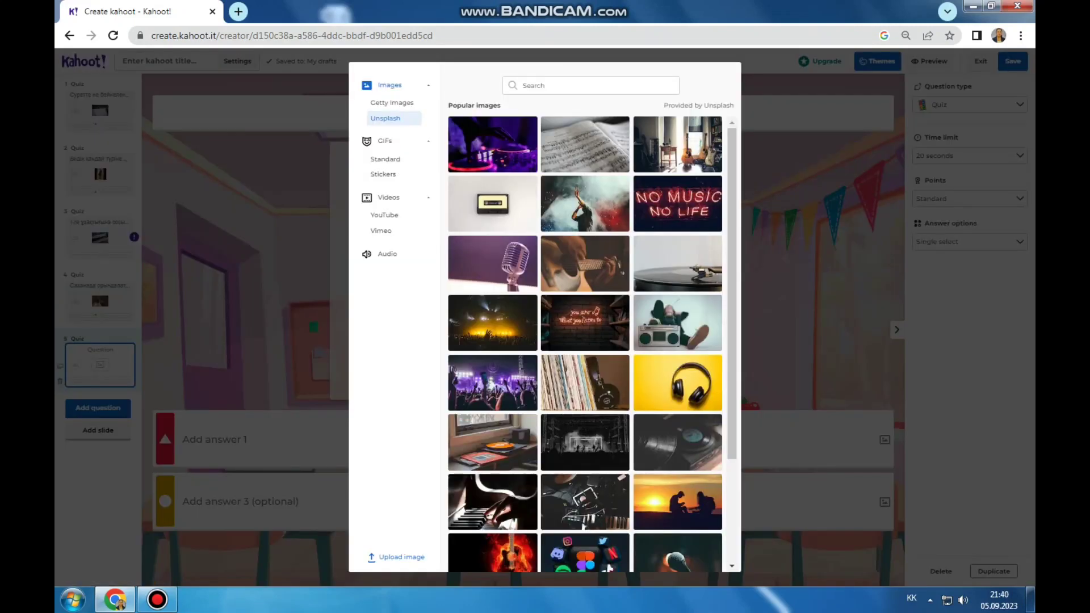
{"action": "left_click", "coordinate": [396, 558]}
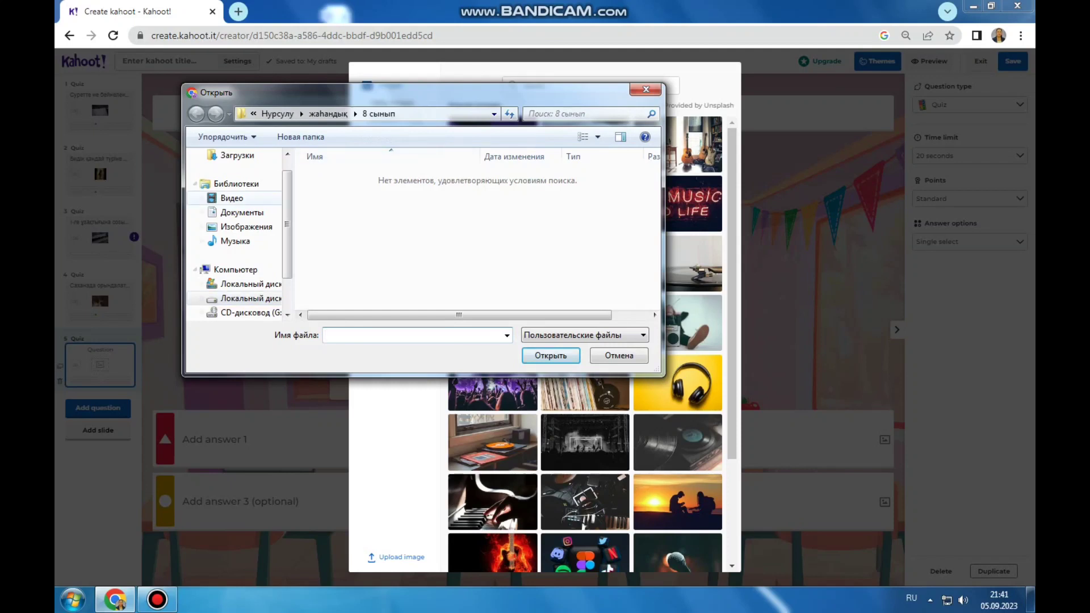
{"action": "left_click", "coordinate": [237, 156]}
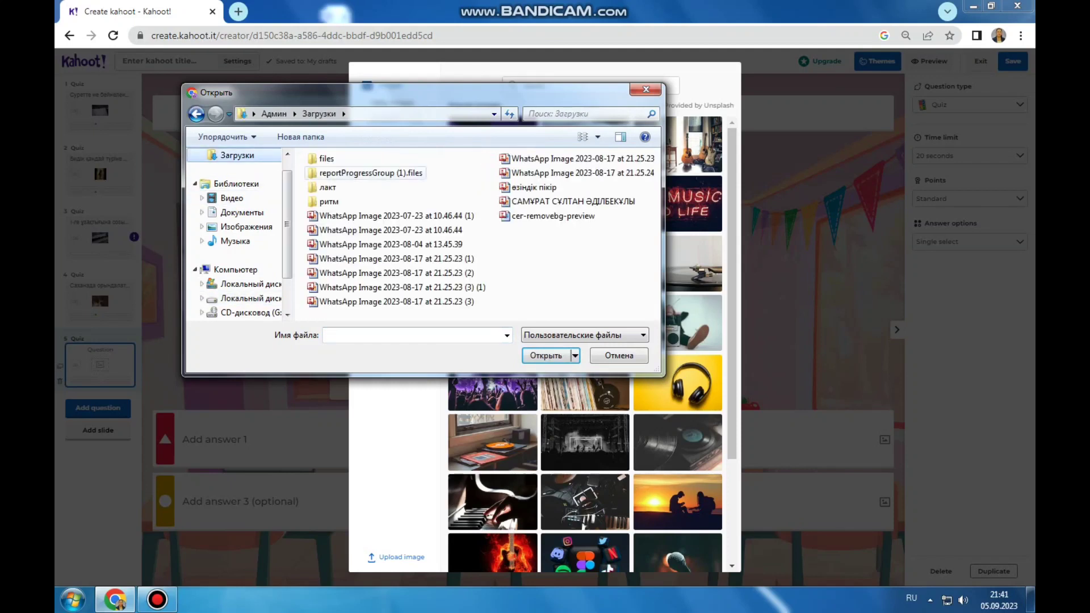
{"action": "double_click", "coordinate": [329, 201]}
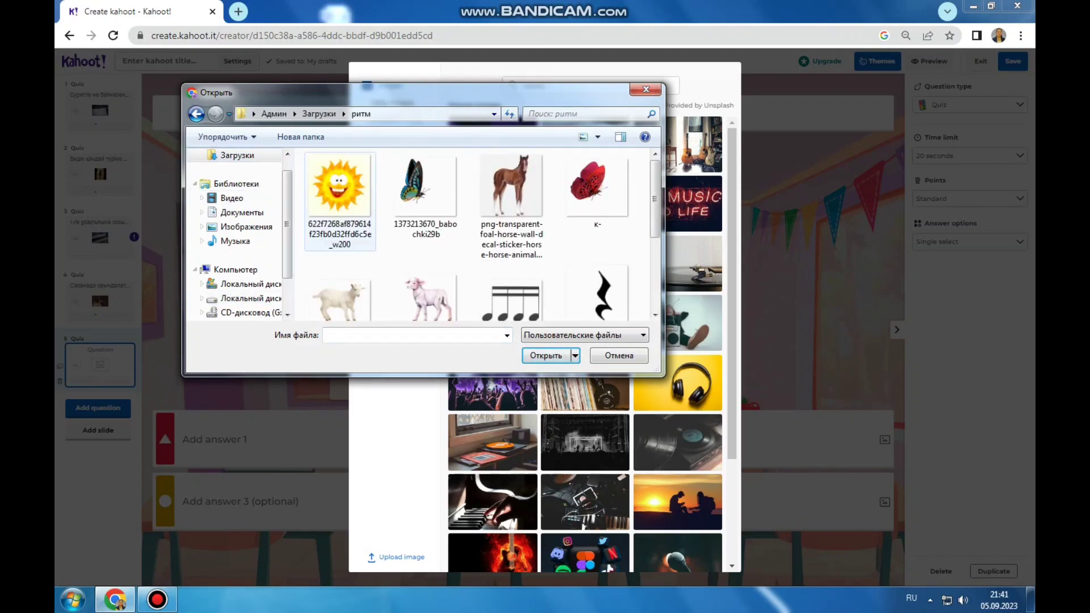
{"action": "scroll", "coordinate": [348, 304], "scroll_direction": "down", "scroll_amount": 3}
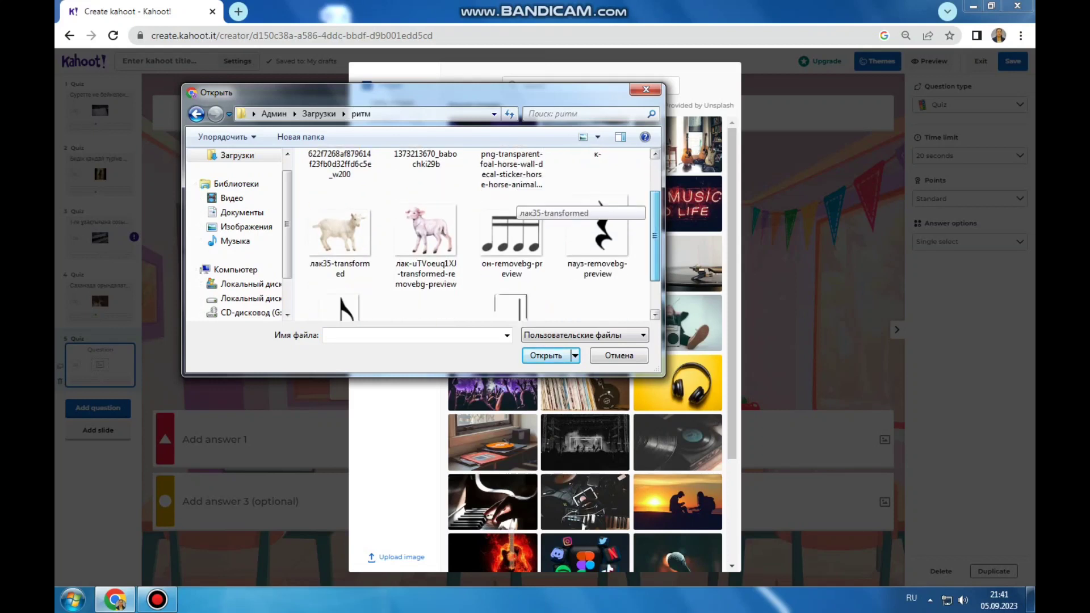
{"action": "mouse_move", "coordinate": [655, 257]}
{"action": "left_mouse_down"}
{"action": "mouse_move", "coordinate": [655, 238]}
{"action": "mouse_move", "coordinate": [655, 248]}
{"action": "left_mouse_up"}
{"action": "double_click", "coordinate": [597, 206]}
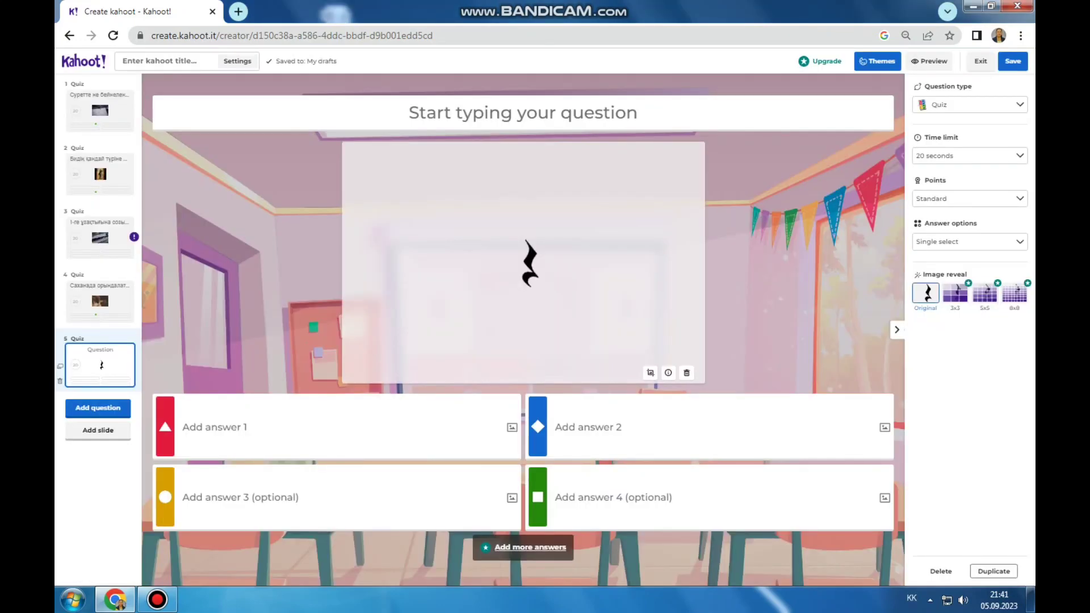
- Enter "Қандай пауза ?" as the fifth question's text
{"action": "left_click", "coordinate": [524, 112]}
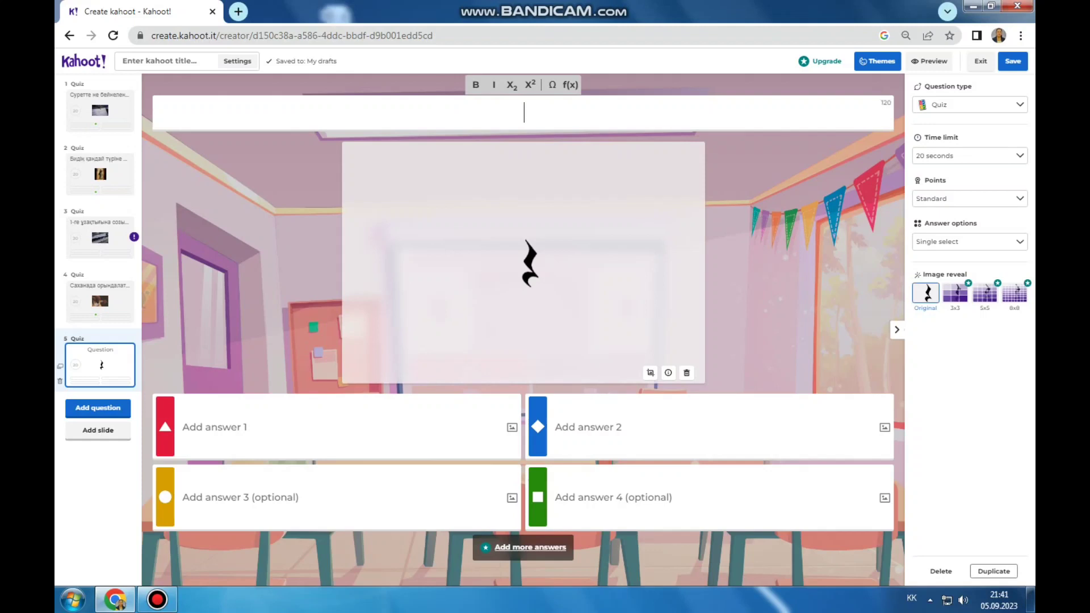
{"action": "type", "text": "Қандай пауза"}
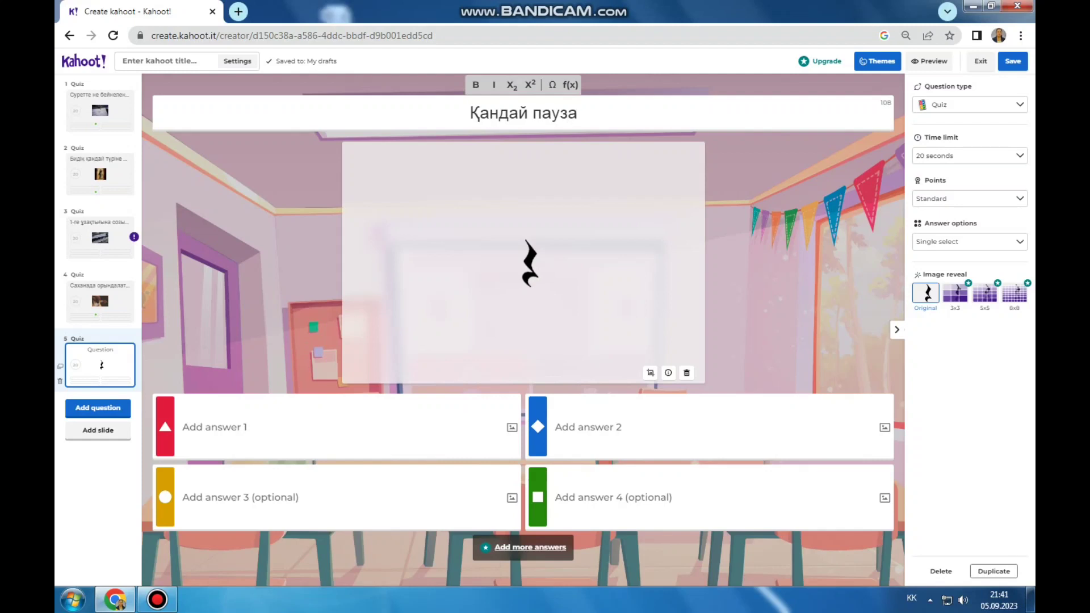
{"action": "type", "text": "?"}
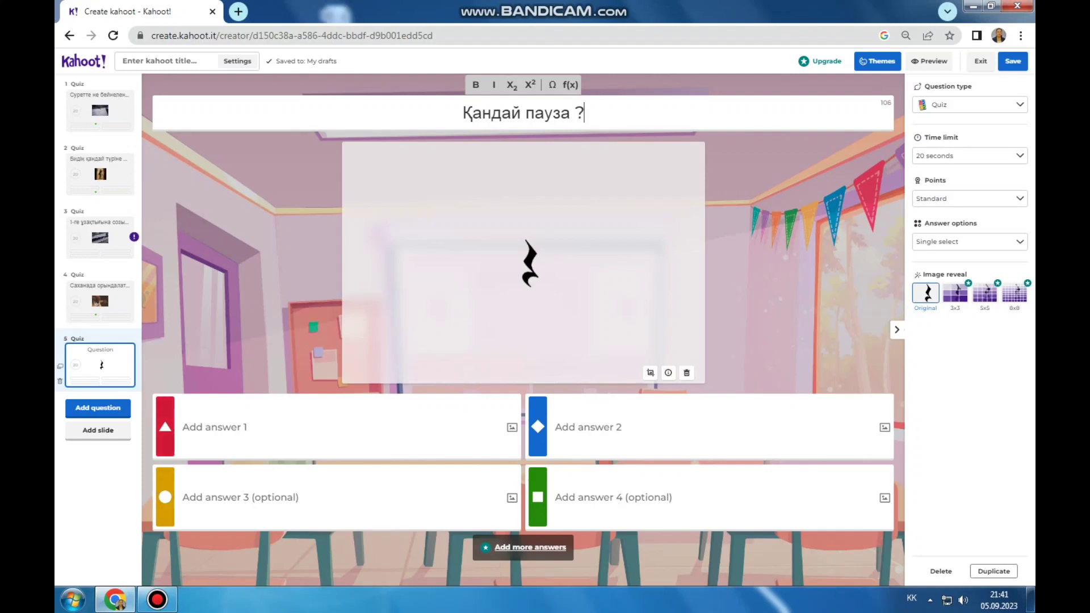
- Enter "Бүтін" as answer 1, "Жартылық" as answer 3 and "Төрттік" as answer 2 of the fifth question
{"action": "left_click", "coordinate": [272, 427]}
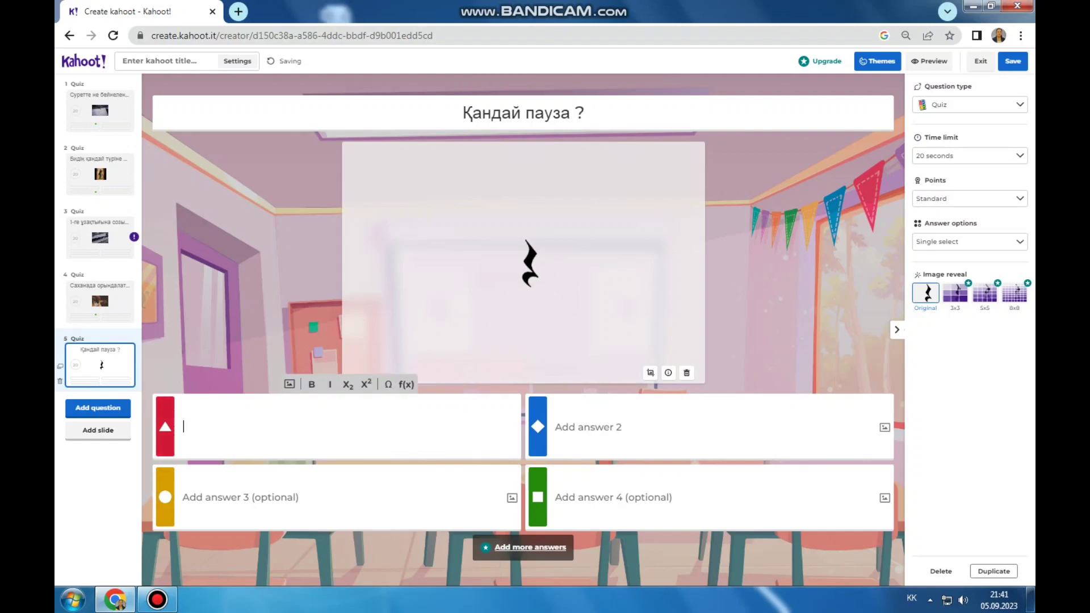
{"action": "type", "text": "Бүтін"}
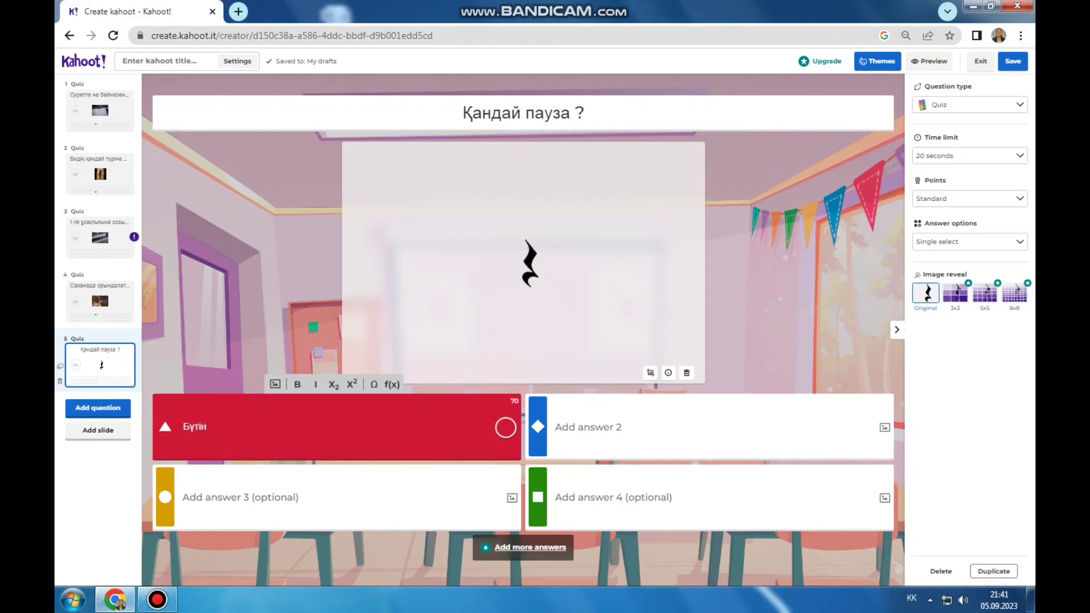
{"action": "left_click", "coordinate": [273, 497]}
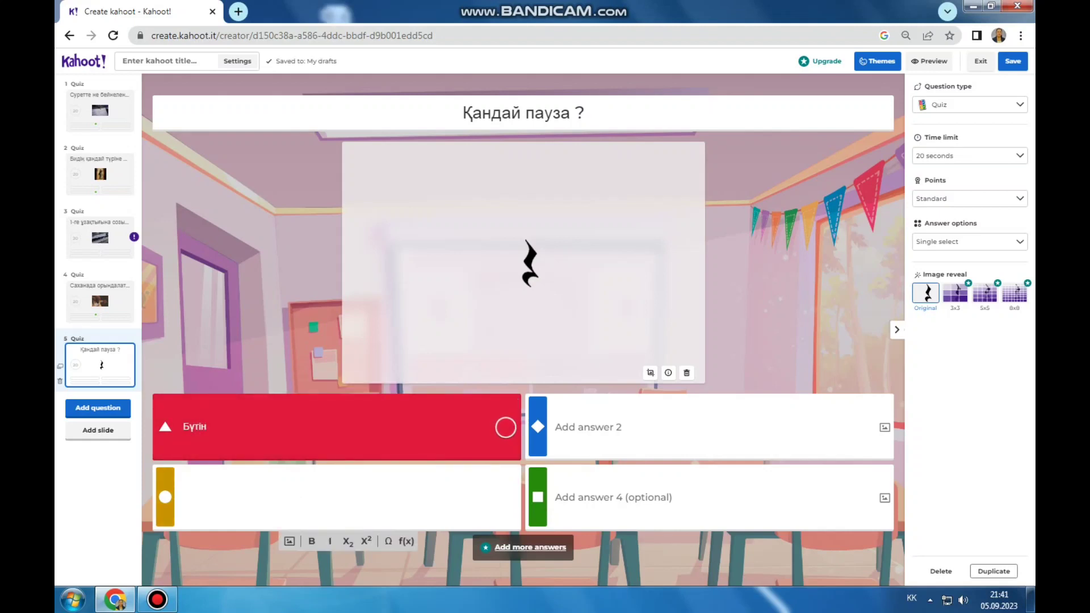
{"action": "type", "text": "Жар"}
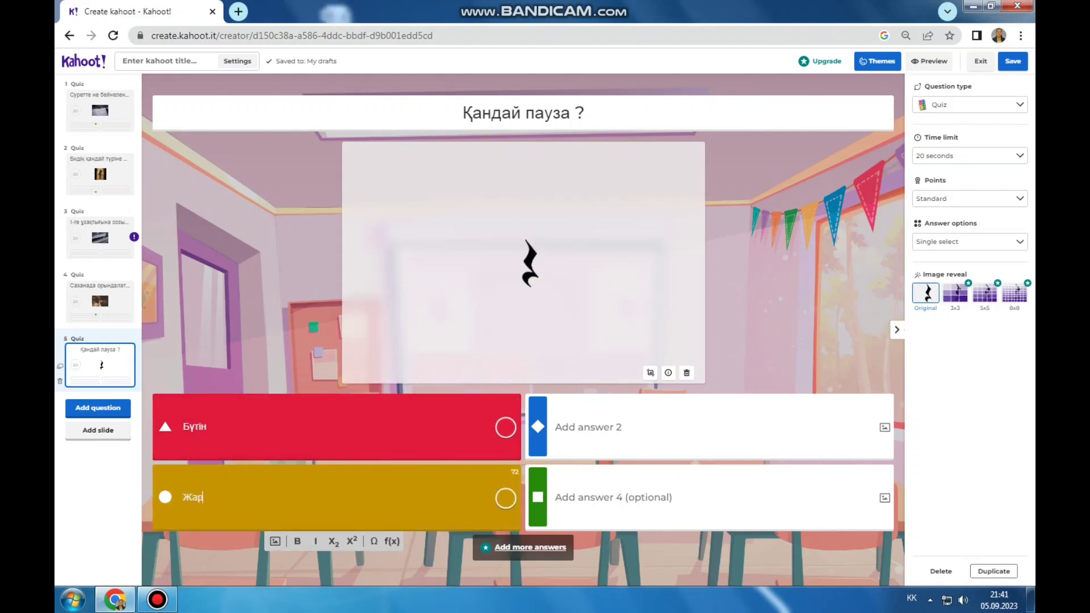
{"action": "type", "text": "тылық"}
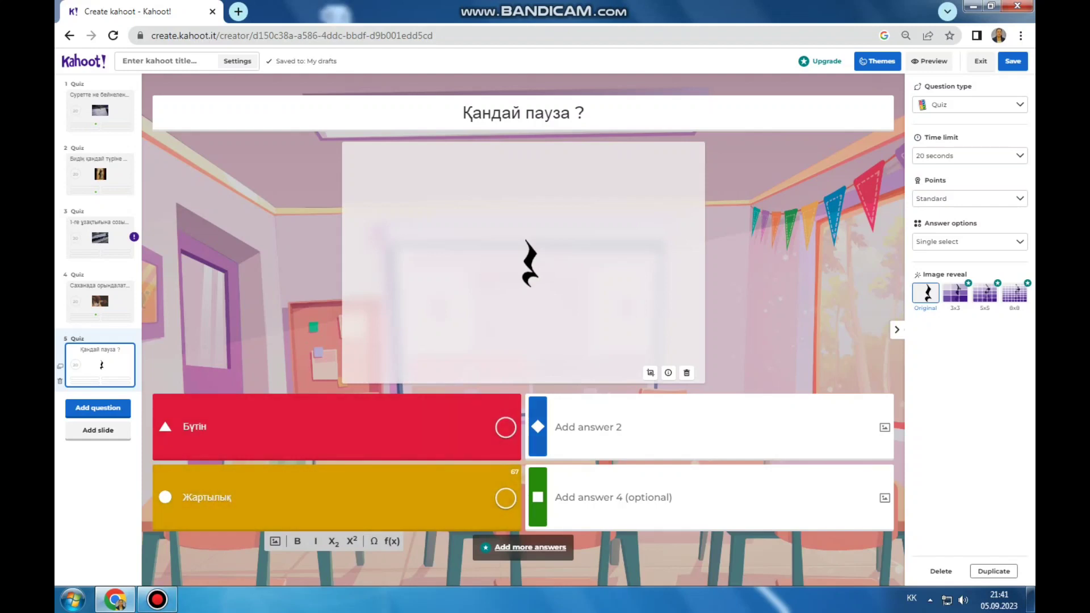
{"action": "left_click", "coordinate": [589, 427]}
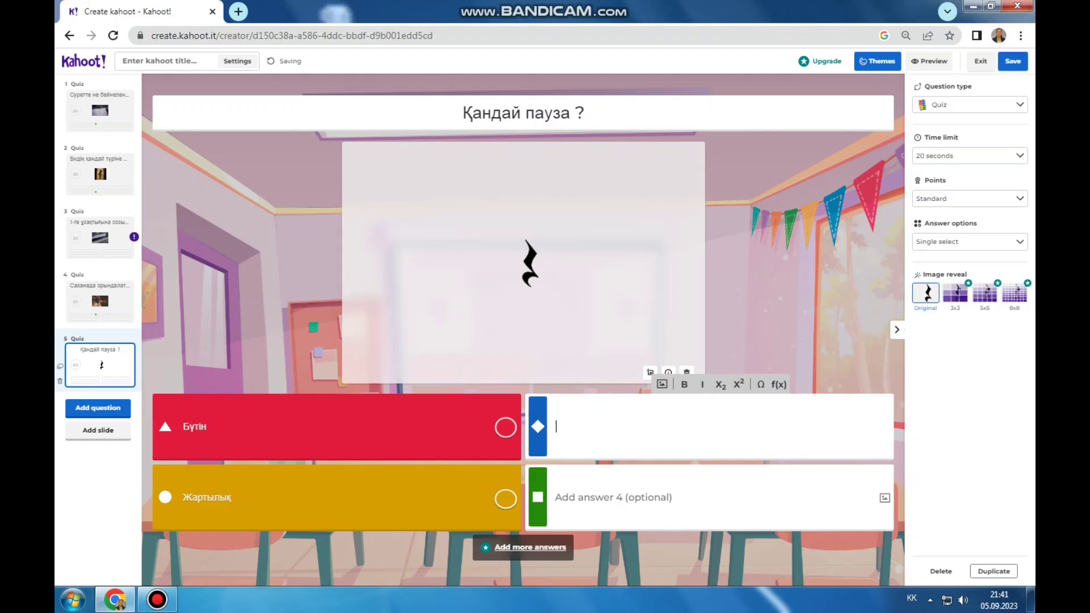
{"action": "type", "text": "Төрттік"}
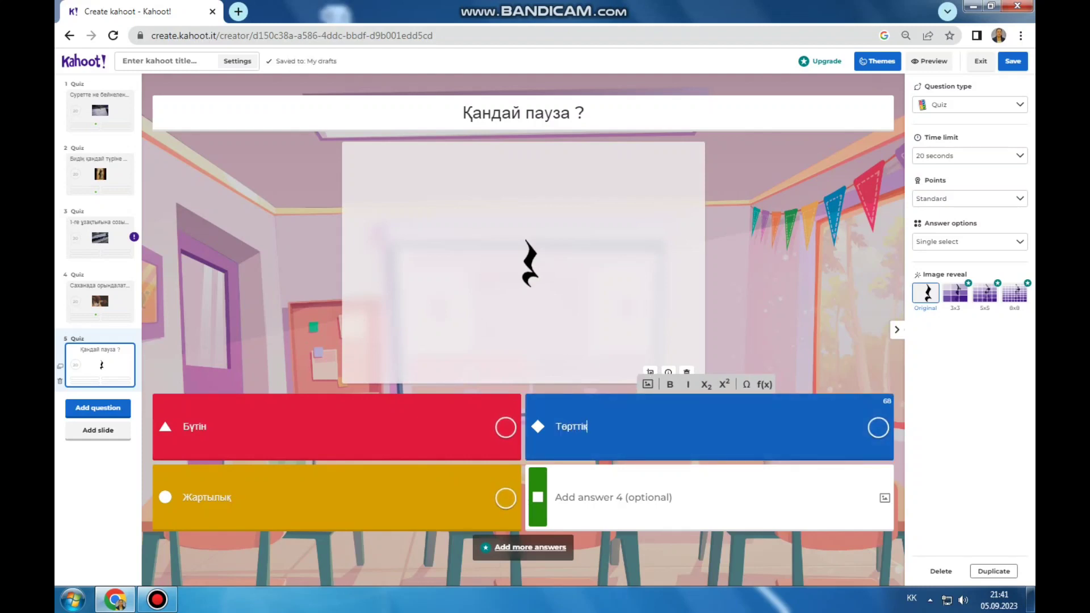
- Enter "Сегіздік" as answer 4 of the fifth question and mark "Төрттік" as the correct answer
{"action": "left_click", "coordinate": [613, 497]}
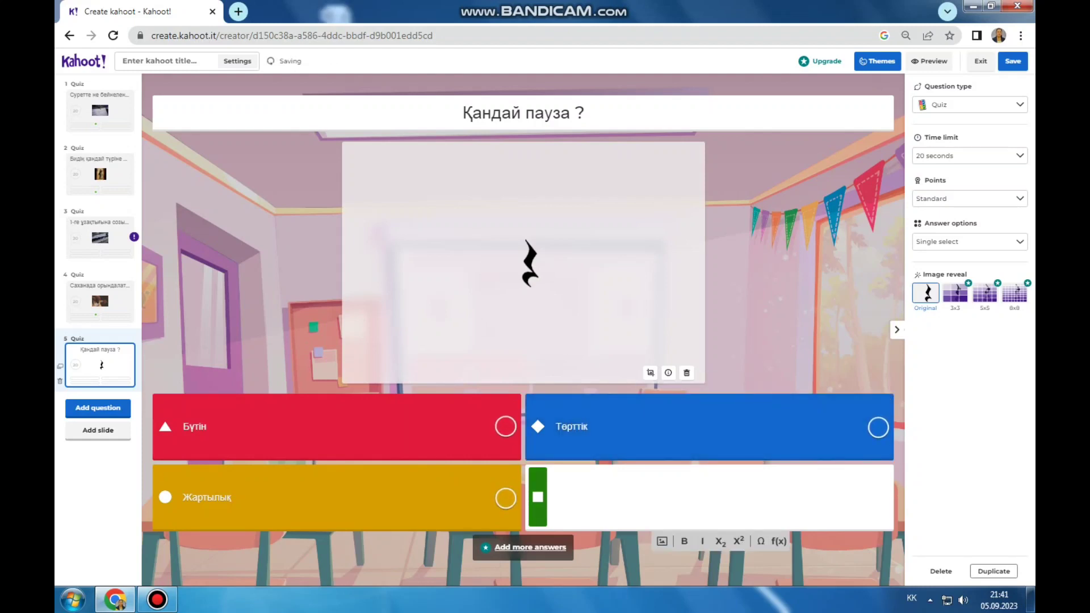
{"action": "type", "text": "Сегі"}
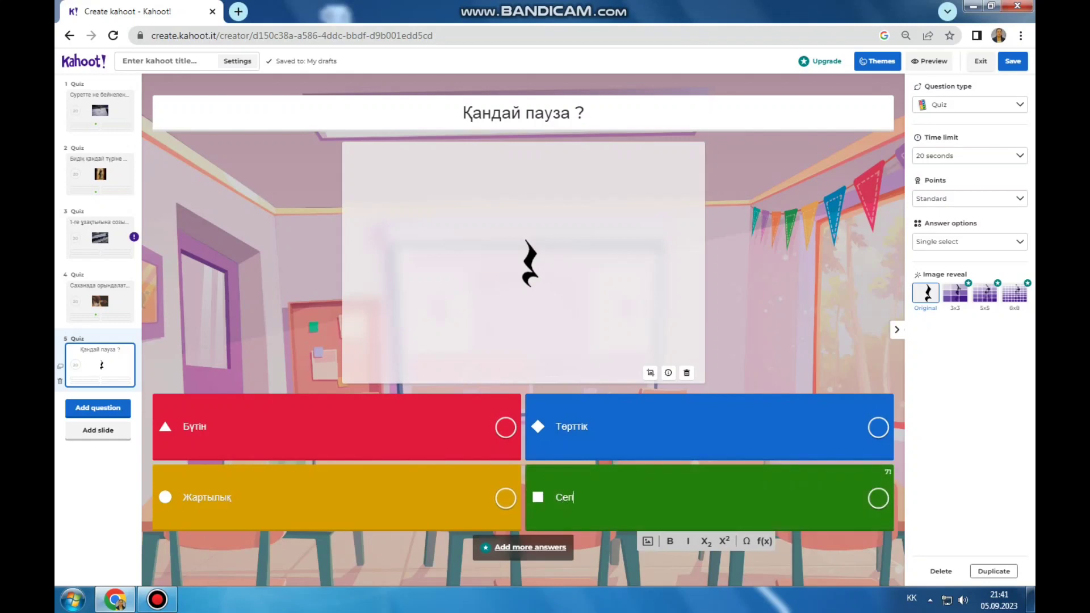
{"action": "type", "text": "здік"}
{"action": "left_click", "coordinate": [878, 427]}
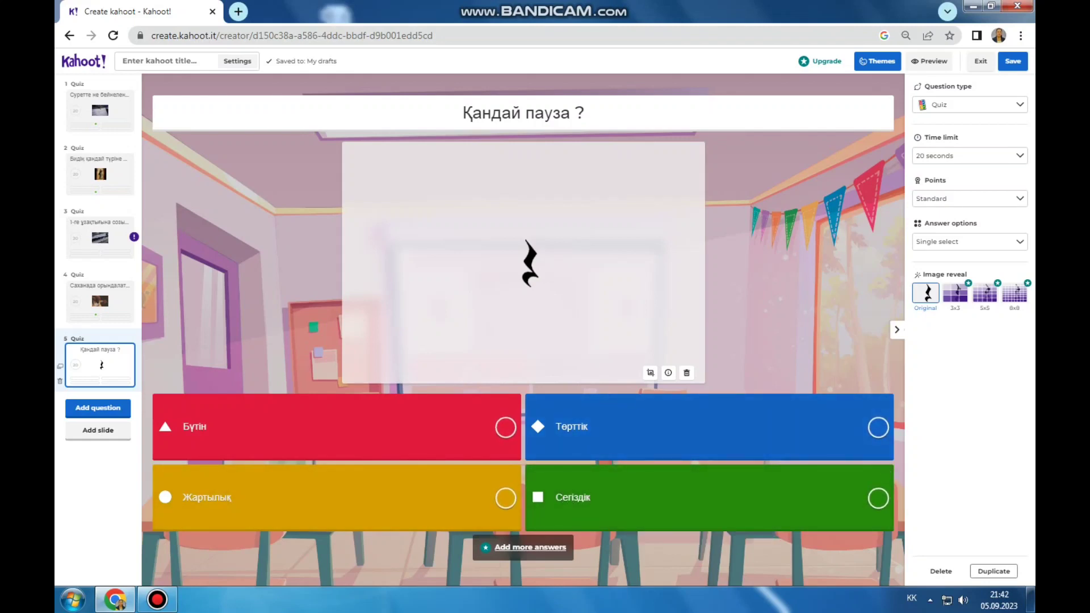
{"action": "left_click", "coordinate": [879, 426]}
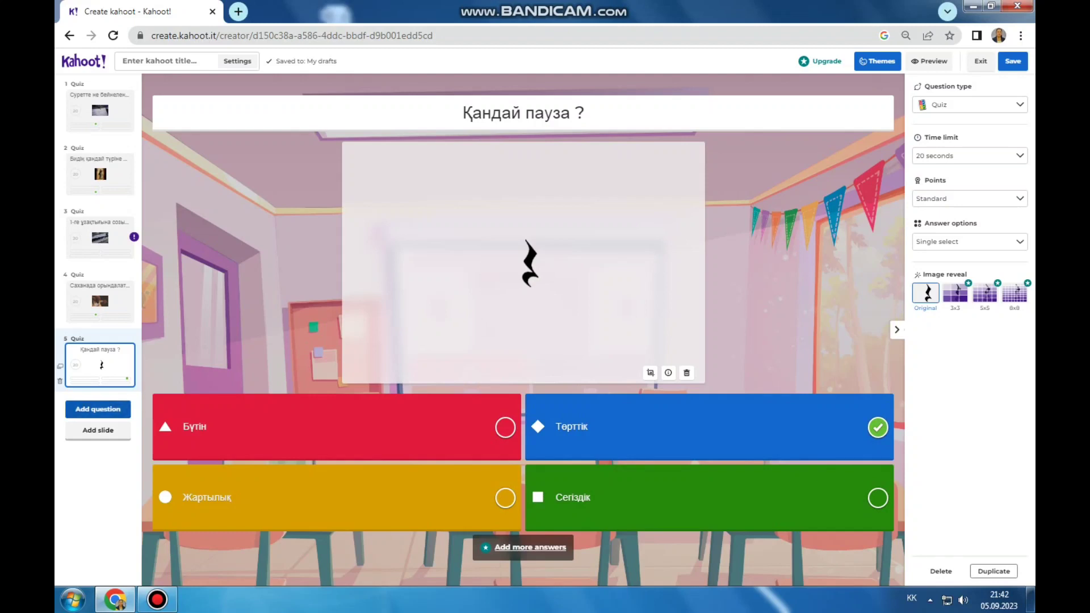
- Add a sixth question of the Quiz type
{"action": "left_click", "coordinate": [97, 408]}
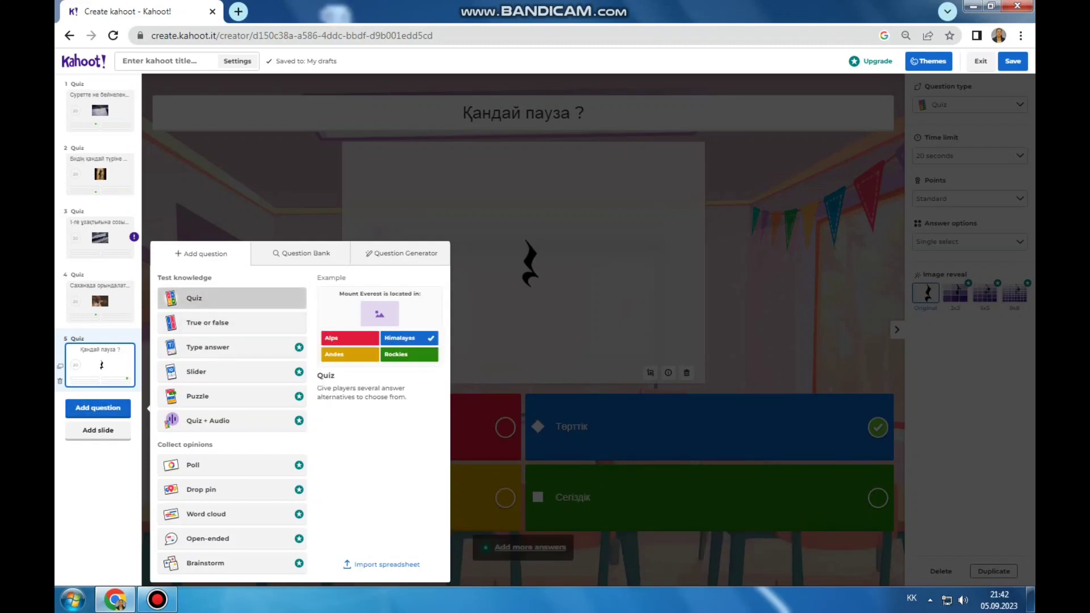
{"action": "left_click", "coordinate": [233, 298]}
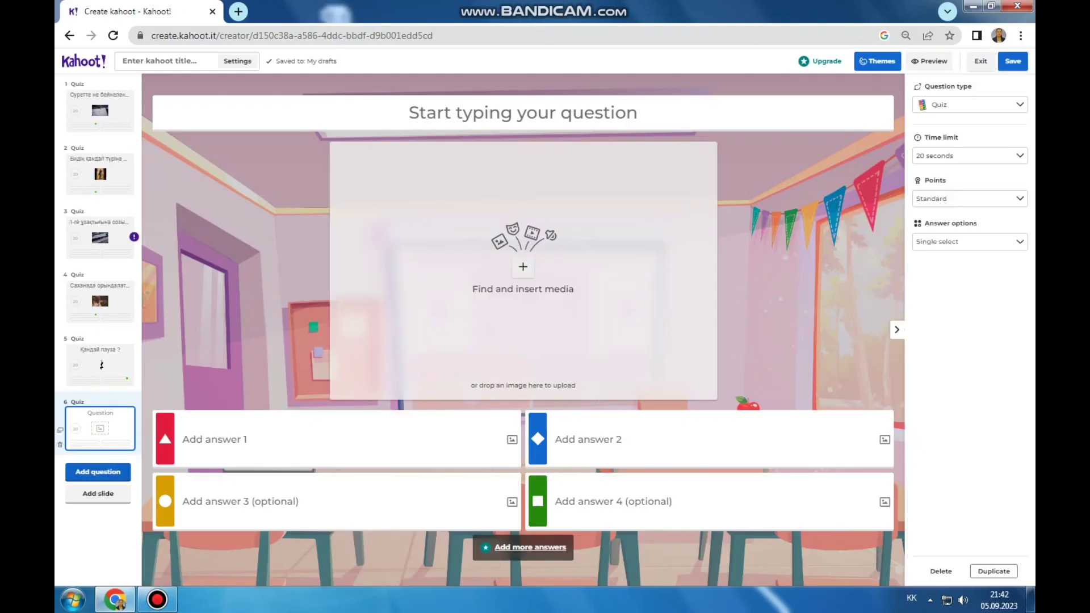
- Upload the eighth-note image "сег-removebg-preview (1)" from the "ритм" folder as the sixth question's media
{"action": "left_click", "coordinate": [523, 267]}
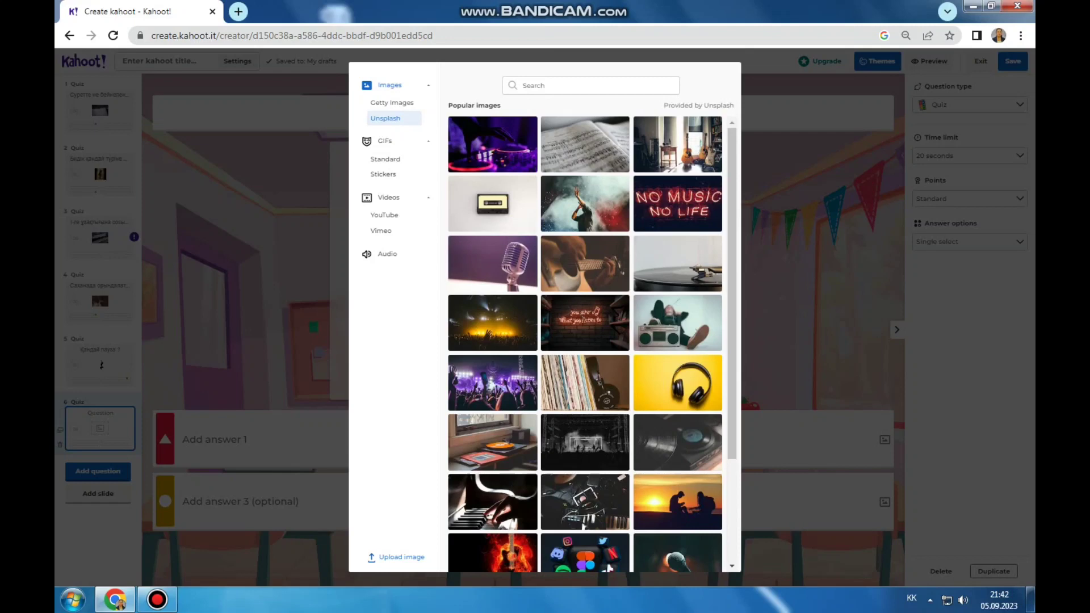
{"action": "left_click", "coordinate": [396, 558]}
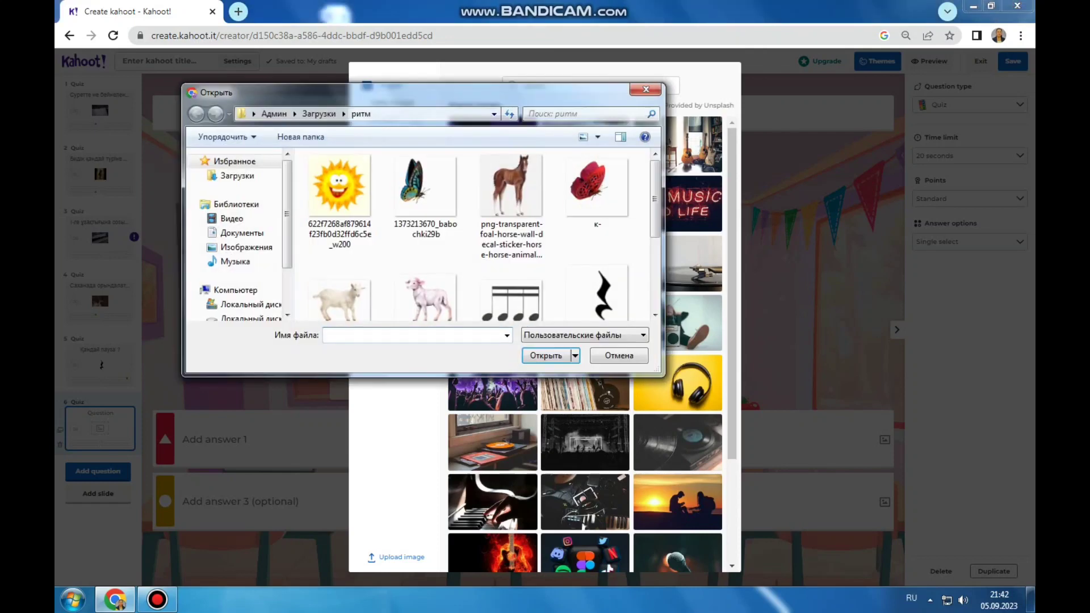
{"action": "scroll", "coordinate": [511, 234], "scroll_direction": "down", "scroll_amount": 3}
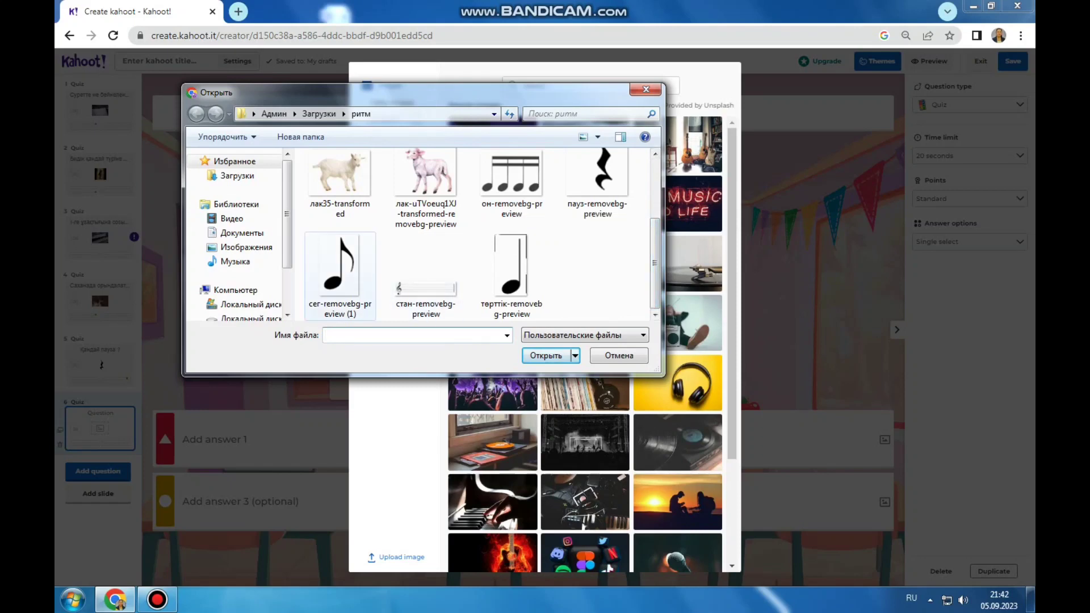
{"action": "left_click", "coordinate": [340, 275]}
{"action": "left_click", "coordinate": [546, 356]}
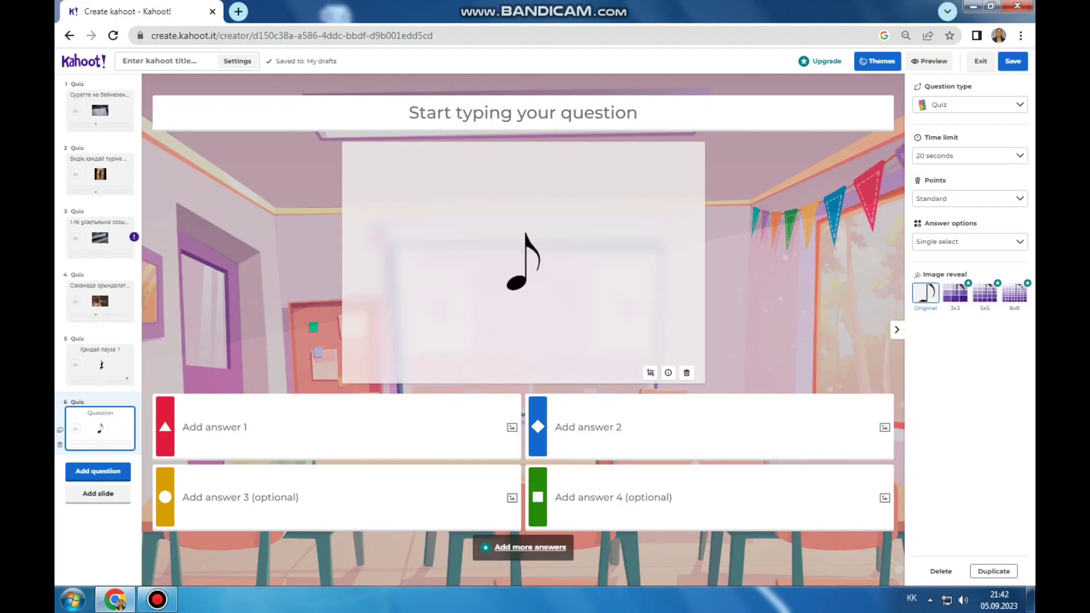
- Enter "Қандай нота ұзақтығы?" as the sixth question's text
{"action": "left_click", "coordinate": [523, 112]}
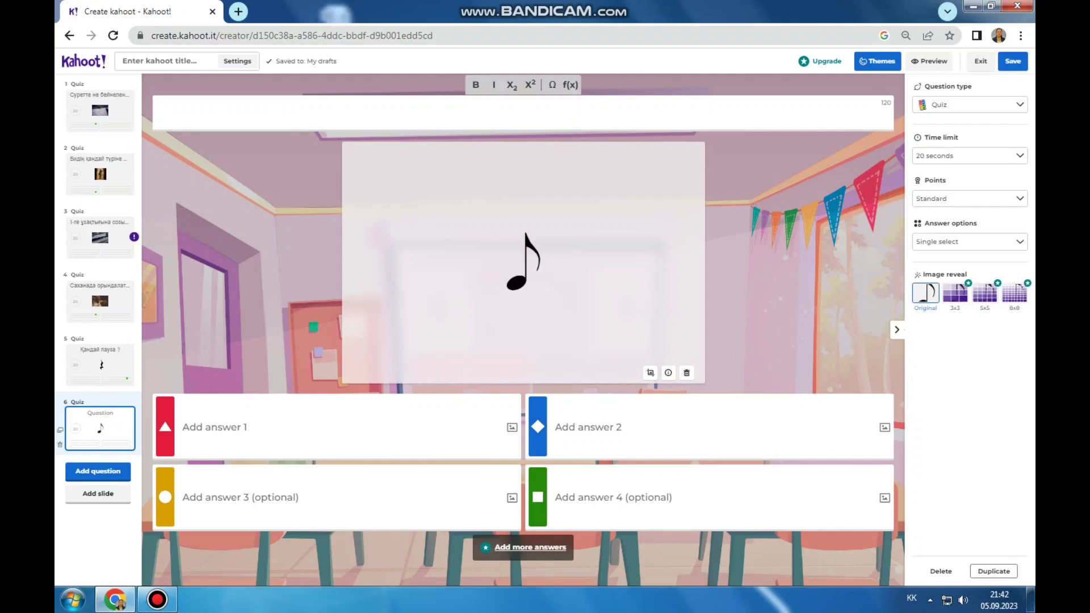
{"action": "type", "text": "Қандай нота"}
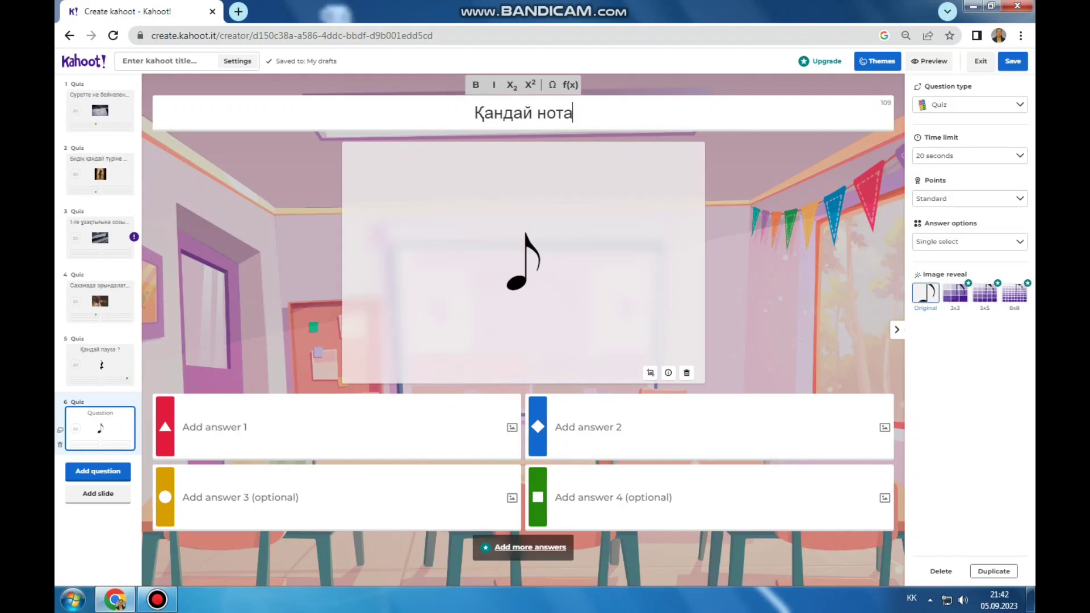
{"action": "type", "text": " ұзақтығы"}
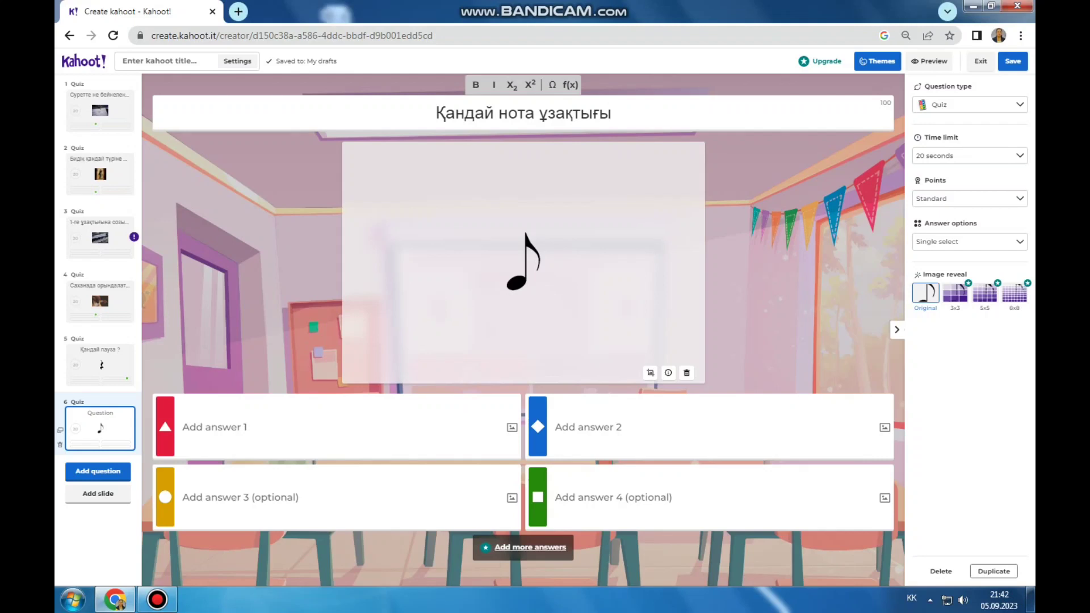
{"action": "type", "text": "?"}
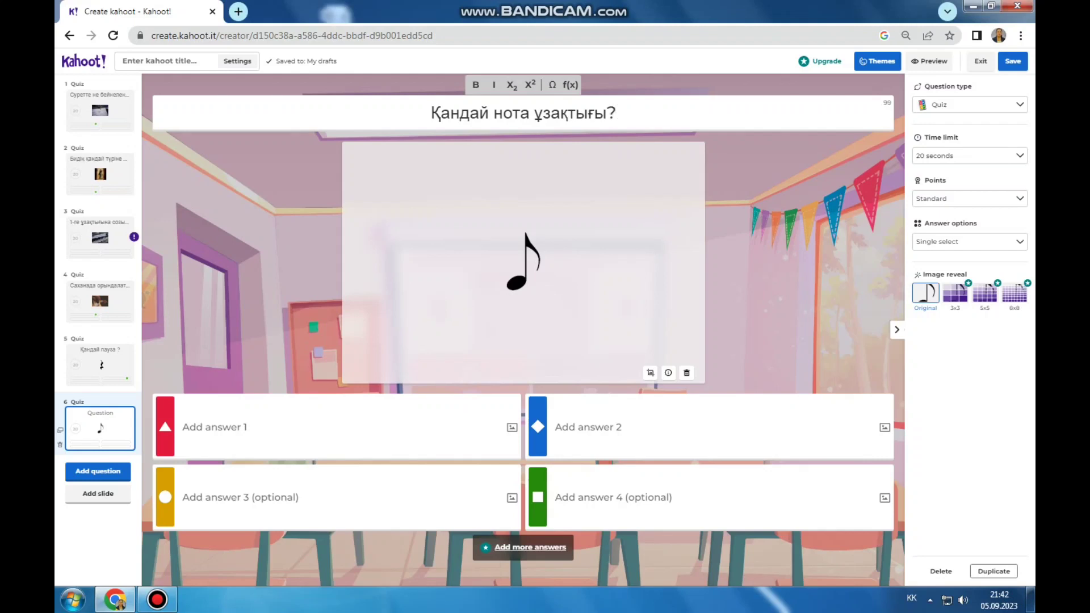
- Enter "Бүтін" as answer 1, "Жартылық" as answer 3 and "Төрттік" as answer 2 of the sixth question
{"action": "left_click", "coordinate": [215, 427]}
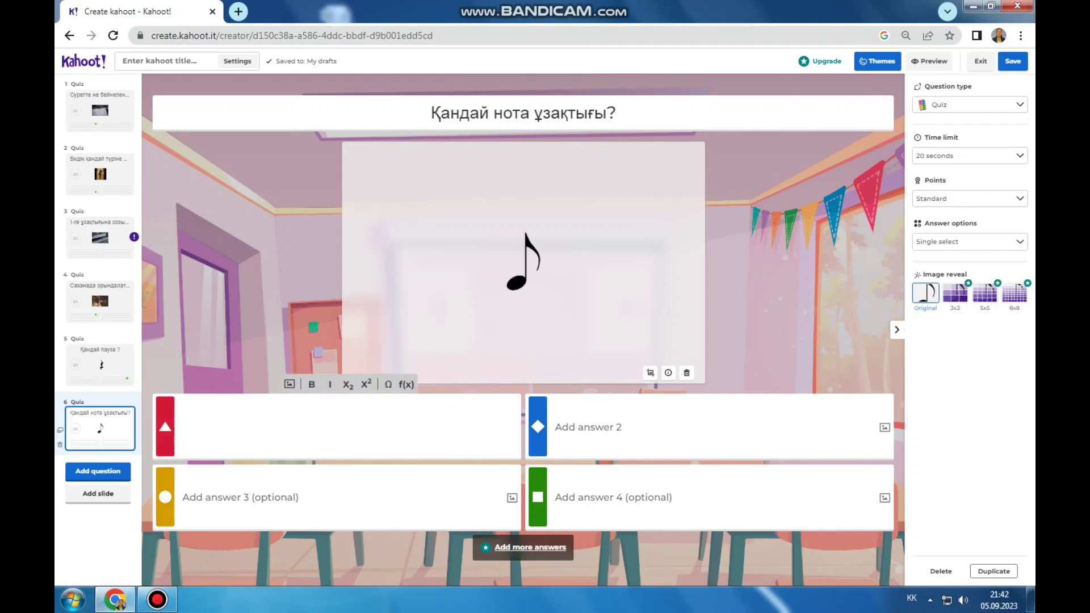
{"action": "type", "text": "Б"}
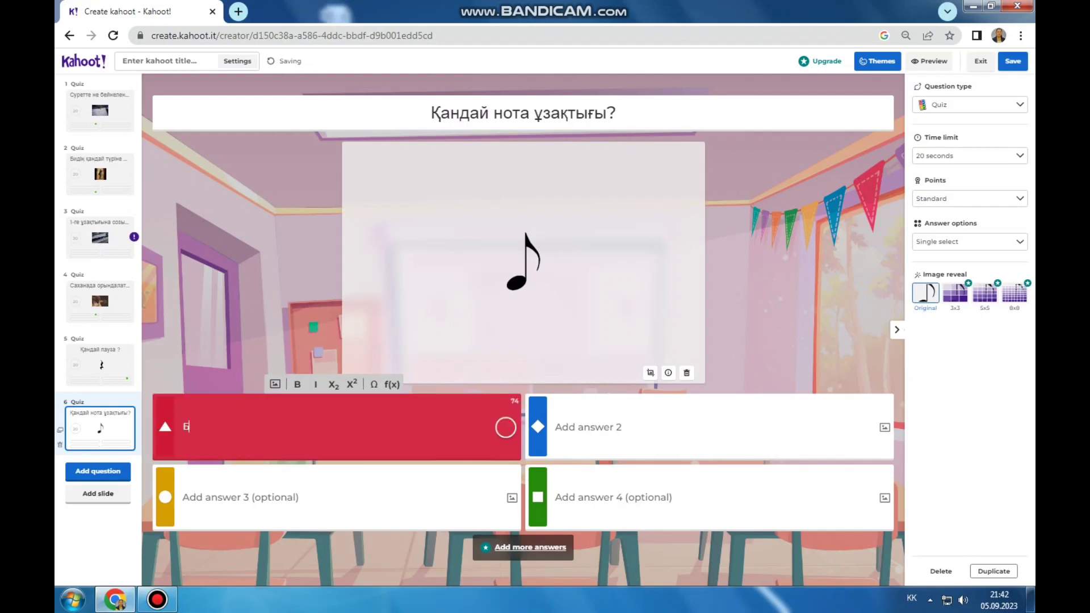
{"action": "type", "text": "үтін"}
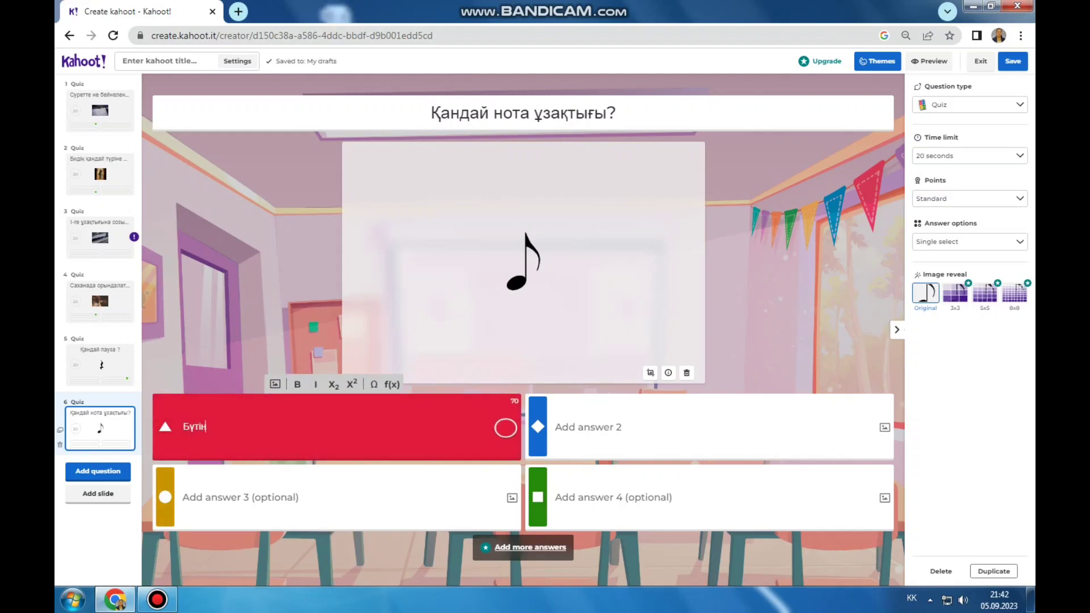
{"action": "left_click", "coordinate": [227, 498]}
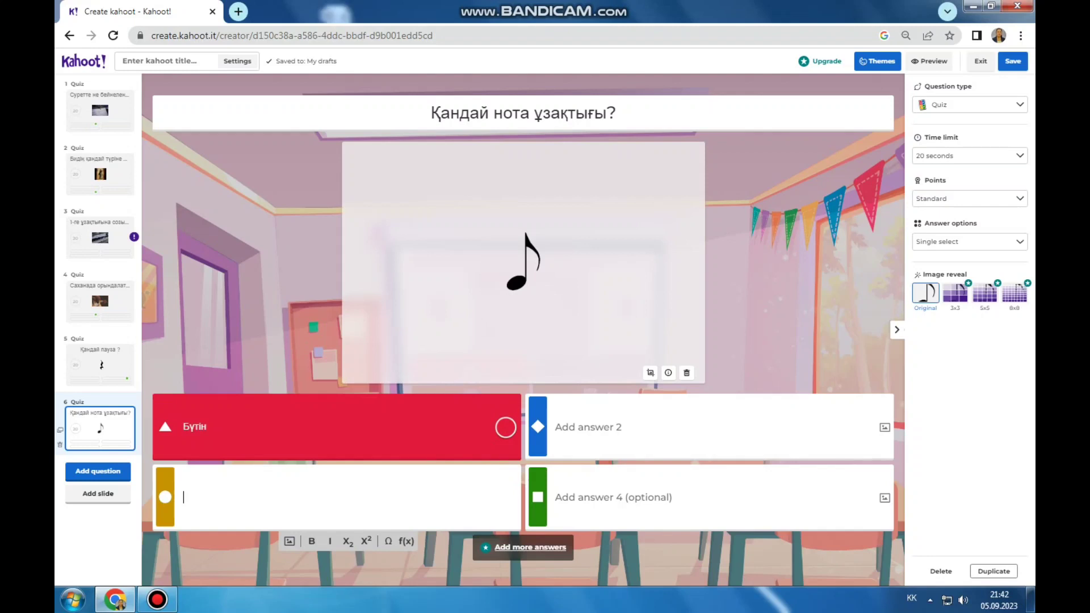
{"action": "type", "text": "Жарты"}
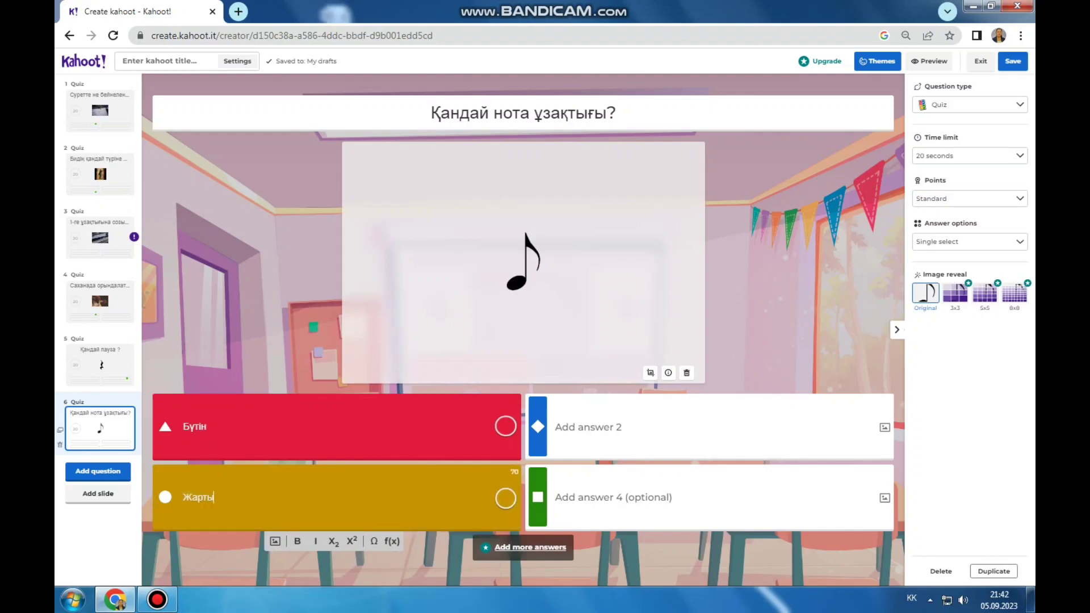
{"action": "type", "text": "лық"}
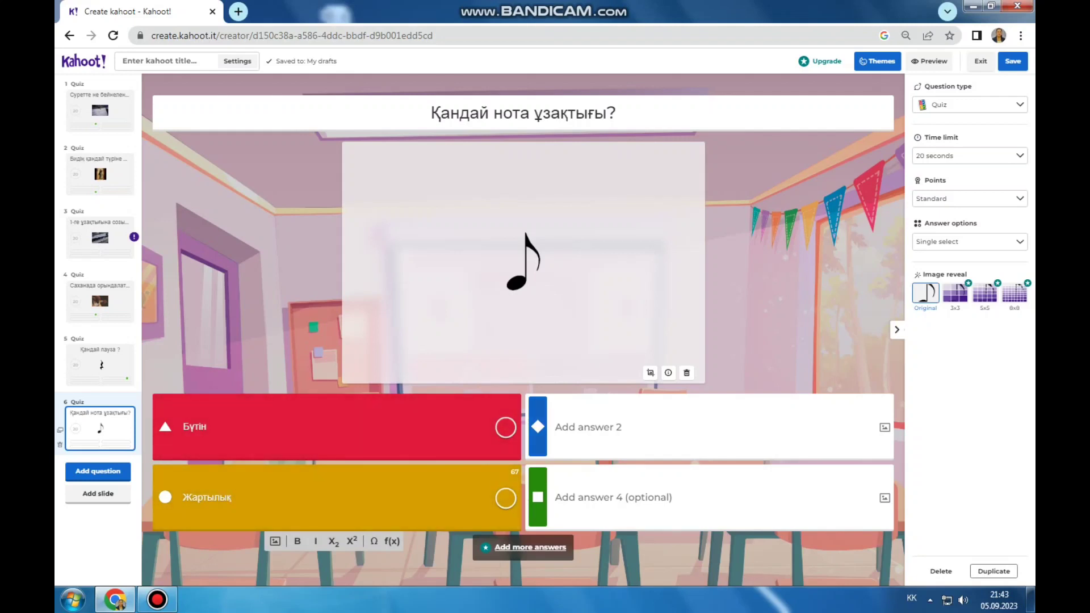
{"action": "left_click", "coordinate": [588, 427]}
{"action": "type", "text": "Т"}
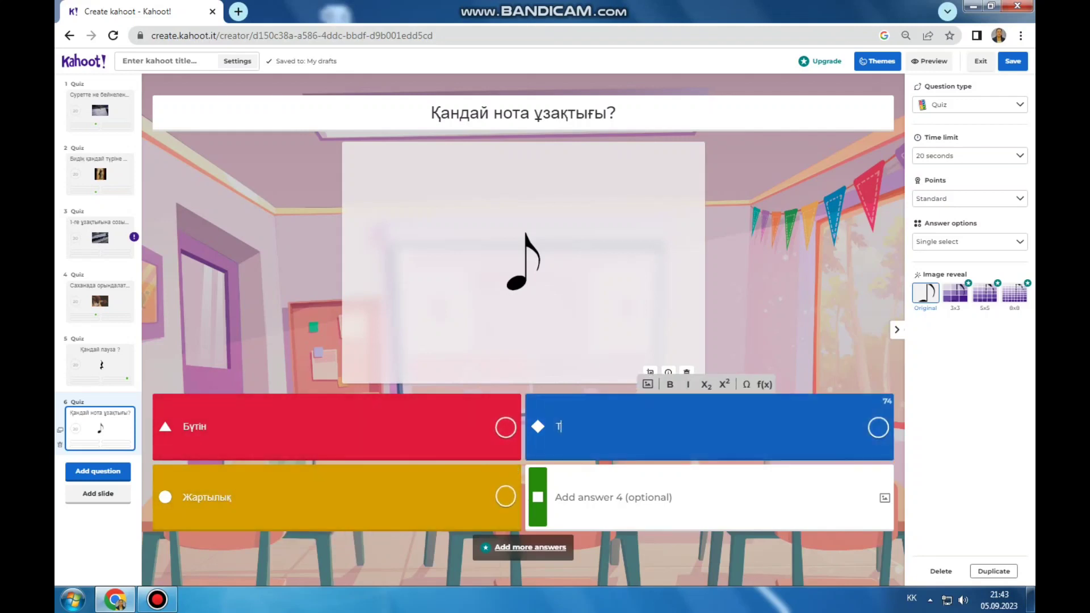
{"action": "type", "text": "өрттік"}
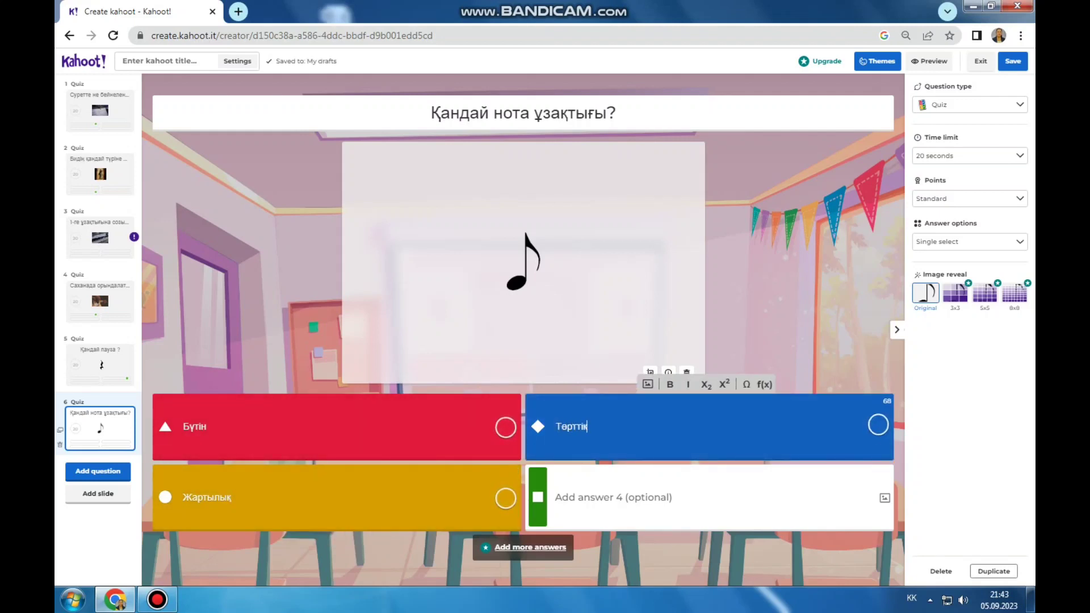
- Enter "Сегіздік" as answer 4 of the sixth question and mark it as the correct answer
{"action": "left_click", "coordinate": [613, 497]}
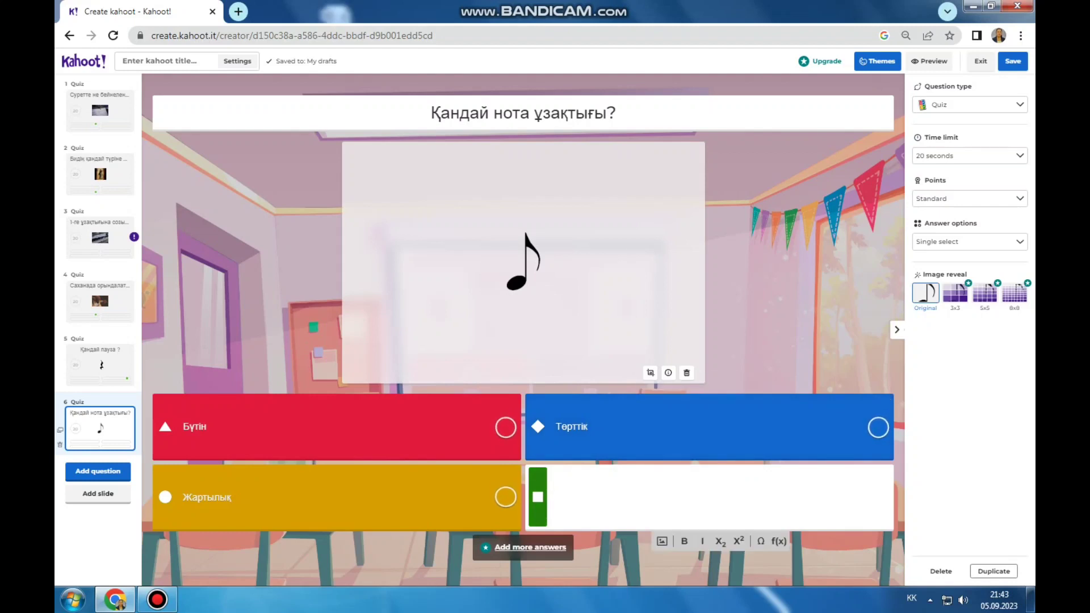
{"action": "type", "text": "Сег"}
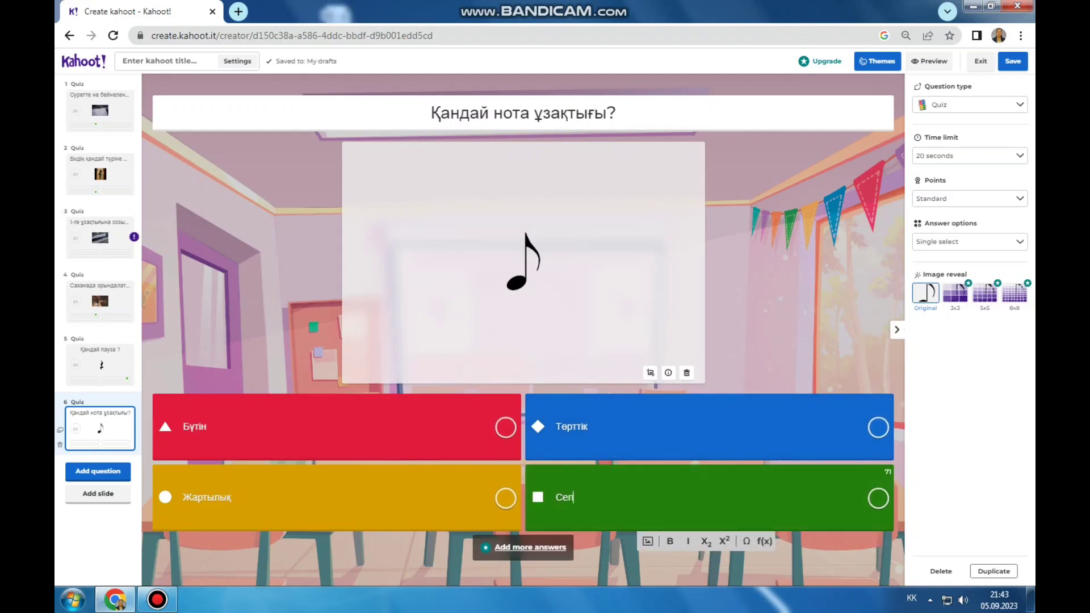
{"action": "type", "text": "іздік"}
{"action": "left_click", "coordinate": [878, 498]}
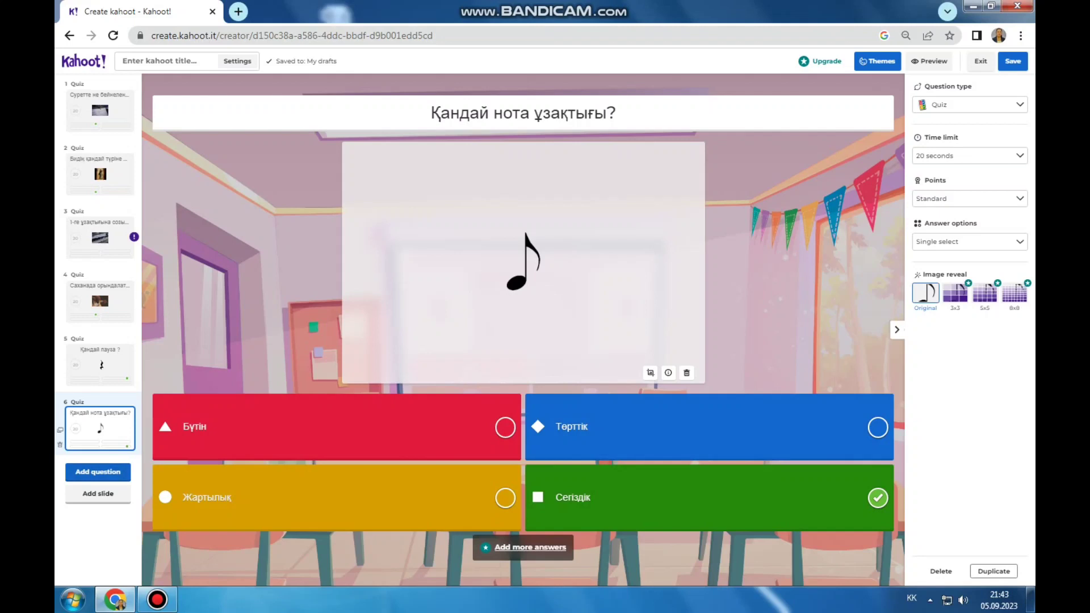
- Add a seventh question of the Quiz type and upload the image "до1" from the "4 саб" folder as its media
{"action": "left_click", "coordinate": [98, 472]}
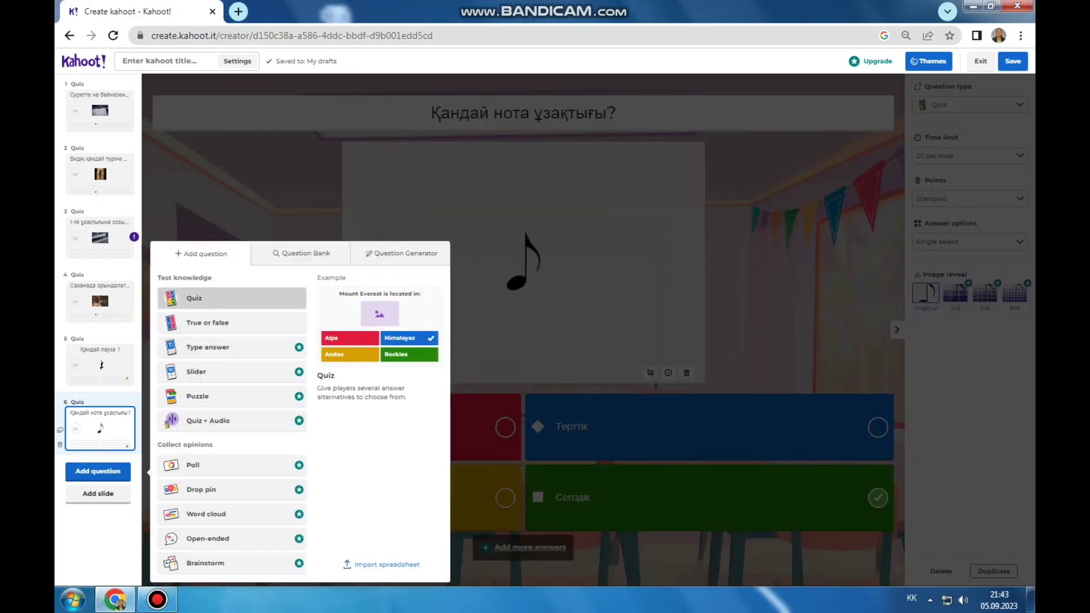
{"action": "left_click", "coordinate": [232, 298]}
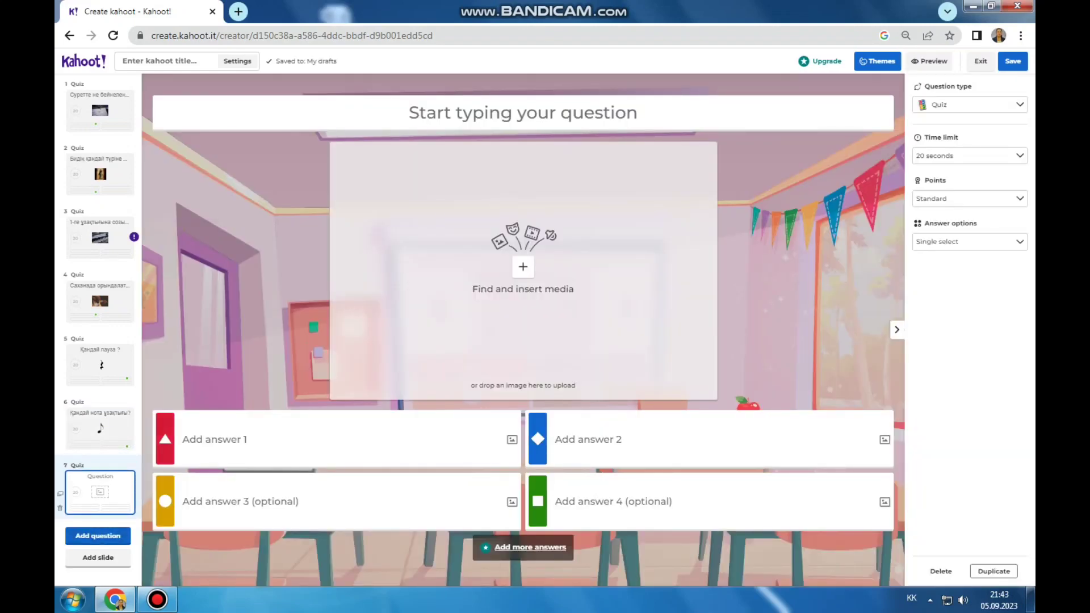
{"action": "left_click", "coordinate": [523, 266]}
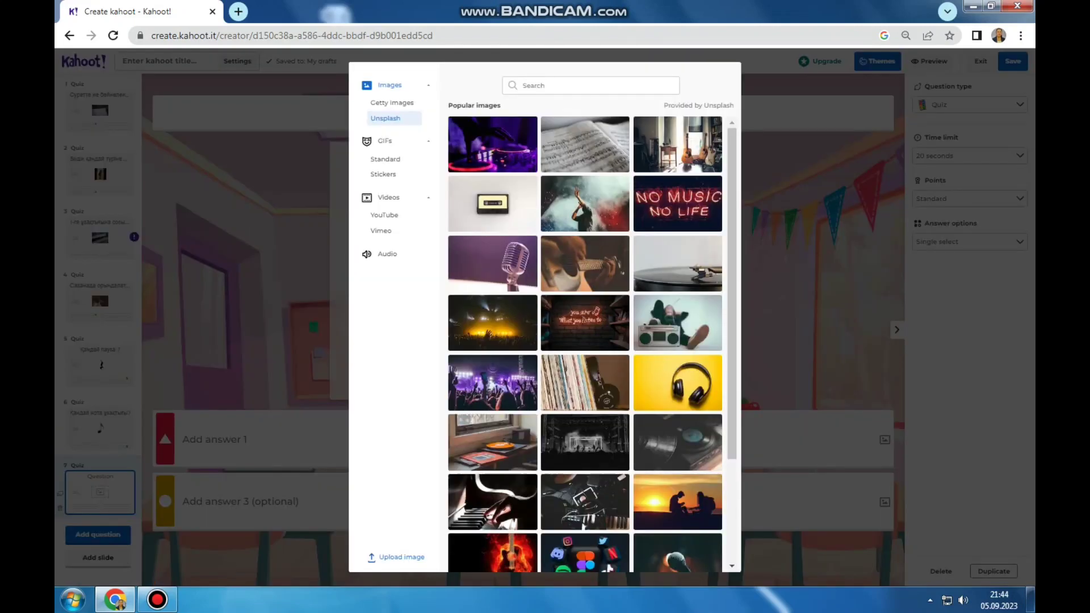
{"action": "left_click", "coordinate": [396, 558]}
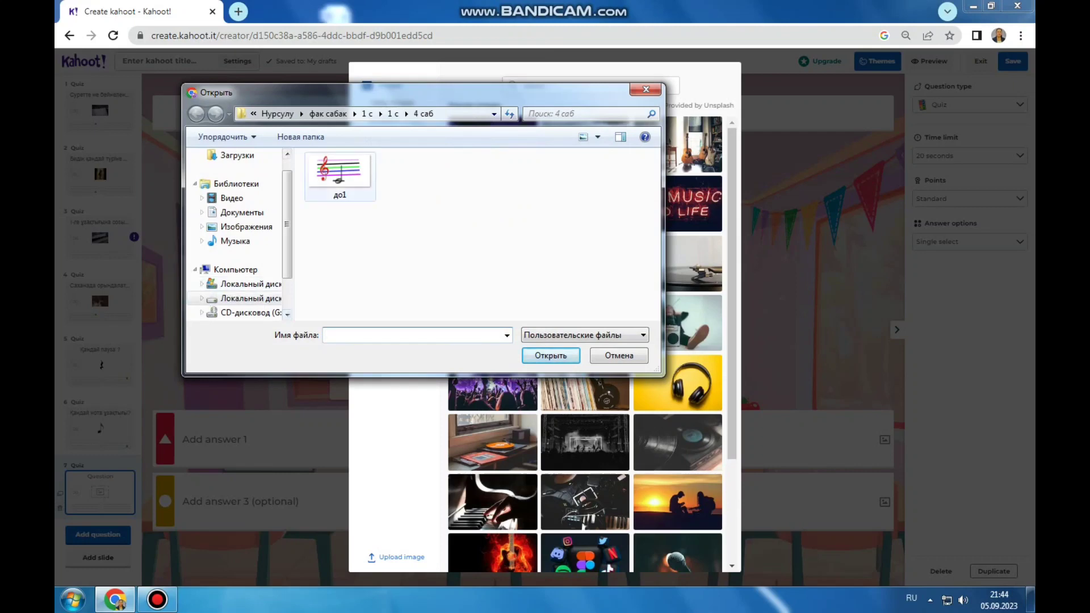
{"action": "left_click", "coordinate": [340, 177]}
{"action": "left_click", "coordinate": [550, 355]}
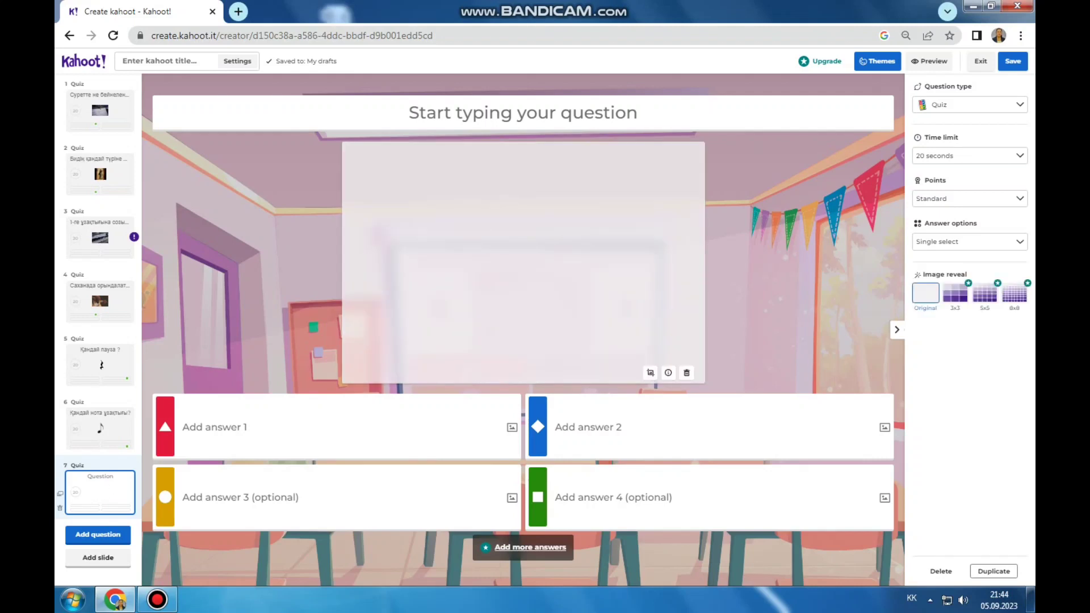
- Enter "Нотаның атын тап" as the seventh question's text
{"action": "left_click", "coordinate": [524, 112]}
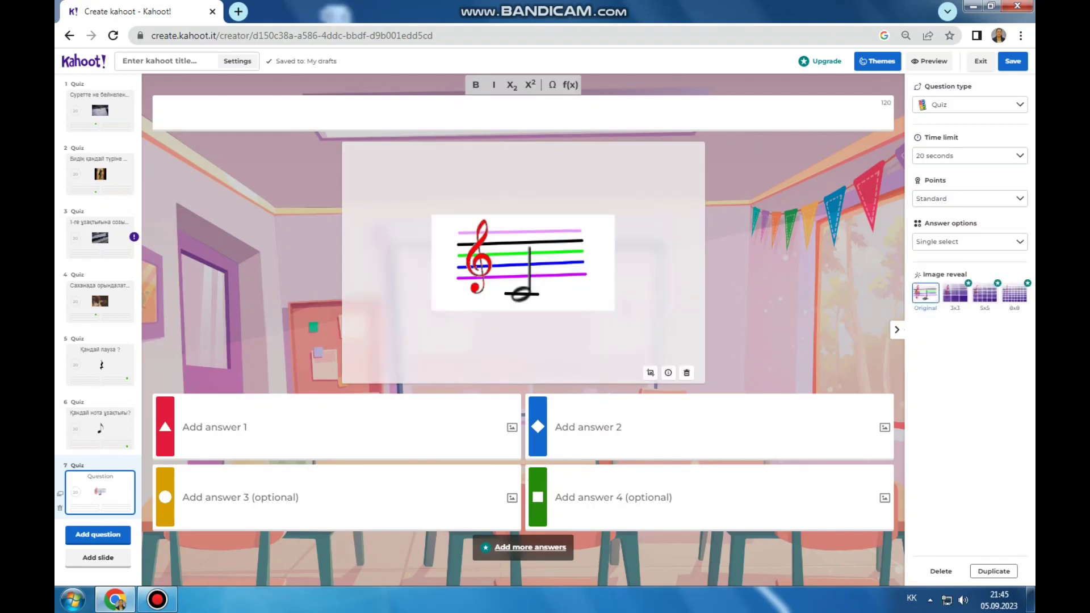
{"action": "type", "text": "Hотаның"}
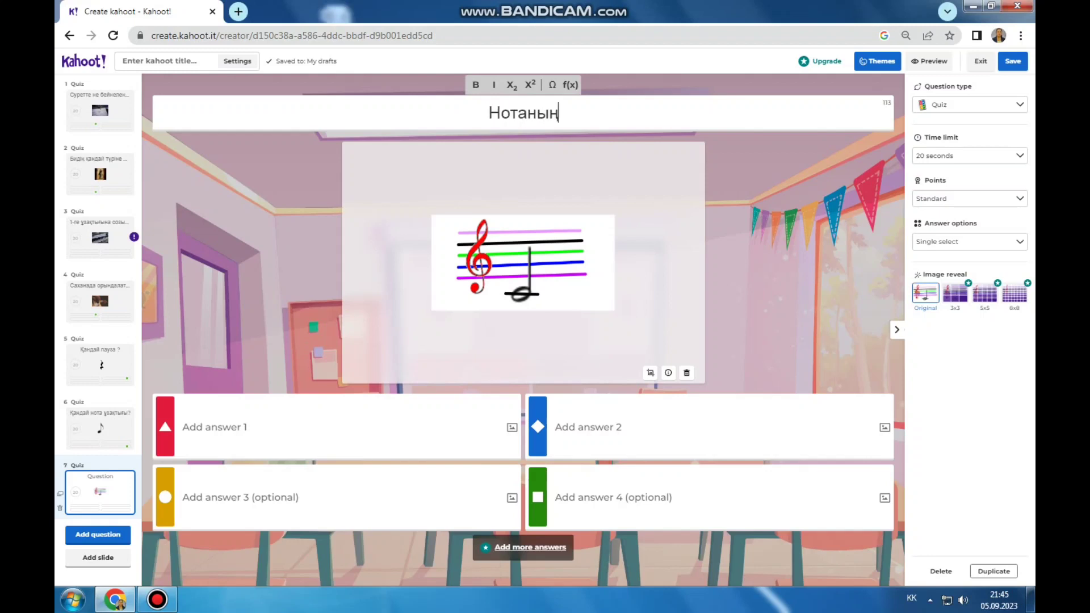
{"action": "type", "text": " аты"}
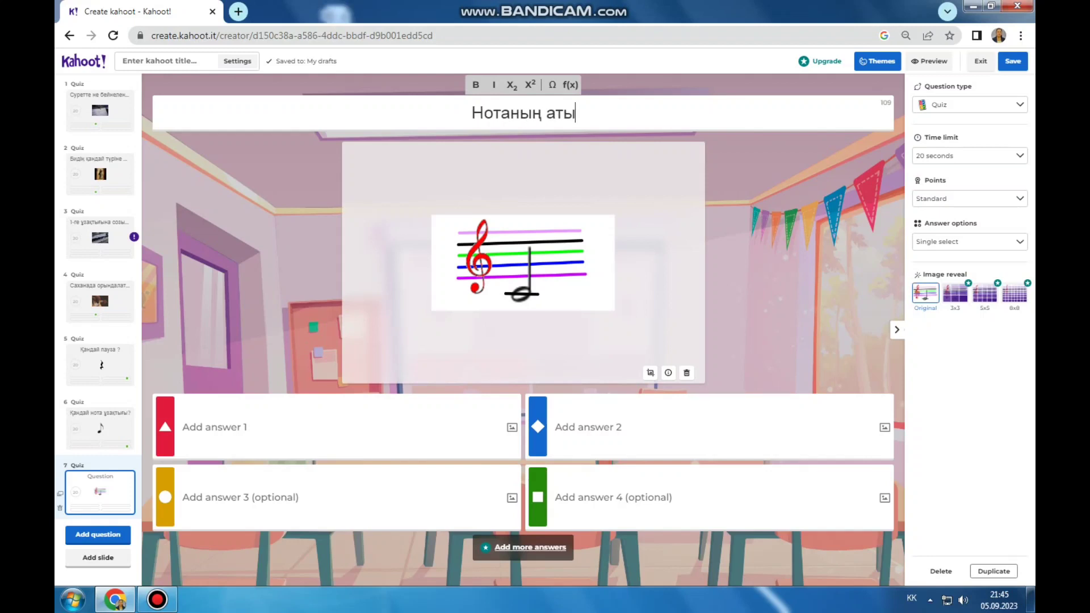
{"action": "type", "text": "н тап"}
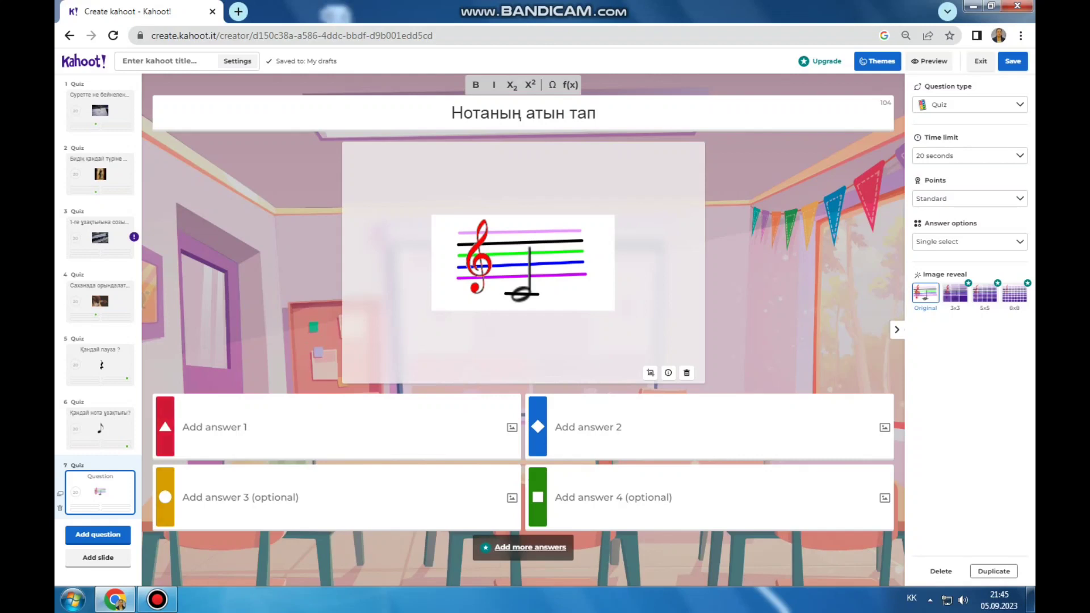
- Enter "Соль" as answer 1, "Ля" as answer 3, "до" as answer 2 and "ми" as answer 4 of the seventh question
{"action": "left_click", "coordinate": [215, 427]}
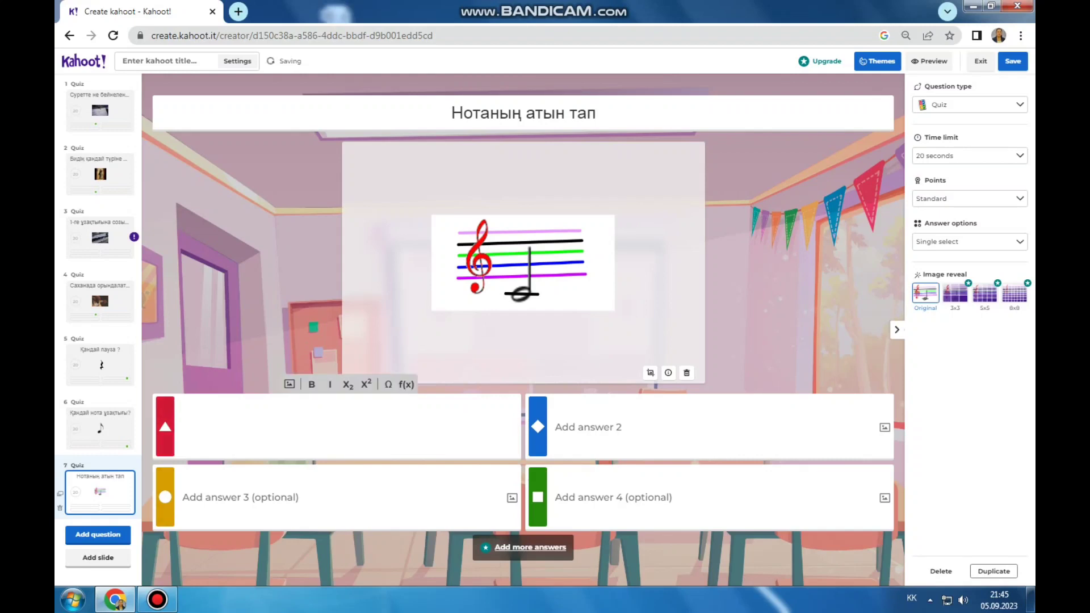
{"action": "type", "text": "Соль"}
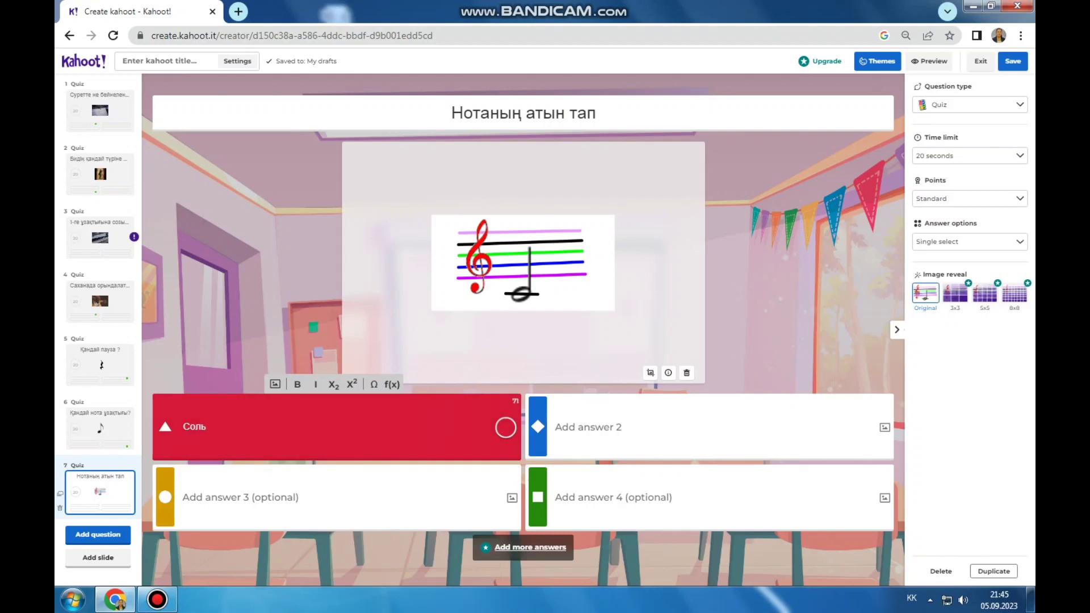
{"action": "left_click", "coordinate": [227, 497]}
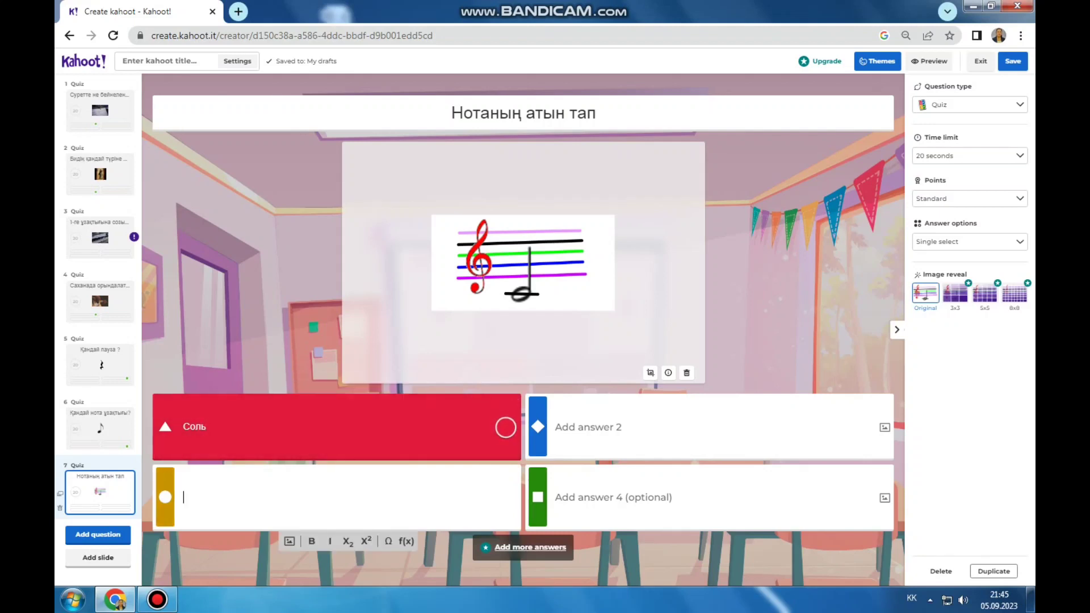
{"action": "type", "text": "Ля"}
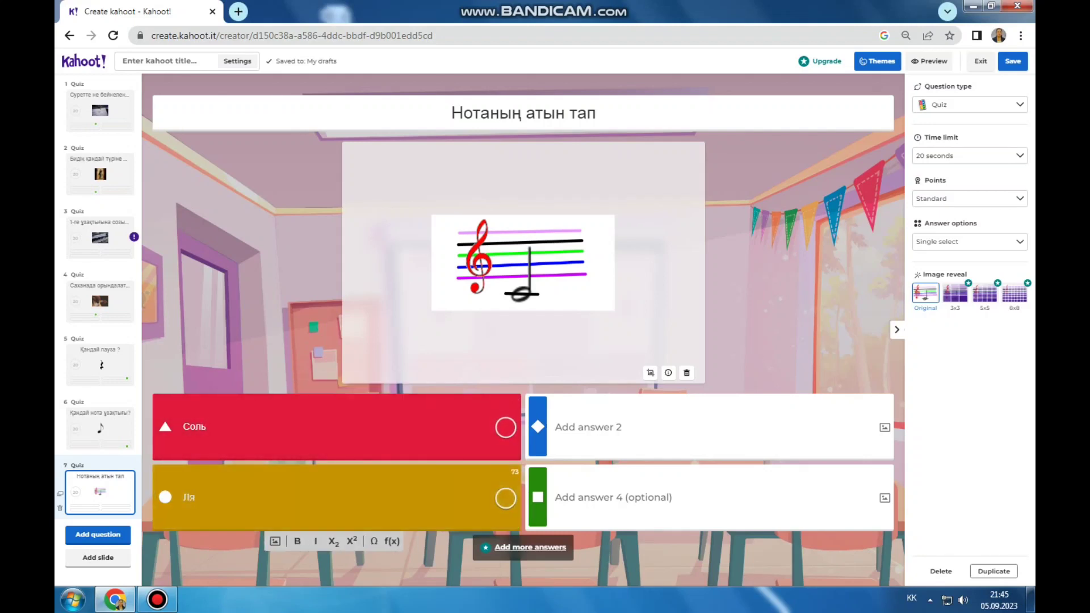
{"action": "left_click", "coordinate": [601, 427]}
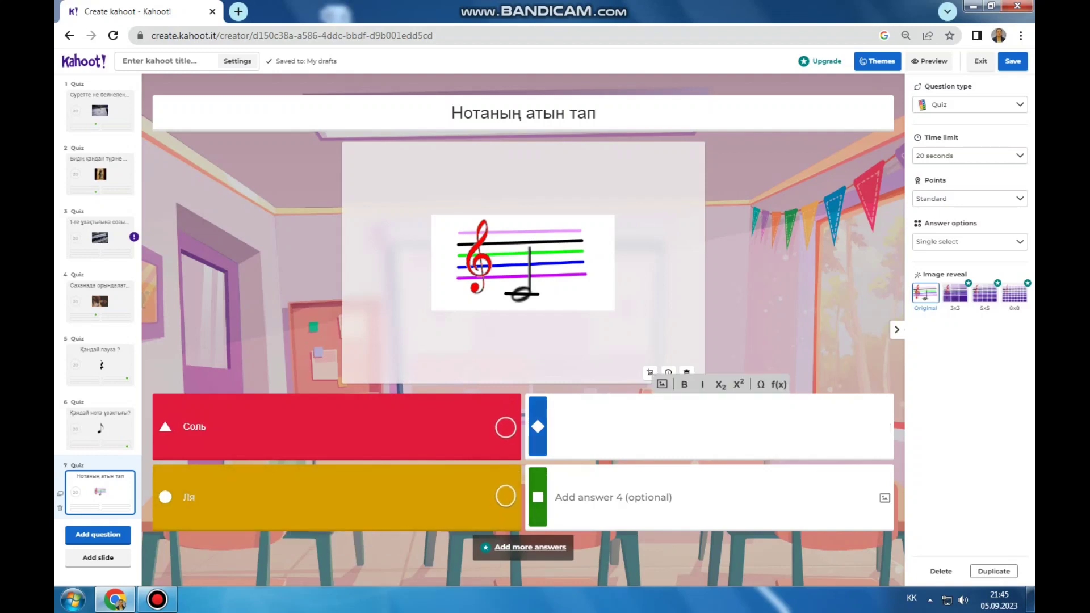
{"action": "type", "text": "до"}
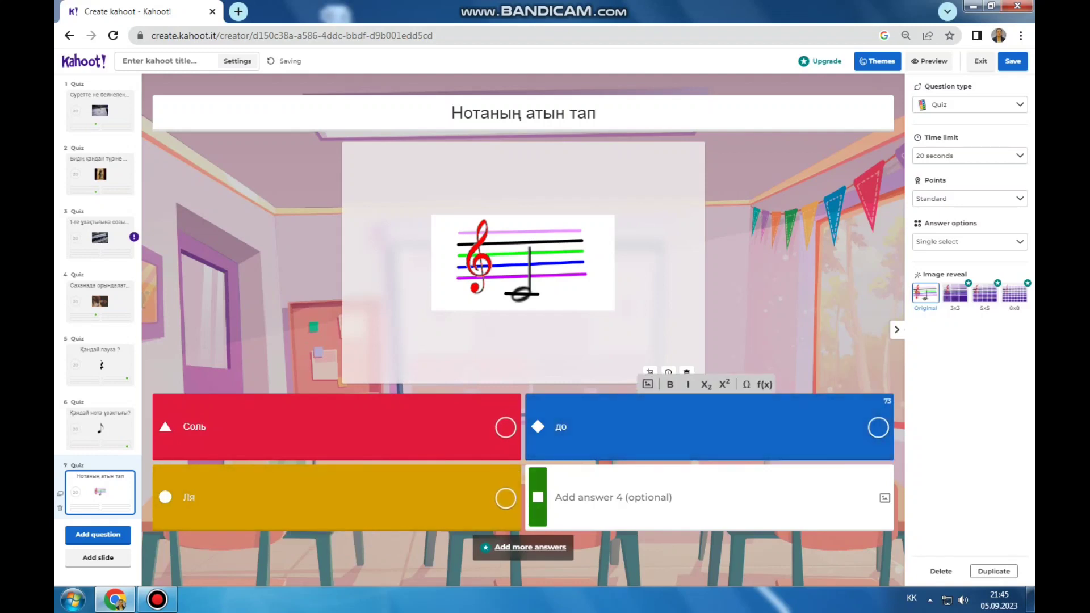
{"action": "left_click", "coordinate": [613, 497]}
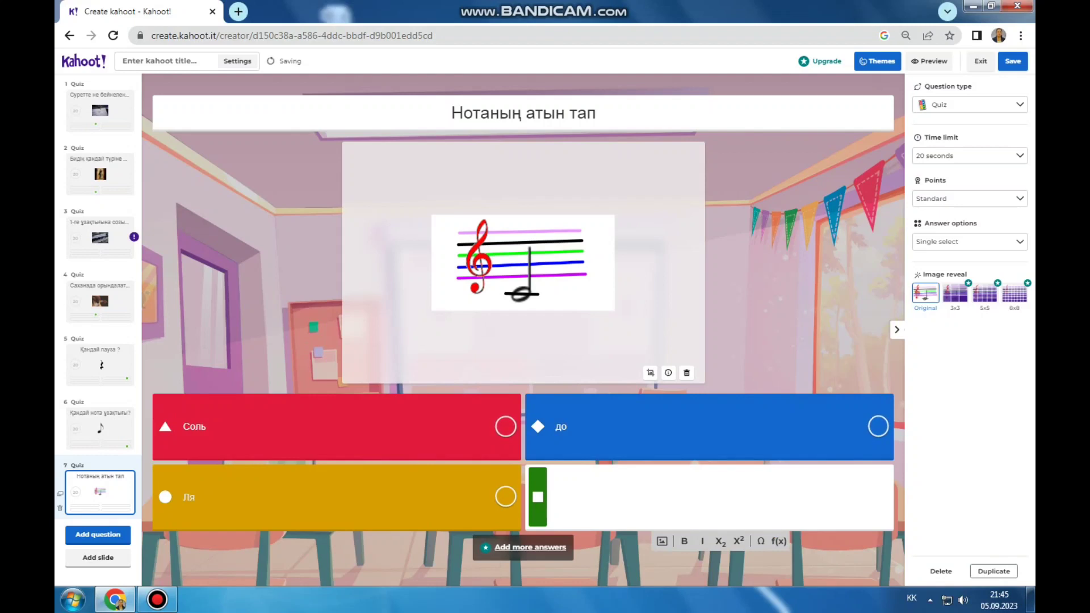
{"action": "type", "text": "ми"}
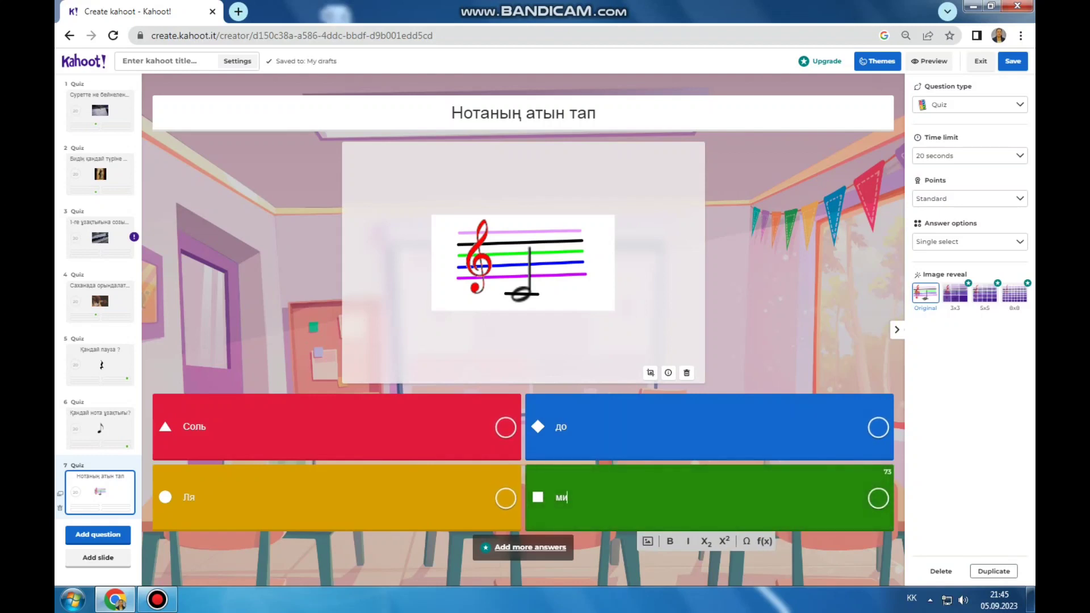
- Mark "до" as the correct answer of the seventh question and save the kahoot
{"action": "left_click", "coordinate": [878, 427]}
{"action": "left_click", "coordinate": [878, 427]}
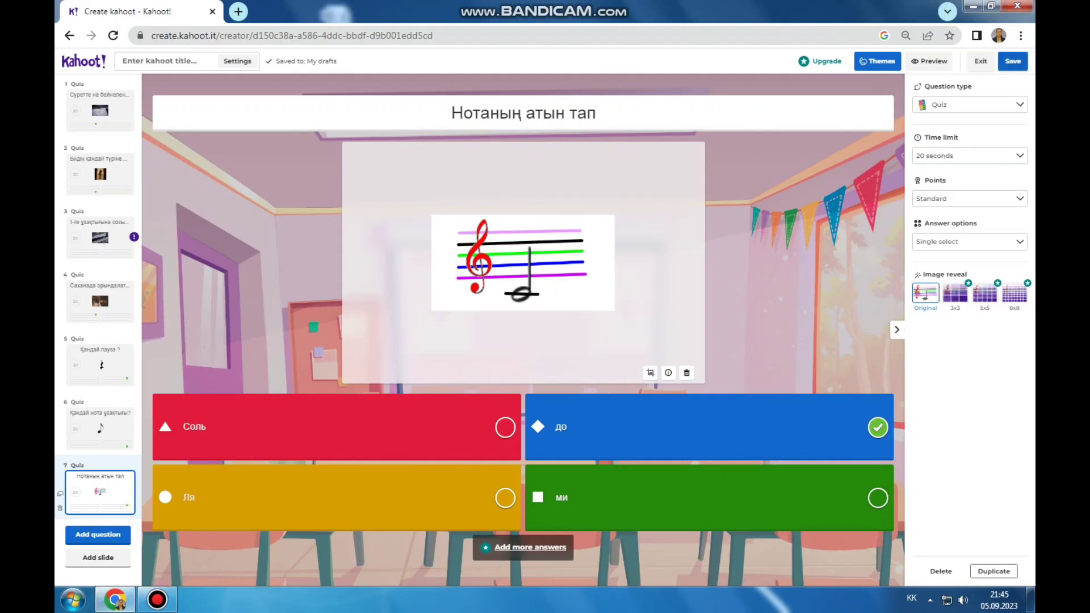
{"action": "left_click", "coordinate": [1013, 61]}
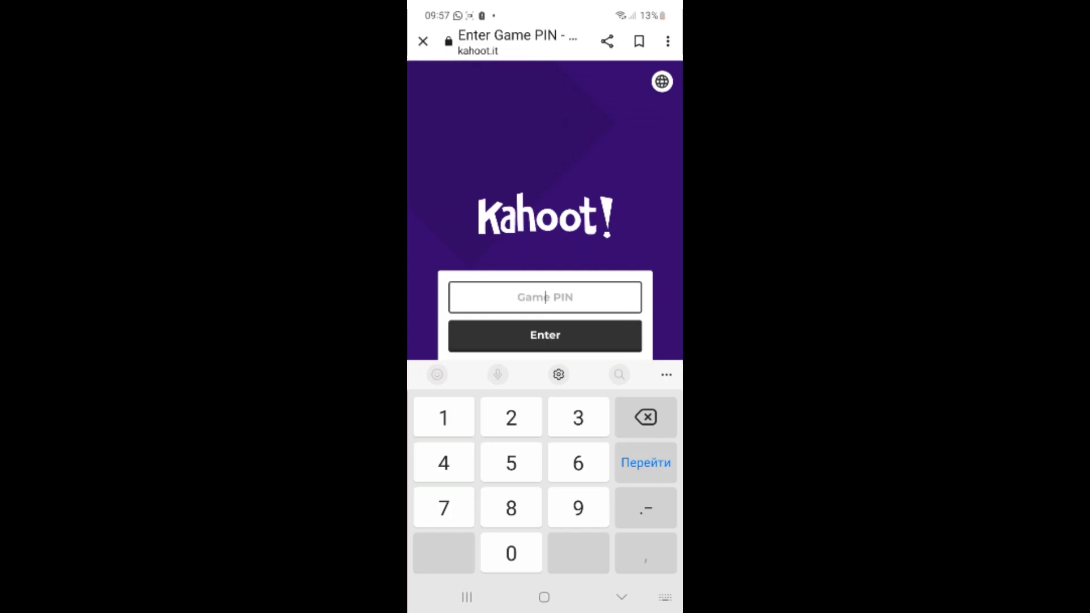
- Switch to the kahoot.it join page on the phone and submit the game PIN
{"action": "type", "text": "48"}
{"action": "type", "text": "2945"}
{"action": "key", "text": "Return"}
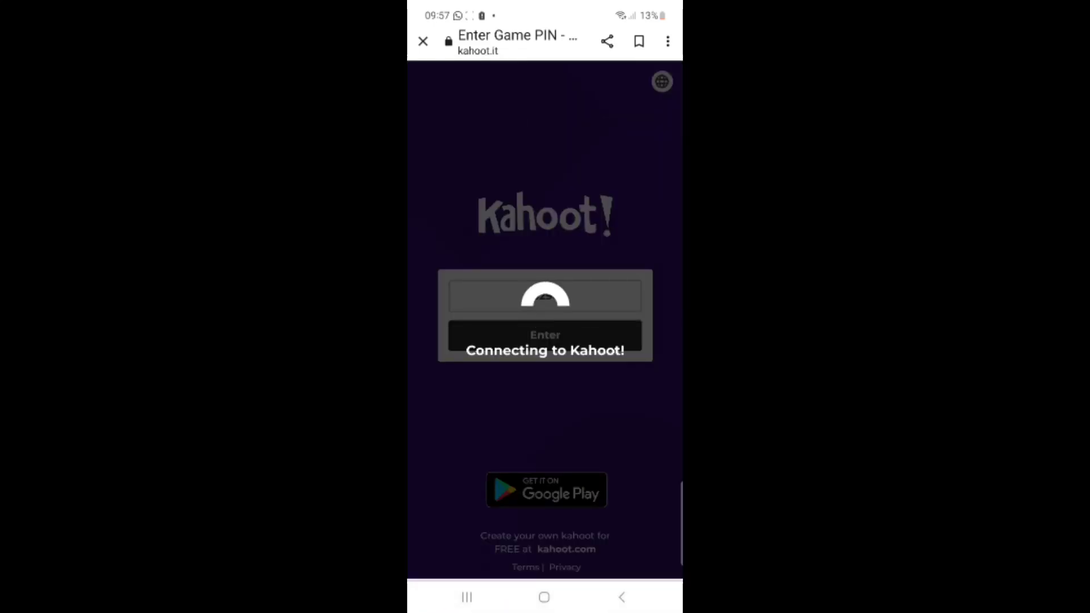
- Enter the player's nickname and join the game
{"action": "left_click", "coordinate": [544, 360]}
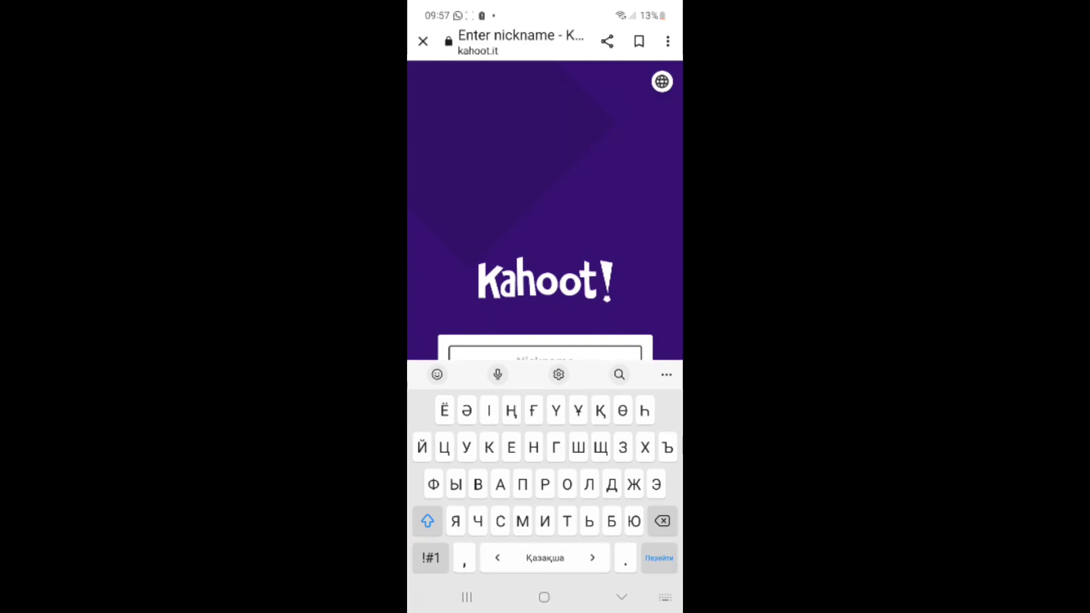
{"action": "type", "text": "Нур"}
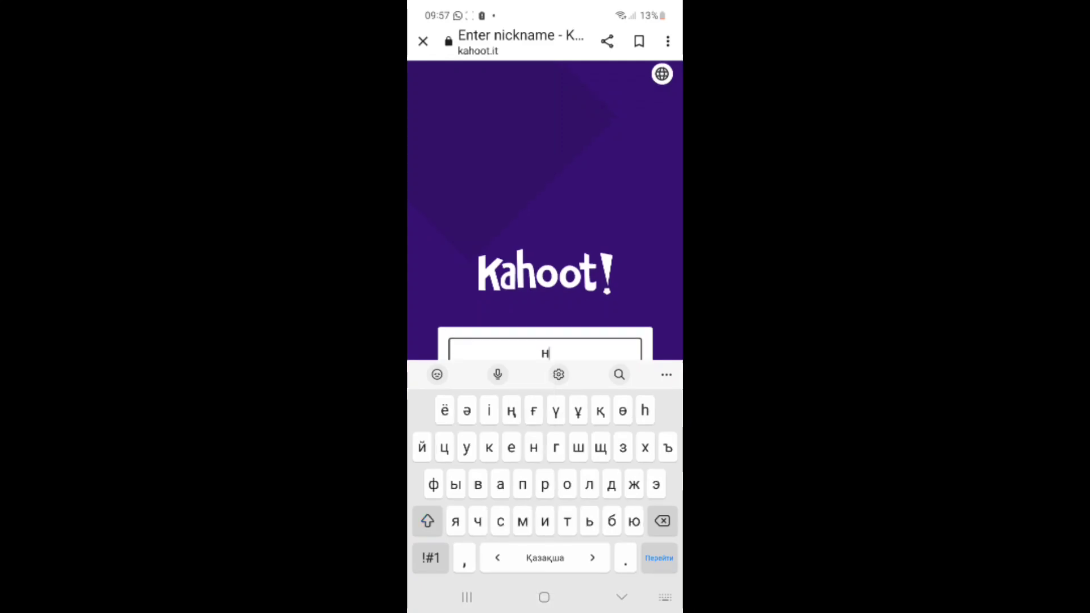
{"action": "type", "text": "сулу"}
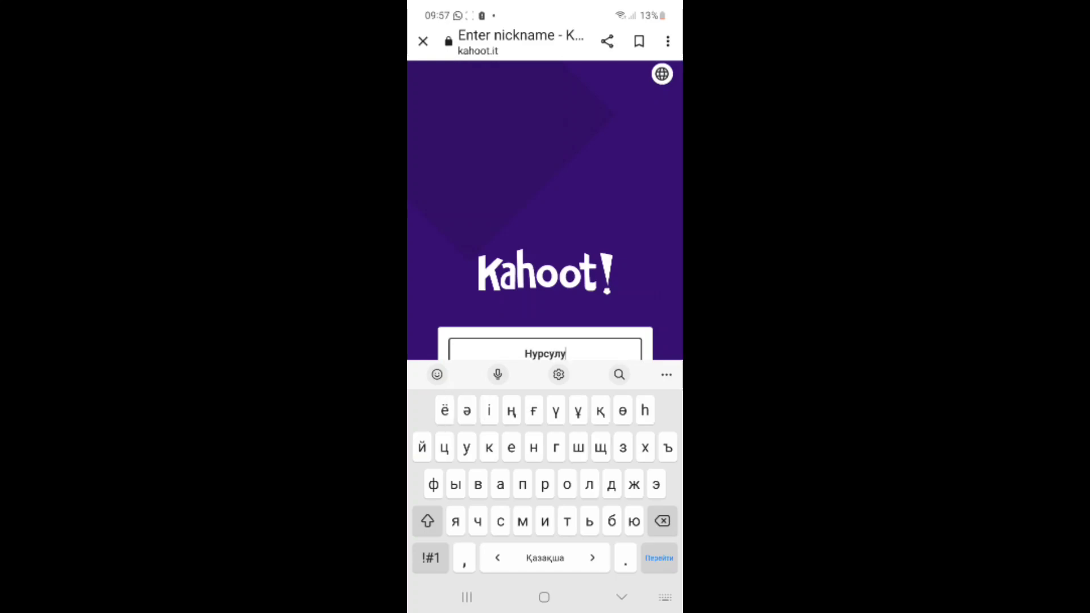
{"action": "key", "text": "Return"}
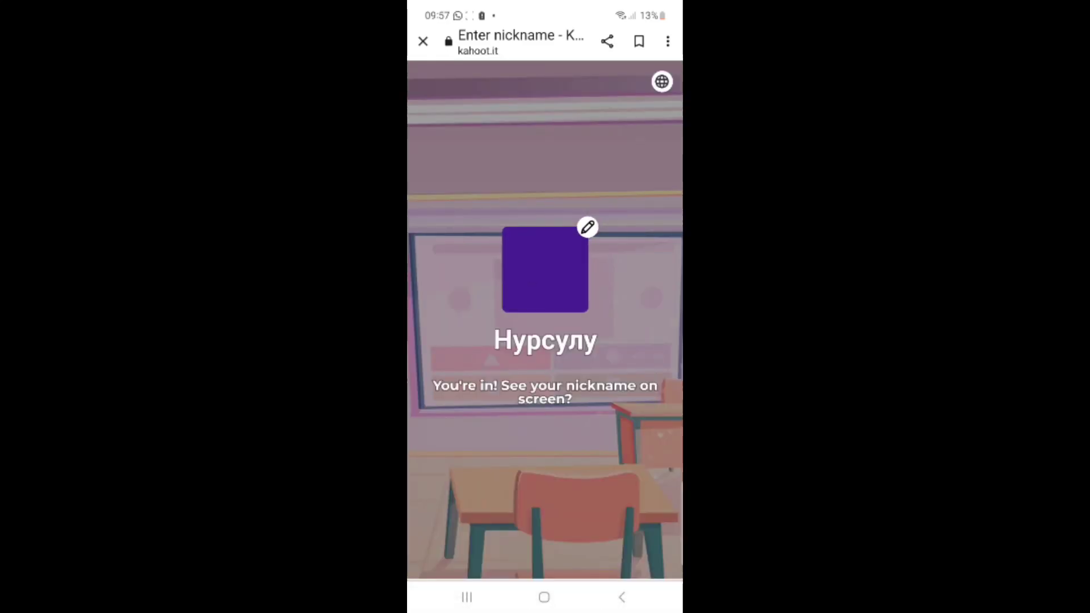
- Change the player's avatar character to the rabbit and apply it
{"action": "left_click", "coordinate": [545, 269]}
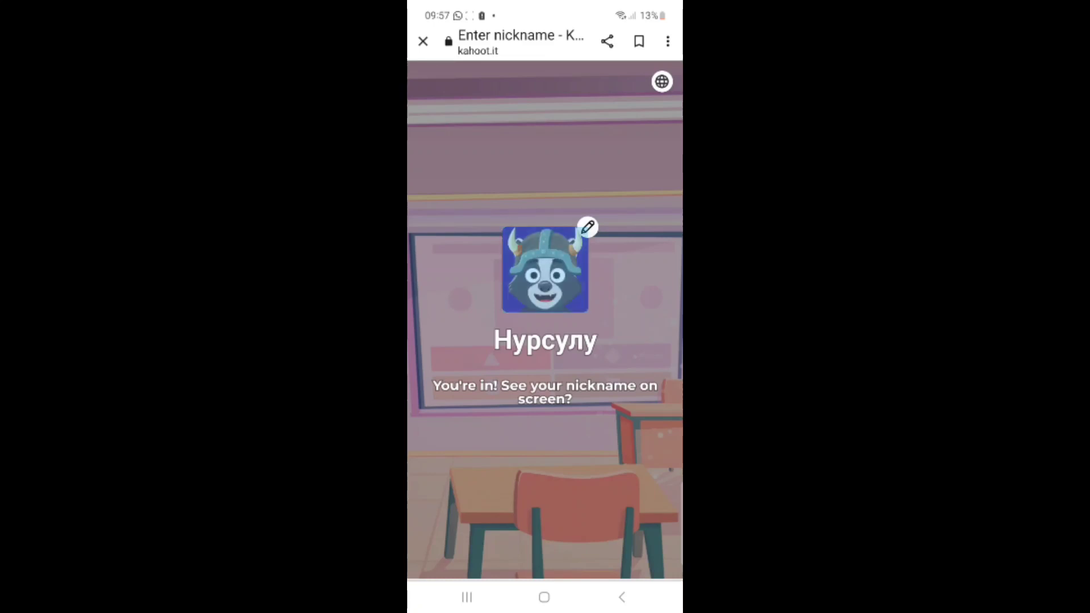
{"action": "left_click", "coordinate": [634, 373]}
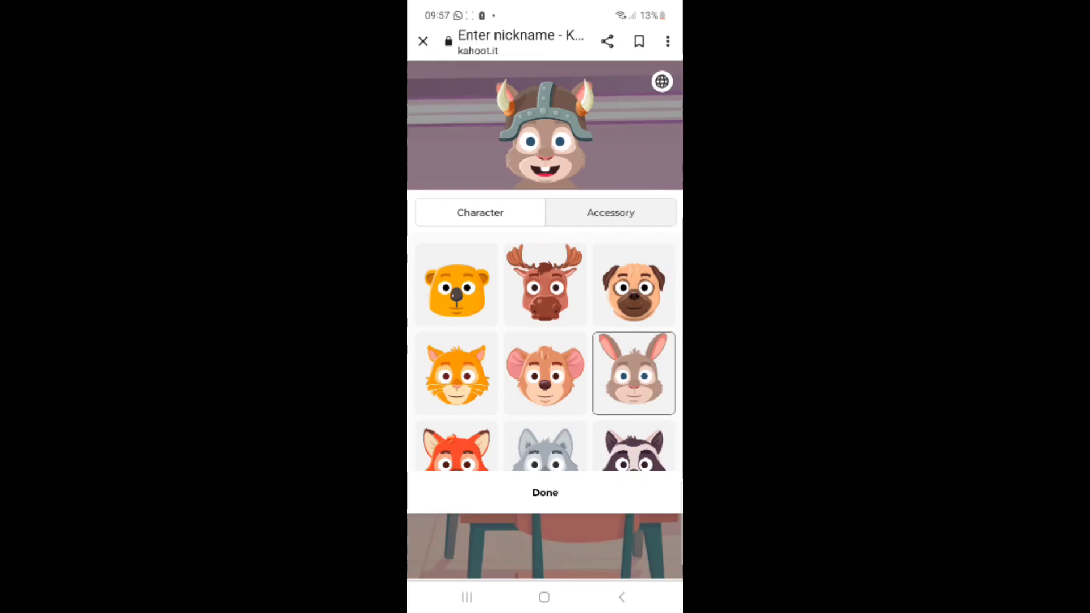
{"action": "left_click", "coordinate": [545, 492]}
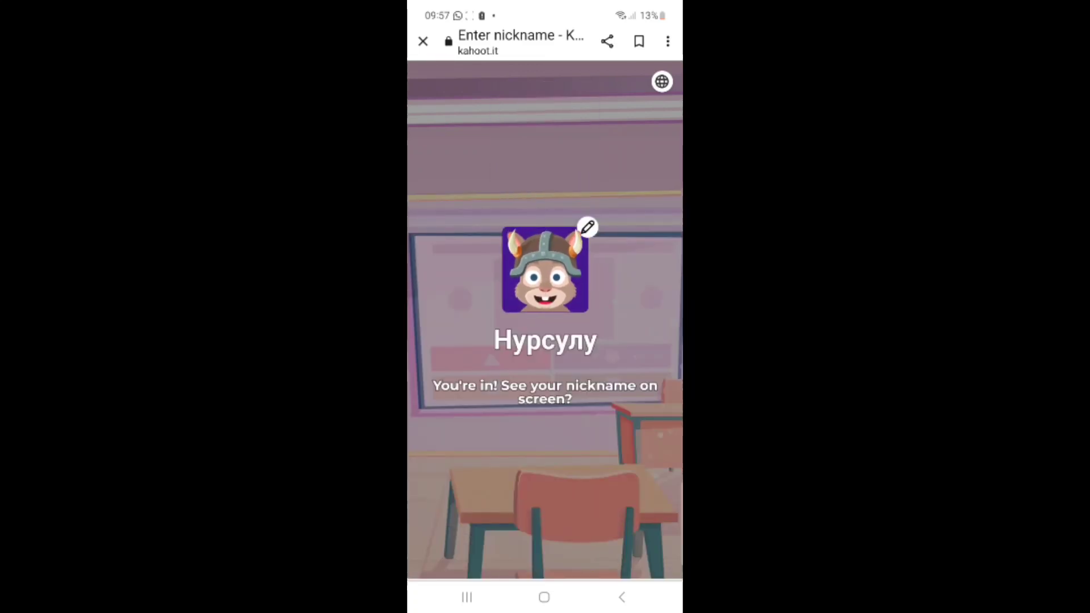